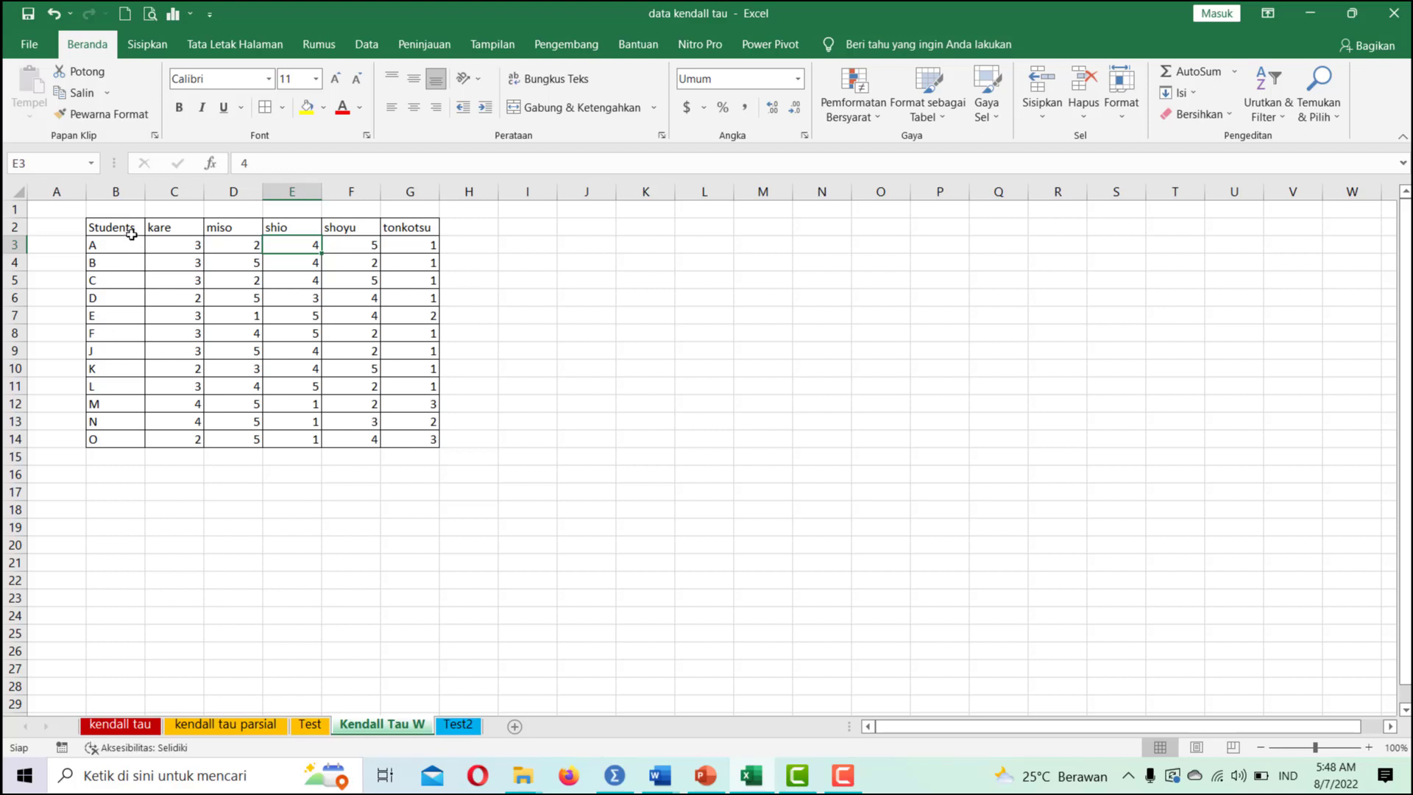
Copy the range B2:G14 into the empty SPSS dataset with its variable names, and widen the Students column
{"action": "mouse_move", "coordinate": [123, 229]}
{"action": "left_mouse_down"}
{"action": "mouse_move", "coordinate": [252, 303]}
{"action": "mouse_move", "coordinate": [341, 373]}
{"action": "mouse_move", "coordinate": [400, 449]}
{"action": "mouse_move", "coordinate": [409, 439]}
{"action": "left_mouse_up"}
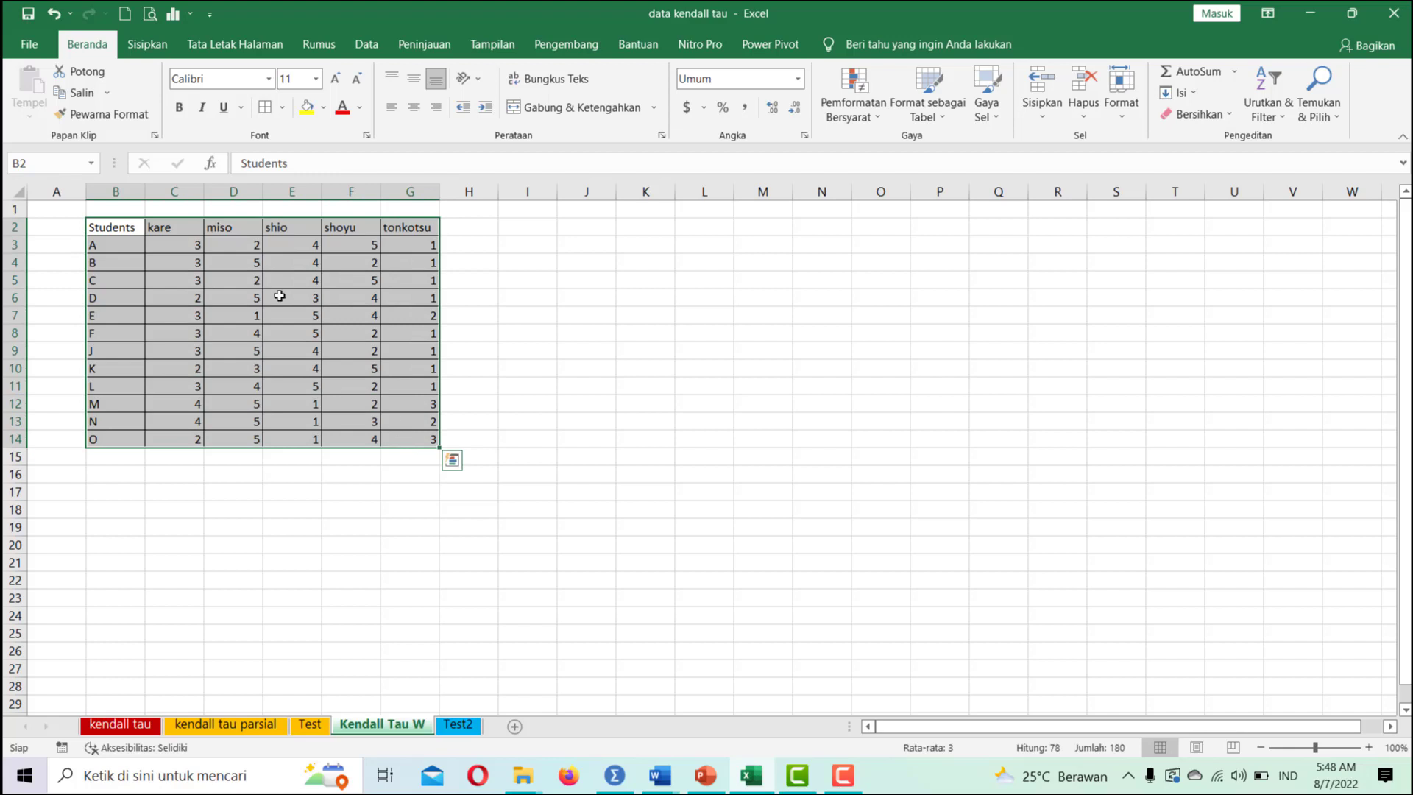
{"action": "left_click", "coordinate": [79, 91]}
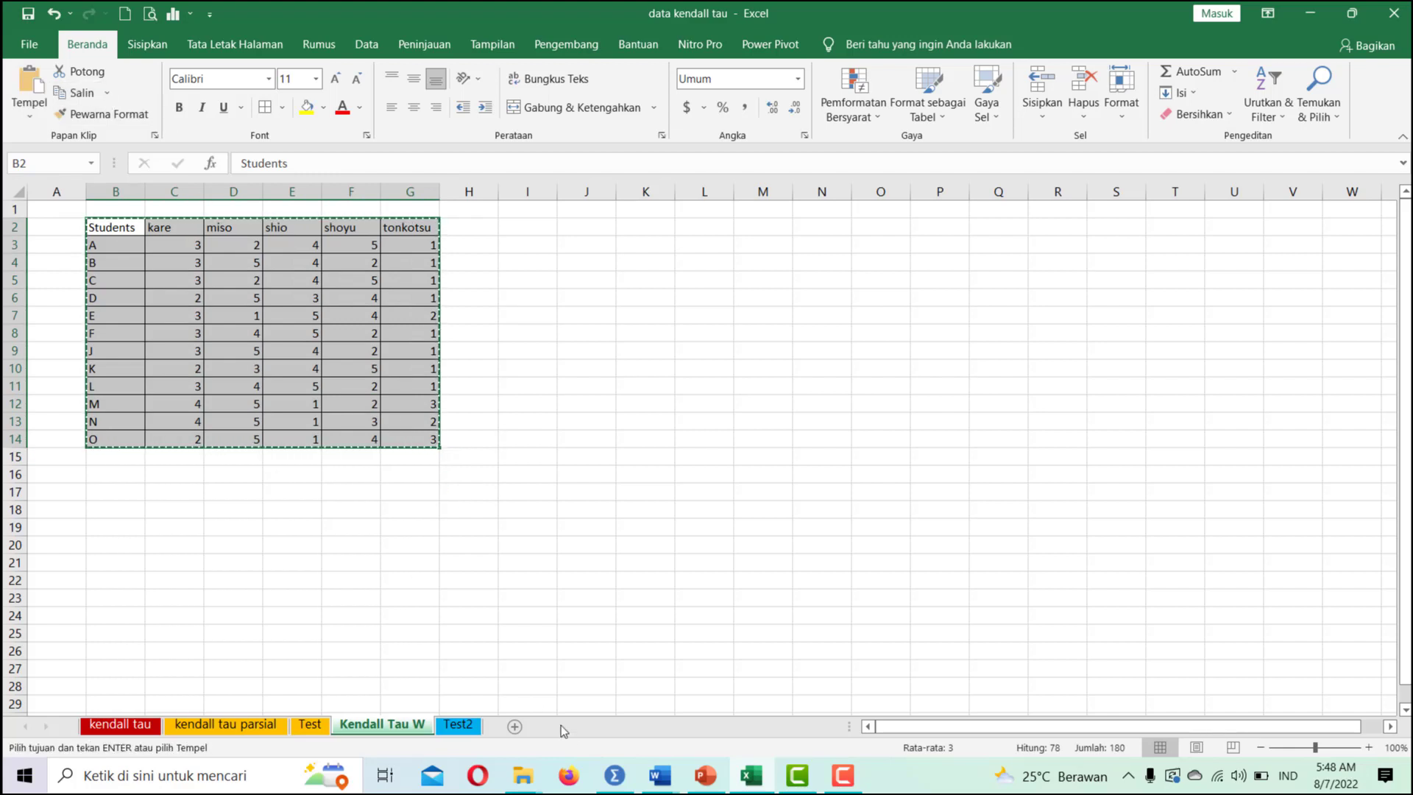
{"action": "left_click", "coordinate": [614, 775]}
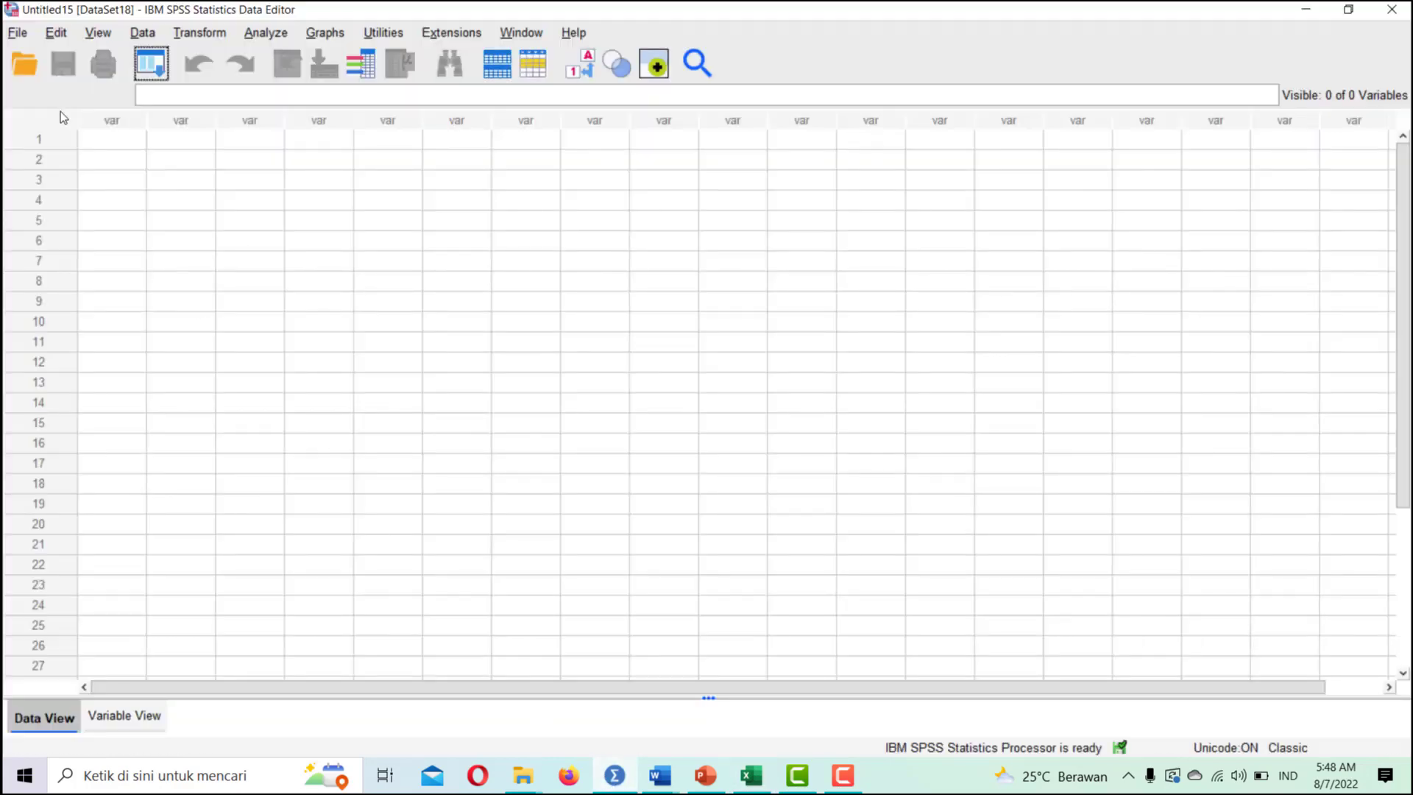
{"action": "left_click", "coordinate": [100, 144]}
{"action": "right_click", "coordinate": [101, 145]}
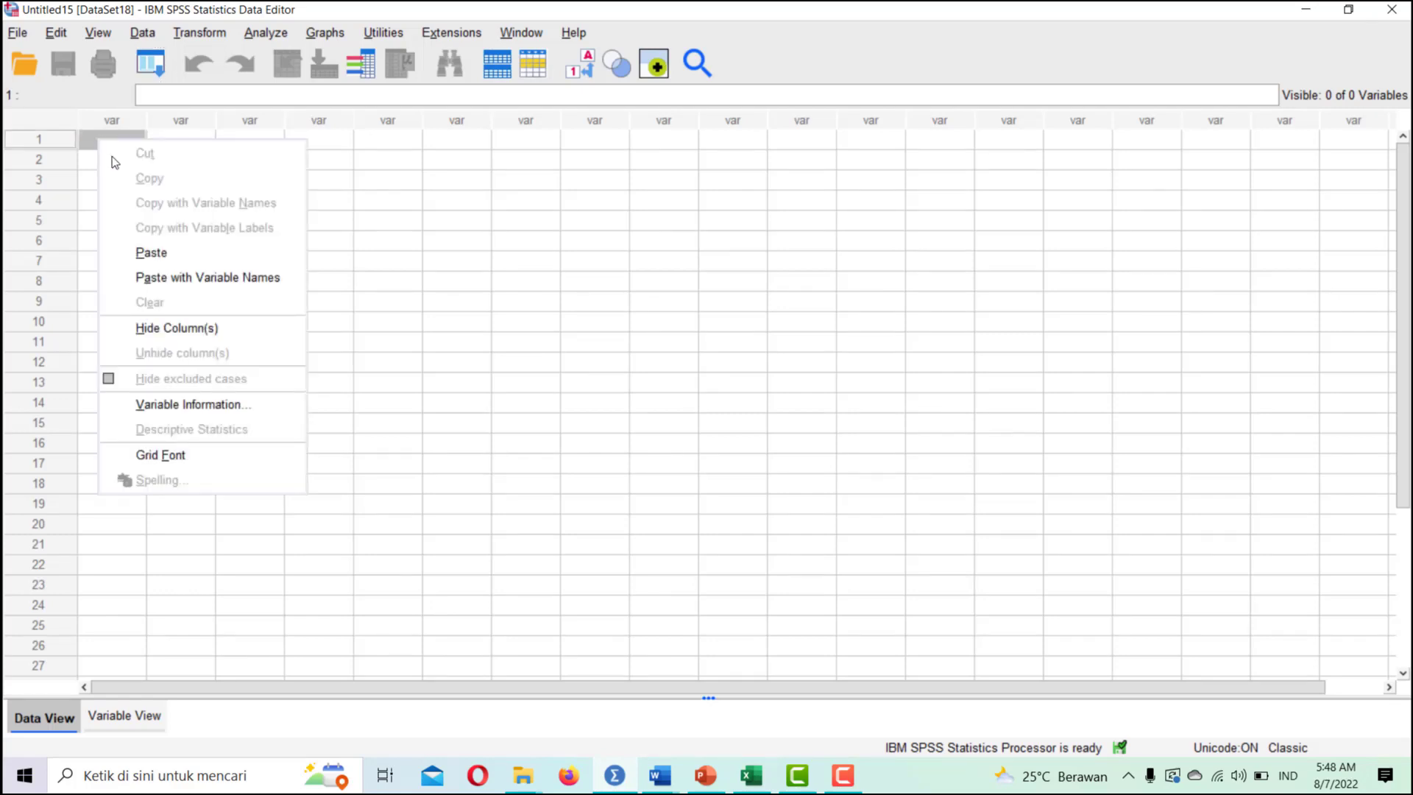
{"action": "left_click", "coordinate": [168, 277]}
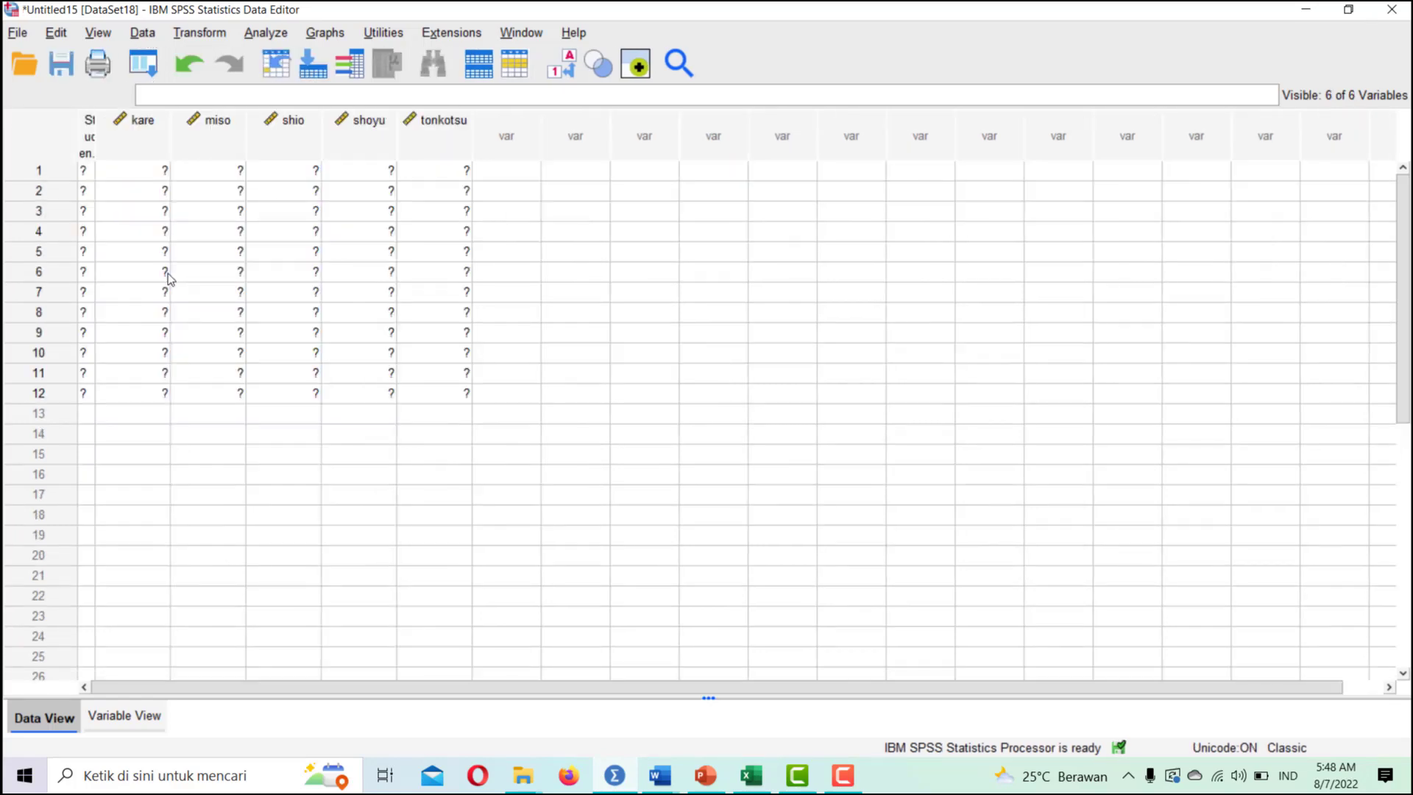
{"action": "left_click_drag", "start_coordinate": [95, 136], "coordinate": [161, 147]}
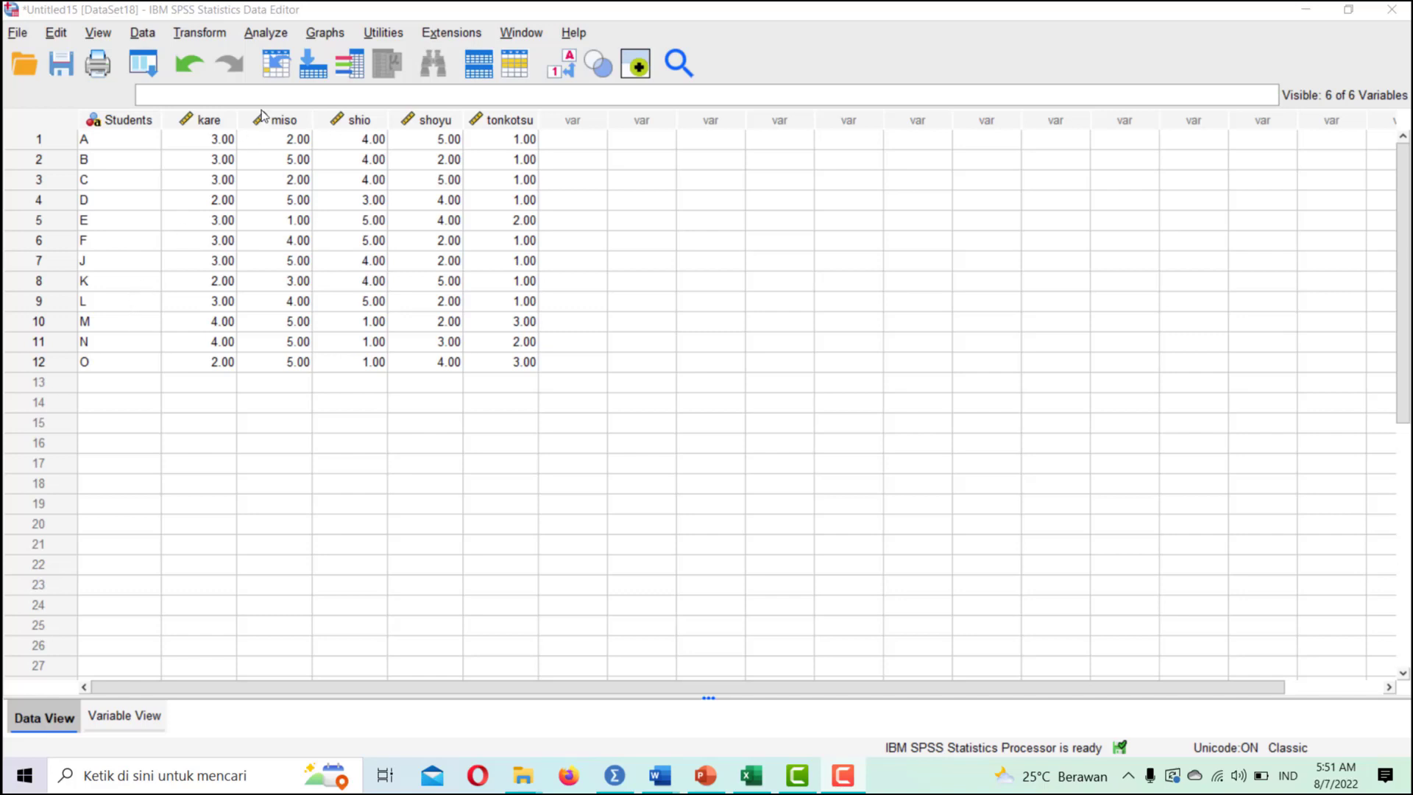
Set up a legacy nonparametric K Related Samples test with kare, miso, shio, shoyu and tonkotsu as test variables
{"action": "left_click", "coordinate": [266, 33]}
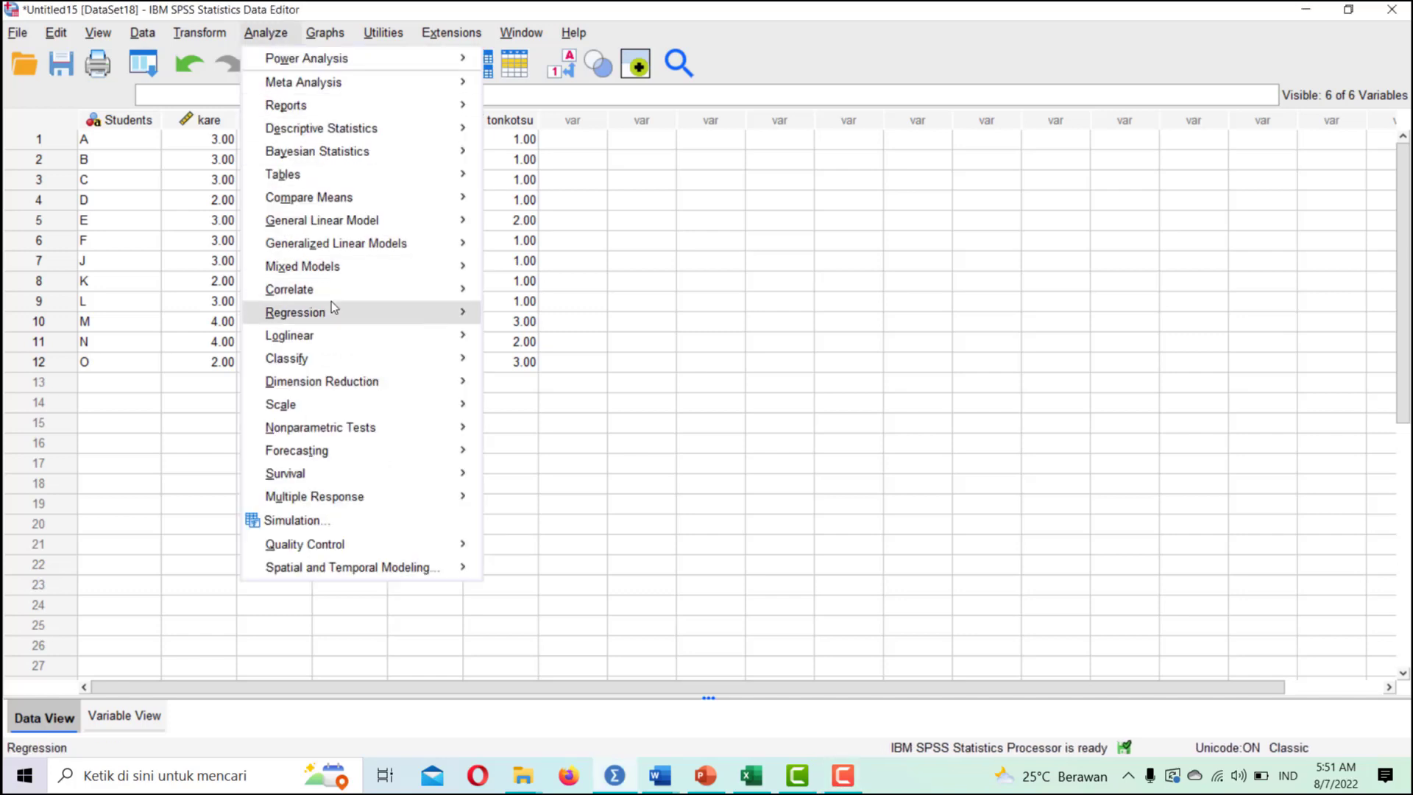
{"action": "mouse_move", "coordinate": [413, 425]}
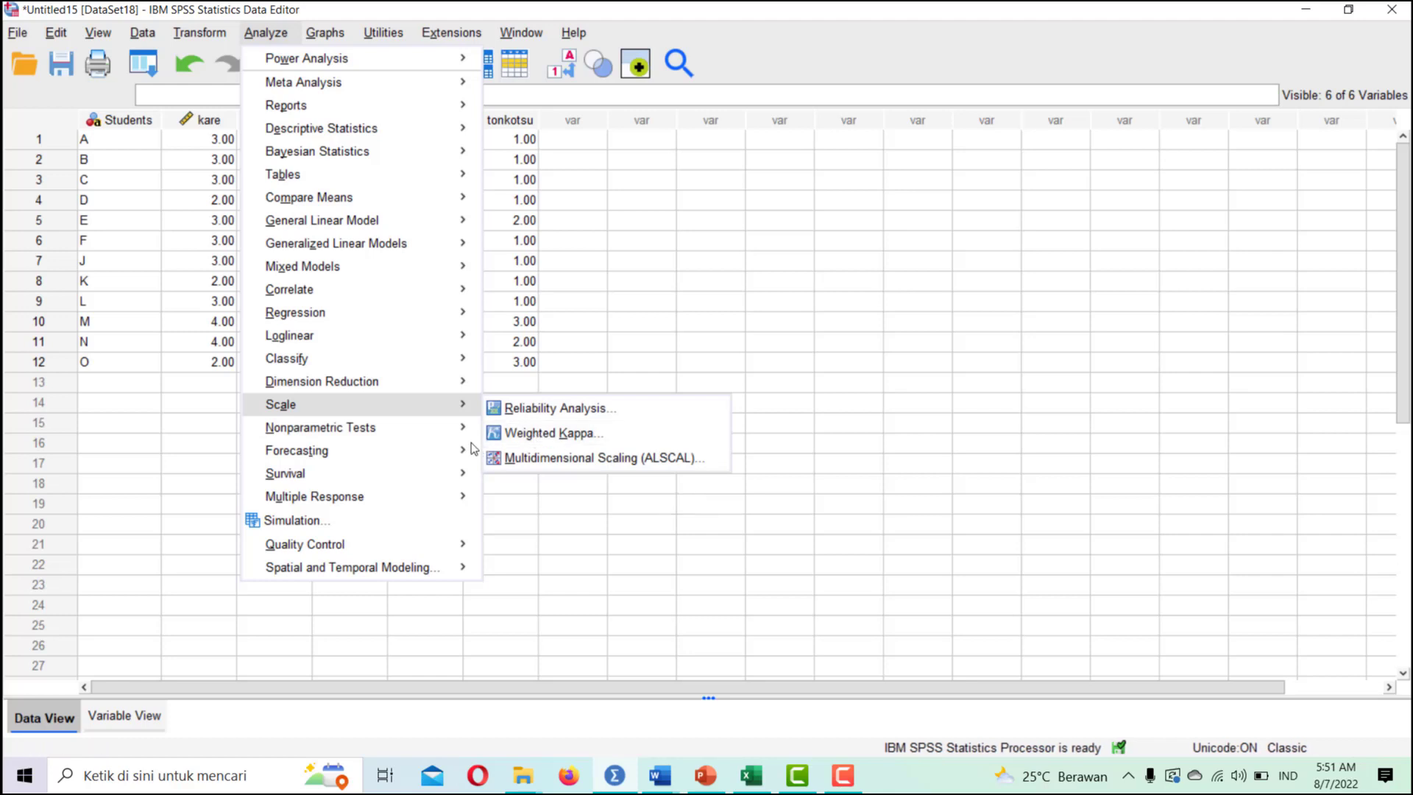
{"action": "mouse_move", "coordinate": [673, 536]}
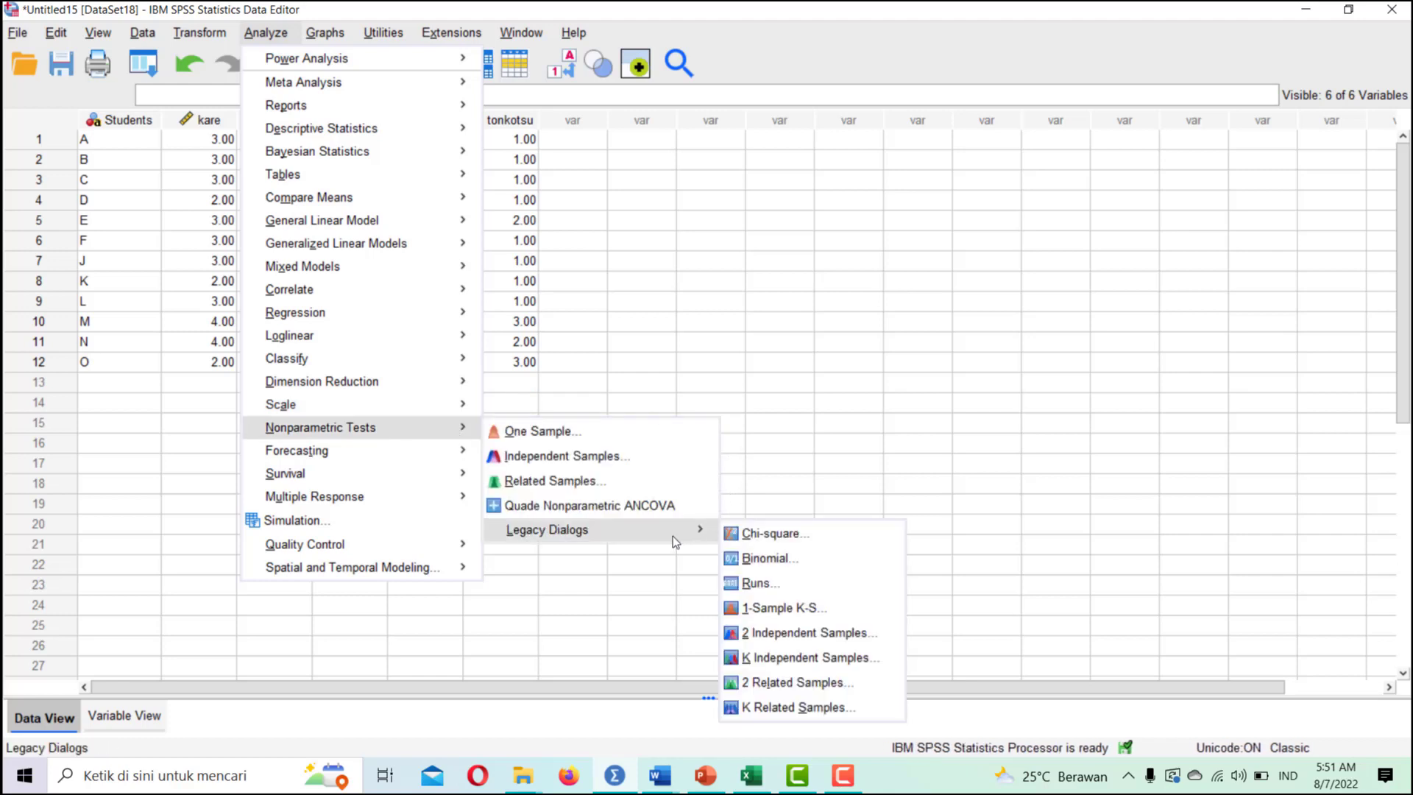
{"action": "left_click", "coordinate": [822, 708]}
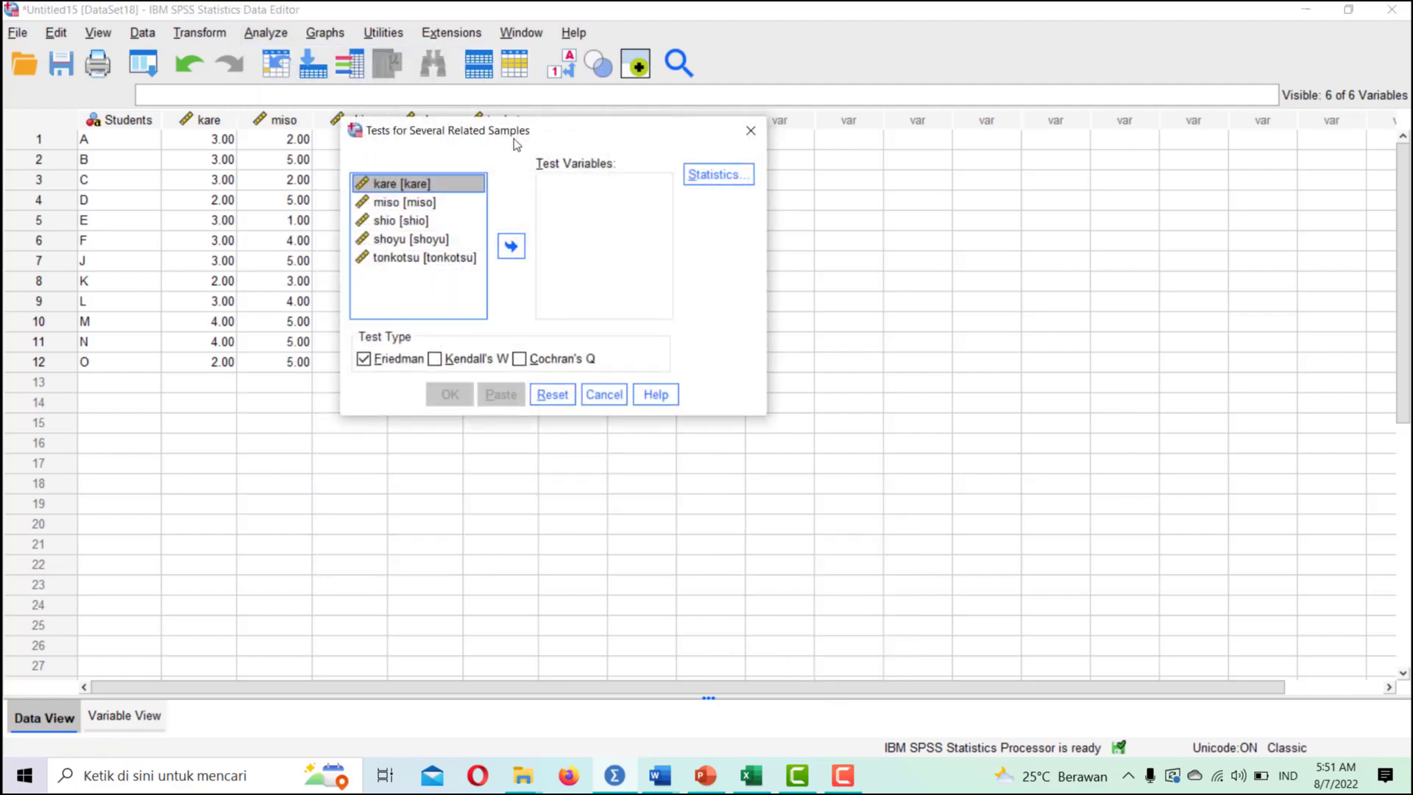
{"action": "left_click_drag", "start_coordinate": [518, 137], "coordinate": [760, 136]}
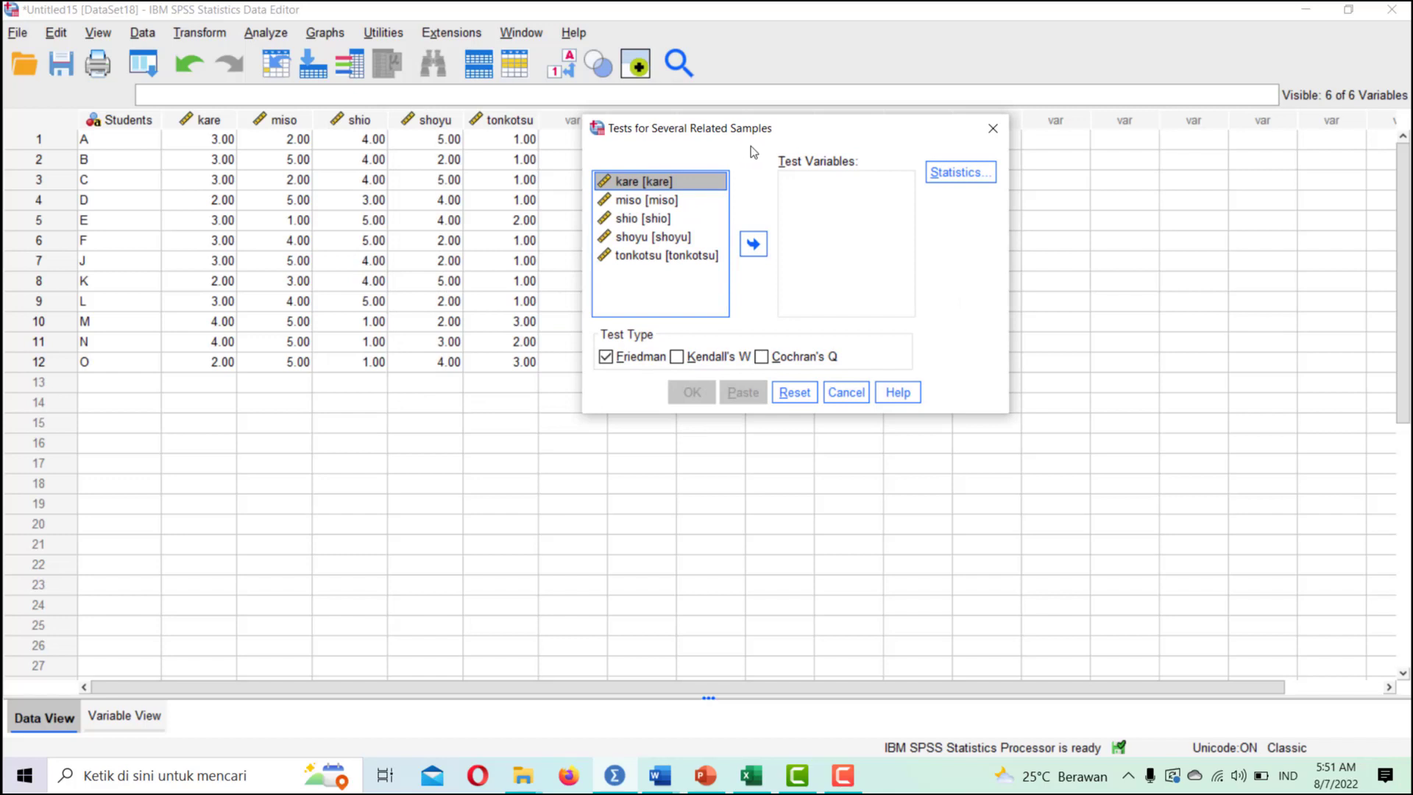
{"action": "key", "text": "ctrl+a"}
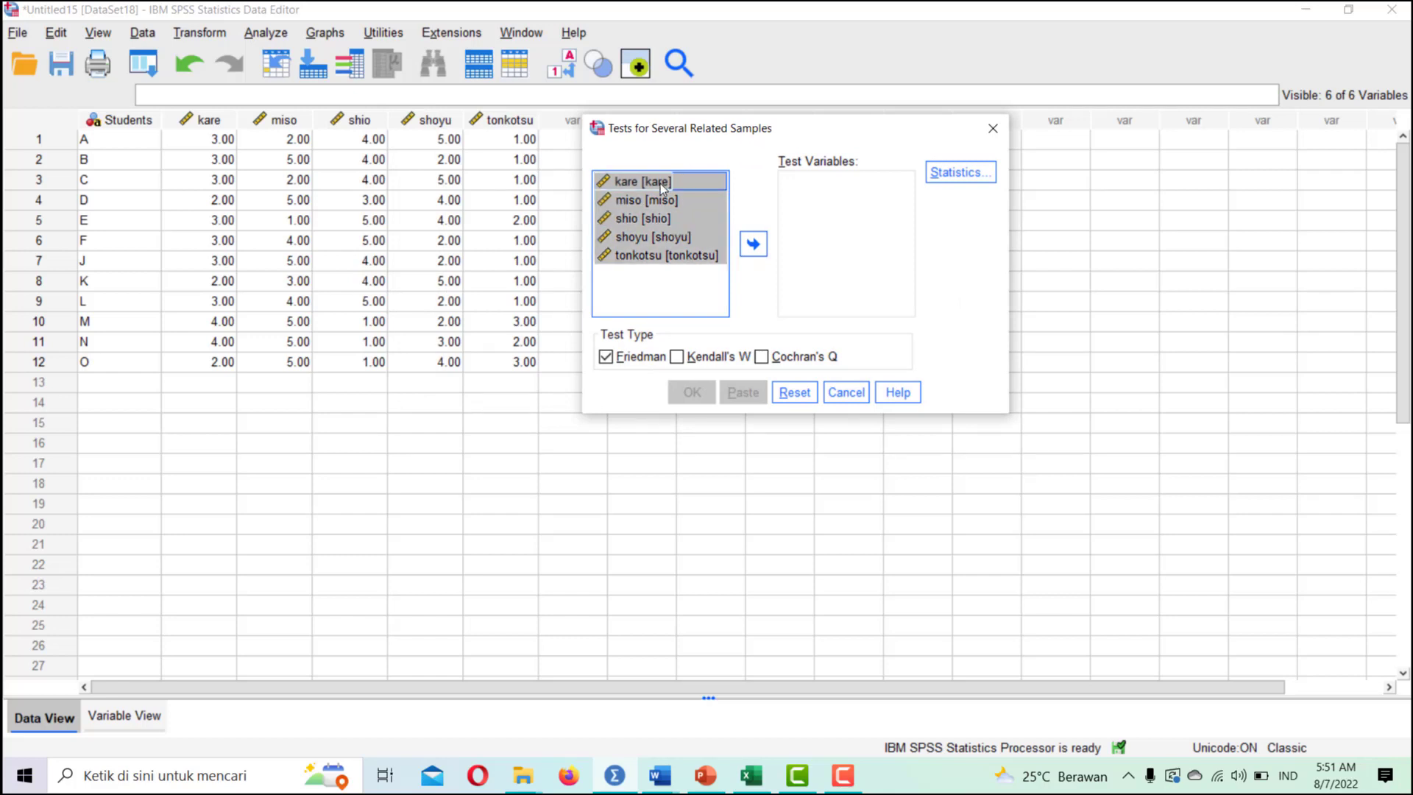
{"action": "left_click", "coordinate": [754, 246]}
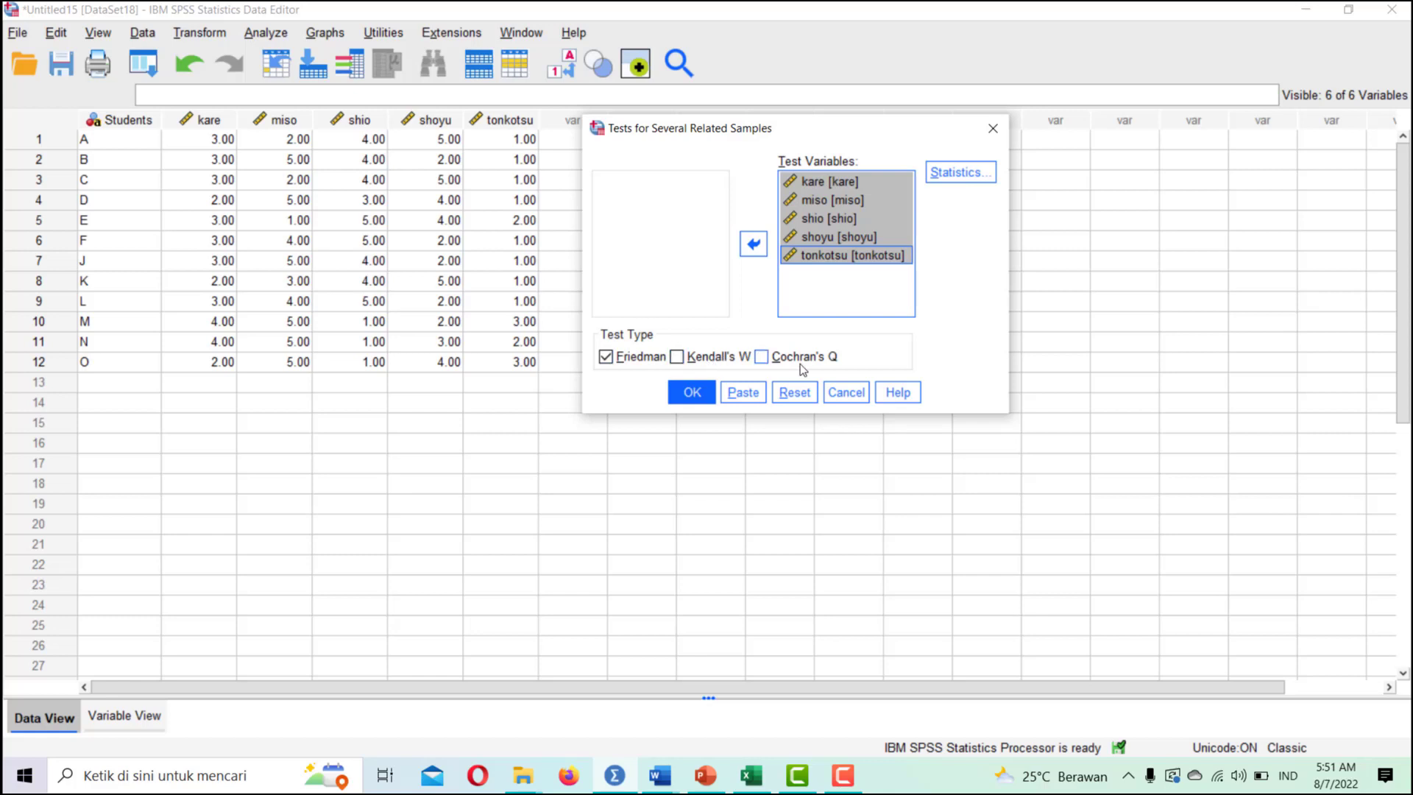
Run the test with Kendall's W as the only test type and descriptive statistics included
{"action": "left_click", "coordinate": [735, 358]}
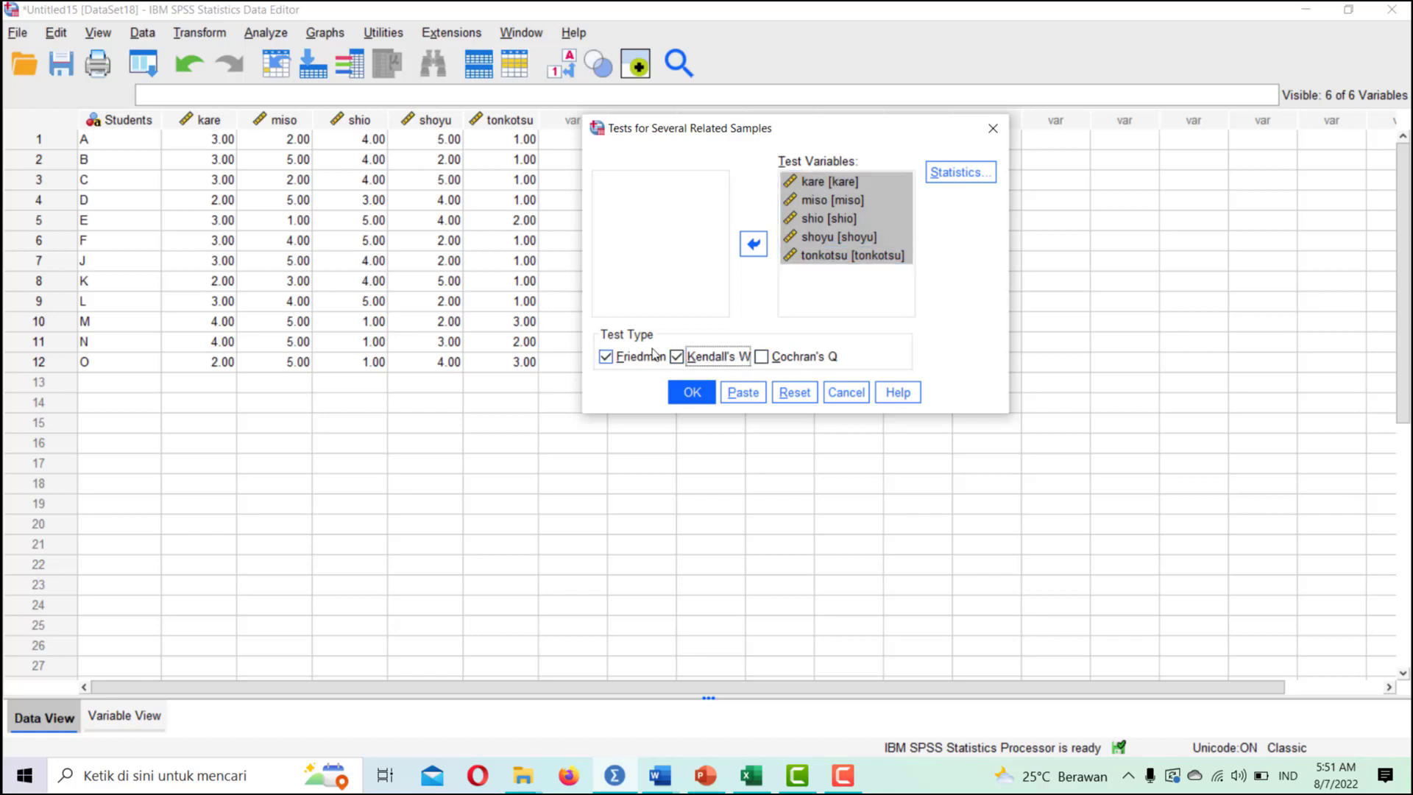
{"action": "left_click", "coordinate": [620, 359]}
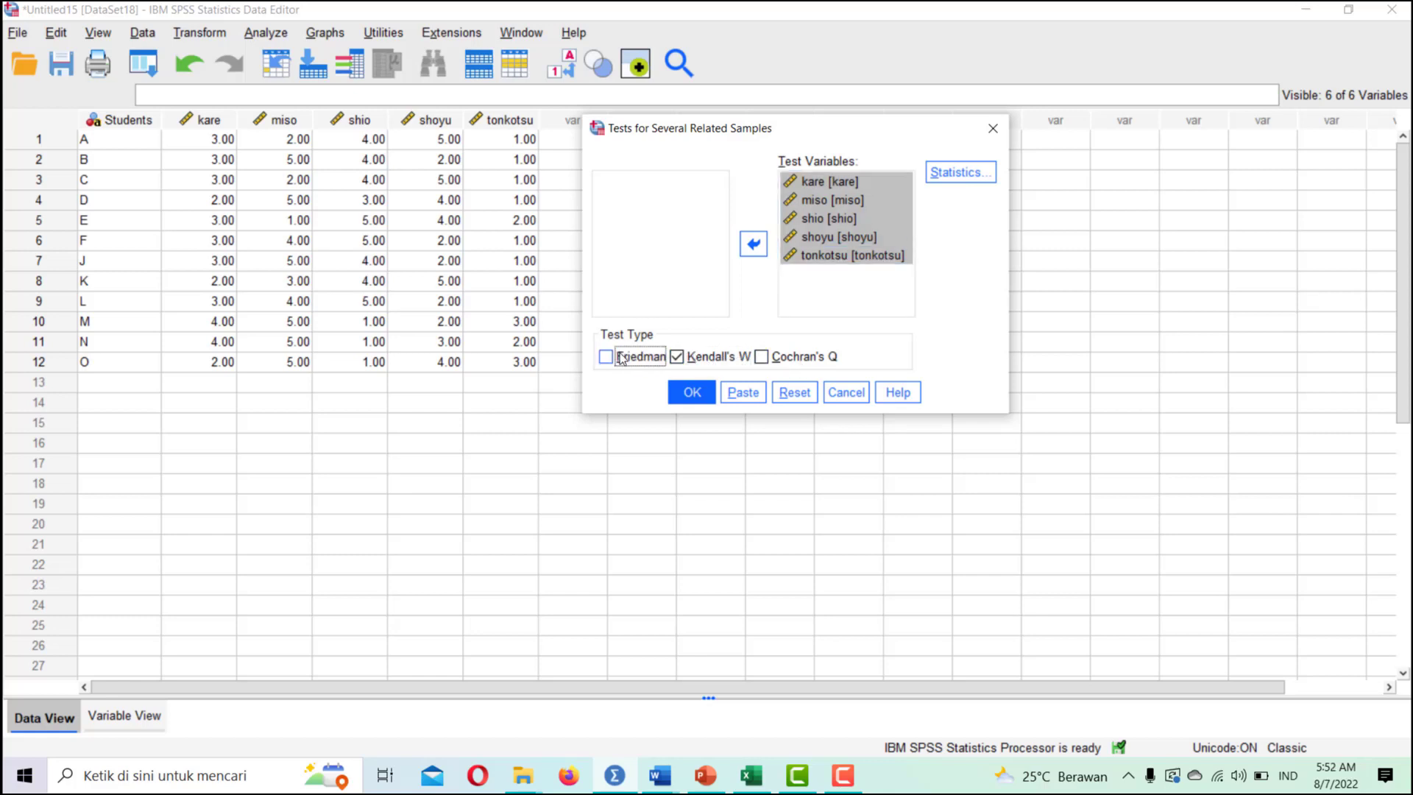
{"action": "left_click", "coordinate": [986, 180]}
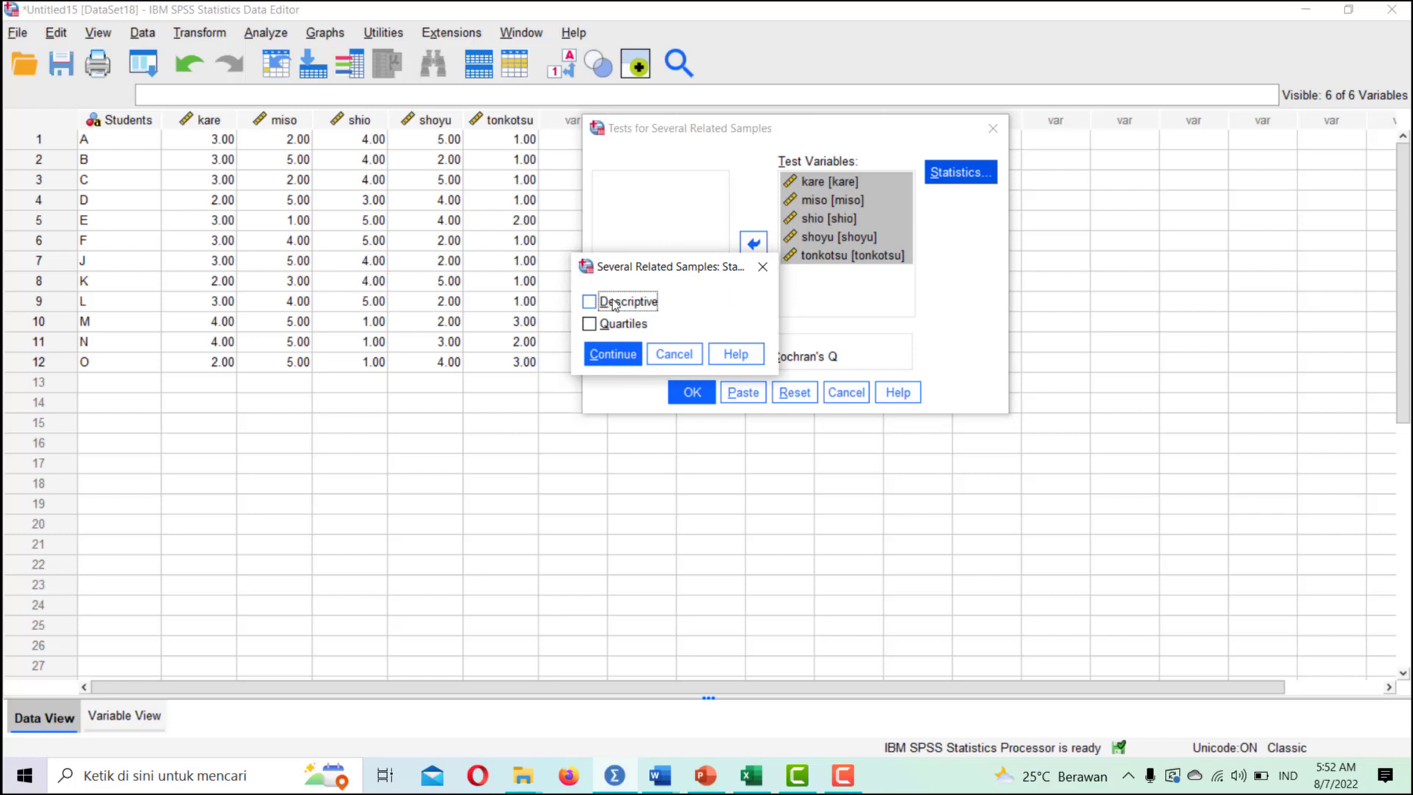
{"action": "left_click", "coordinate": [617, 305]}
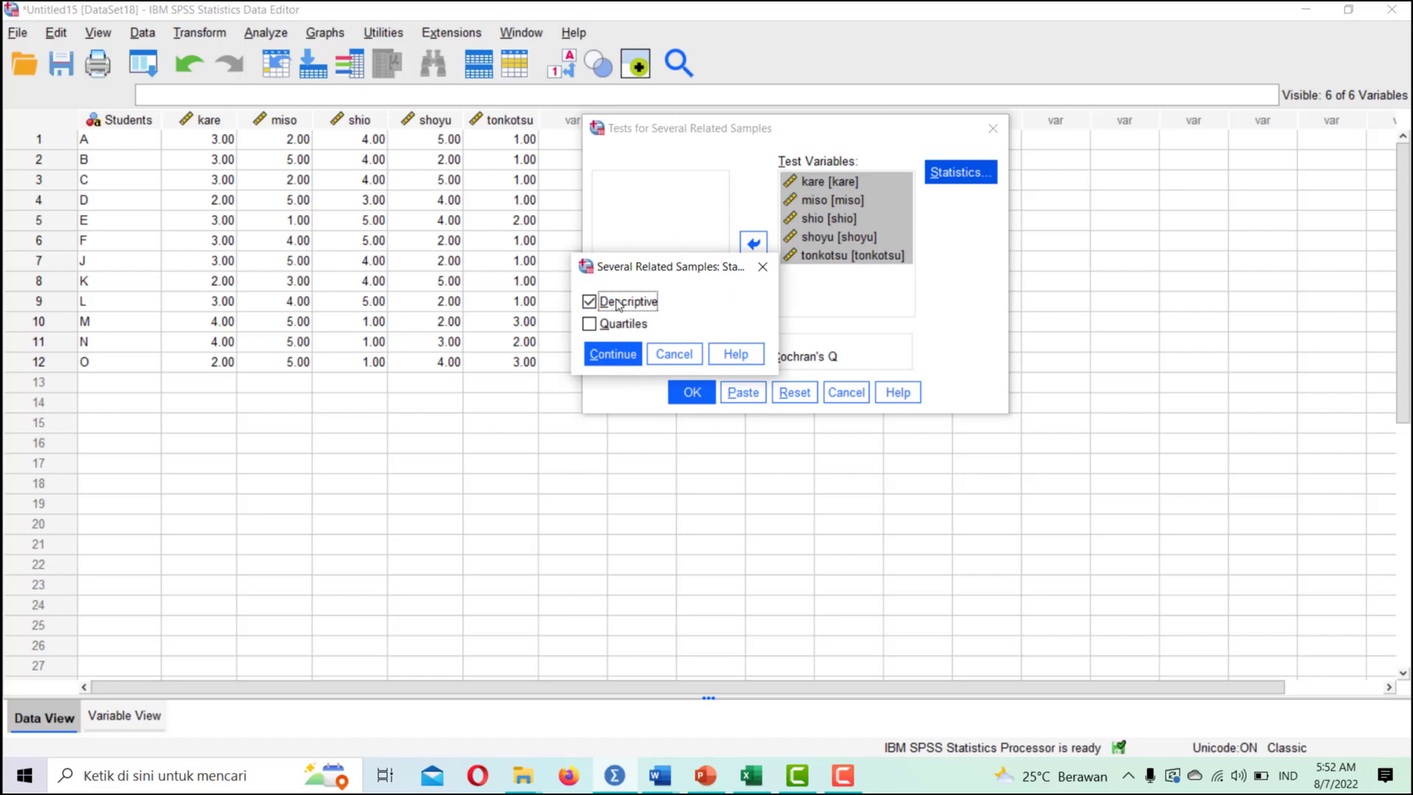
{"action": "left_click", "coordinate": [614, 357]}
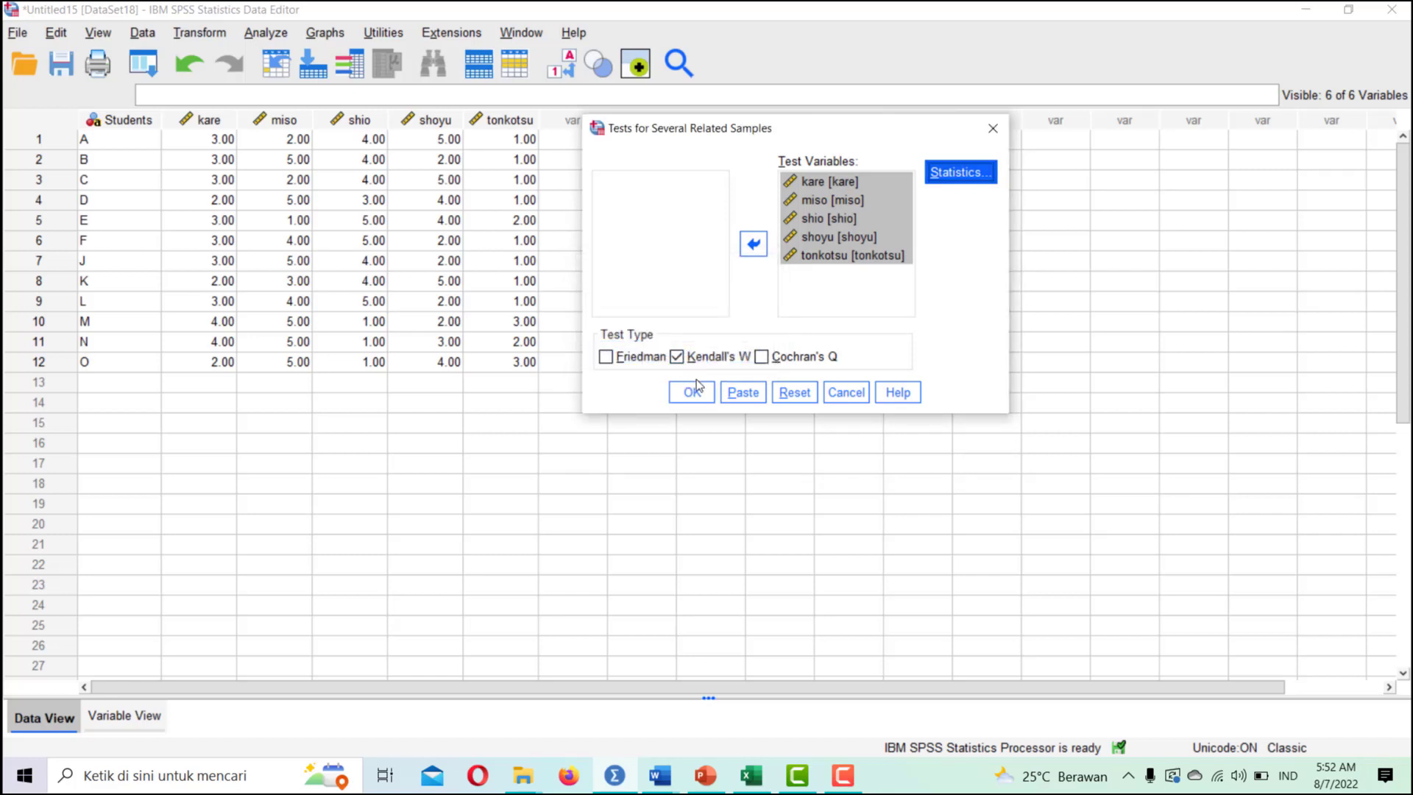
{"action": "left_click", "coordinate": [696, 396]}
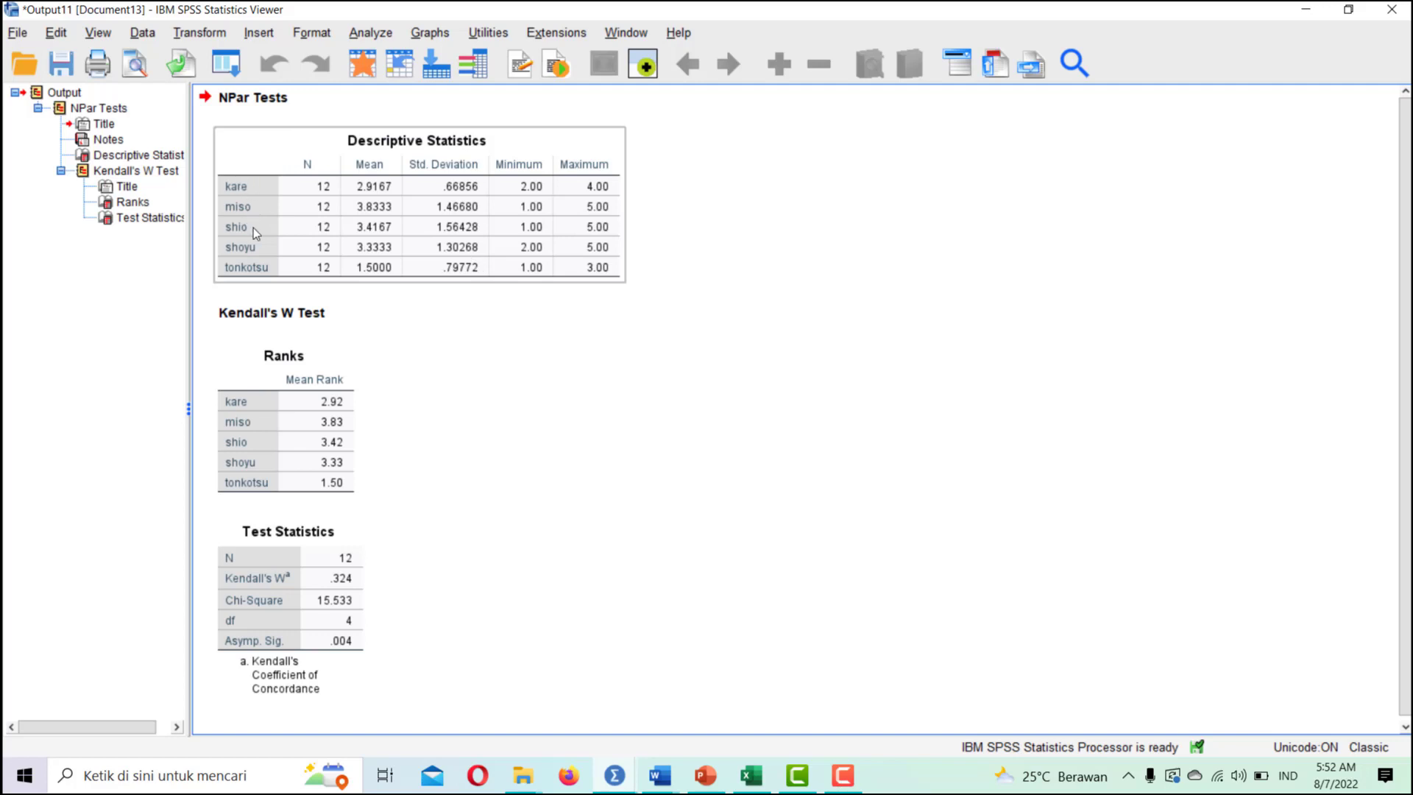
Examine the Descriptive Statistics and Ranks tables in the Kendall's W test output
{"action": "left_click", "coordinate": [278, 262]}
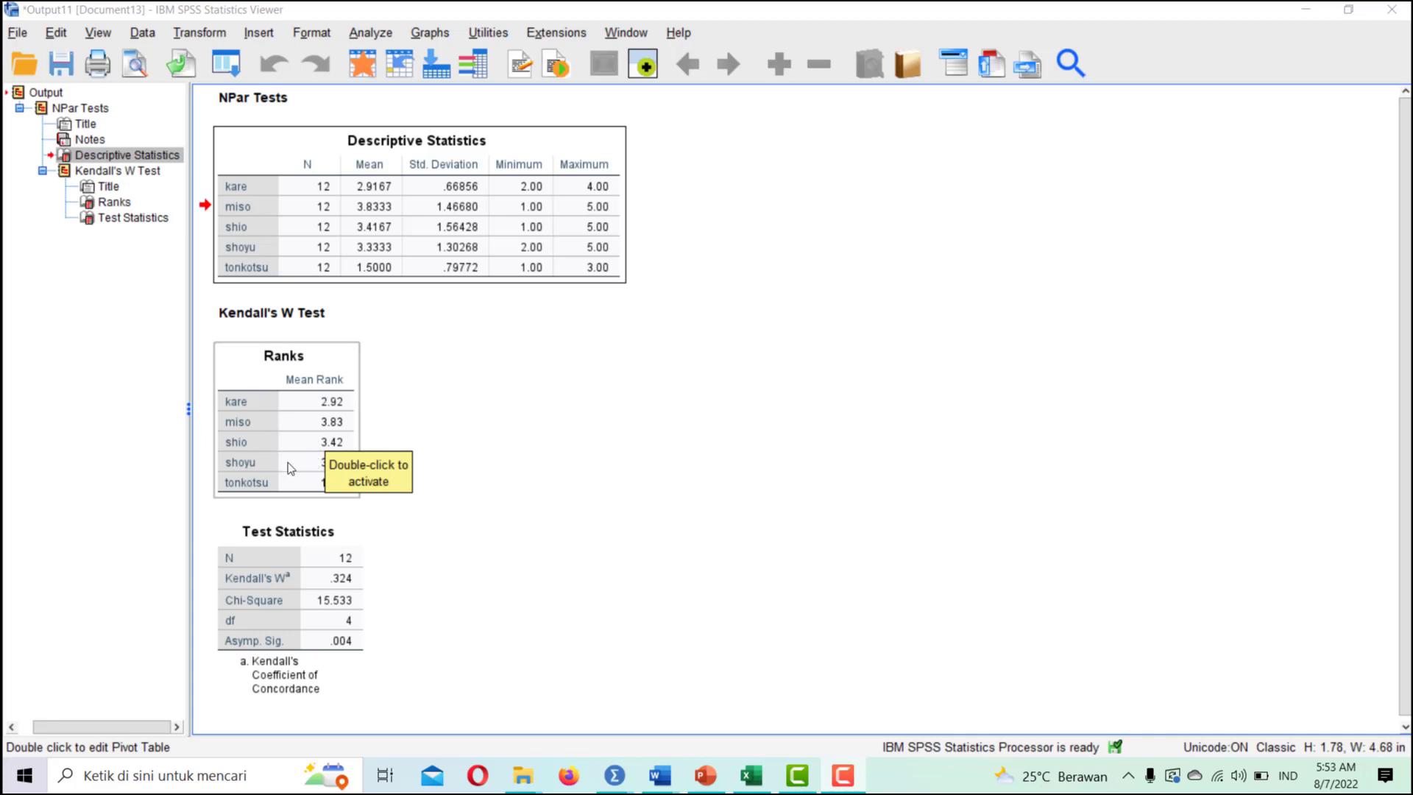
{"action": "scroll", "coordinate": [271, 463], "scroll_direction": "down", "scroll_amount": 1}
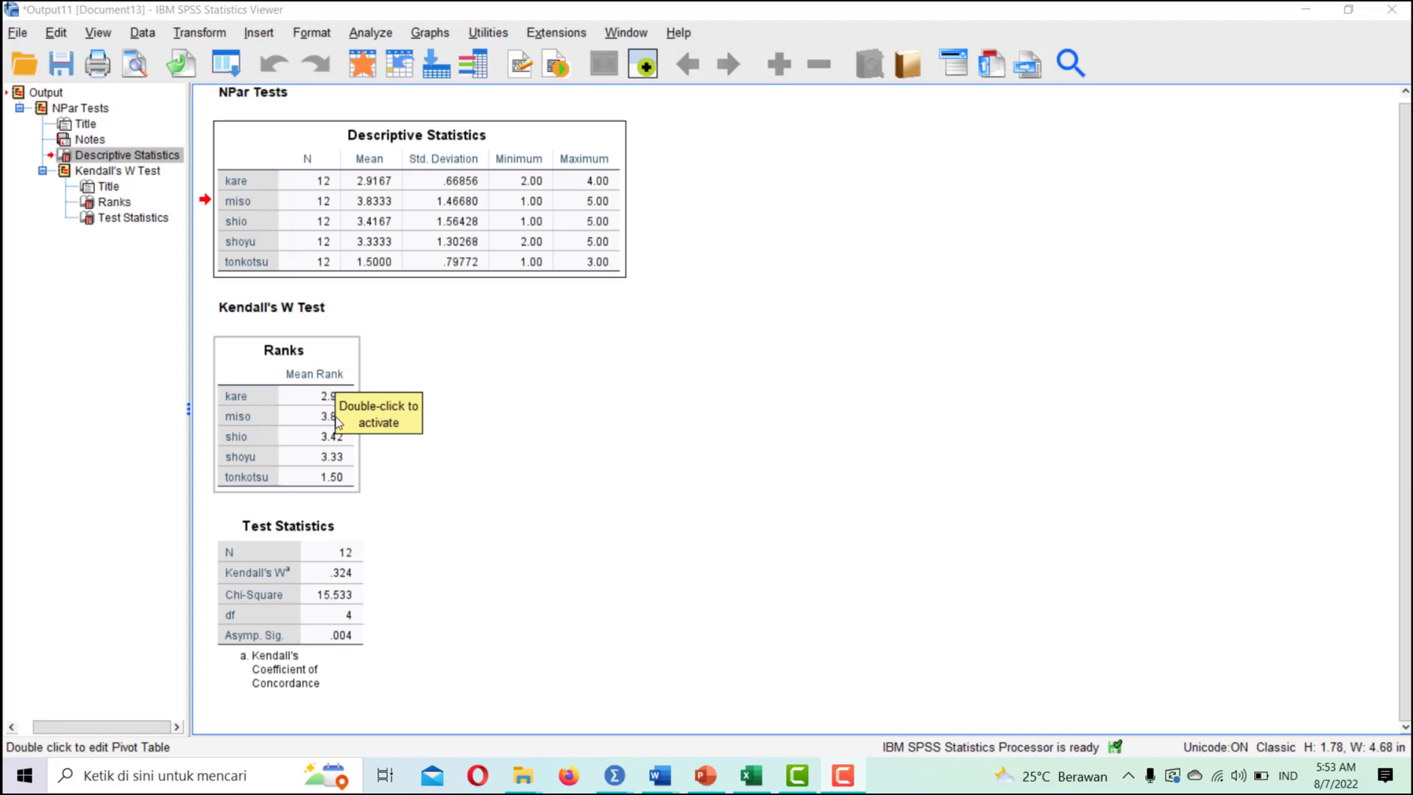
{"action": "left_click", "coordinate": [414, 439]}
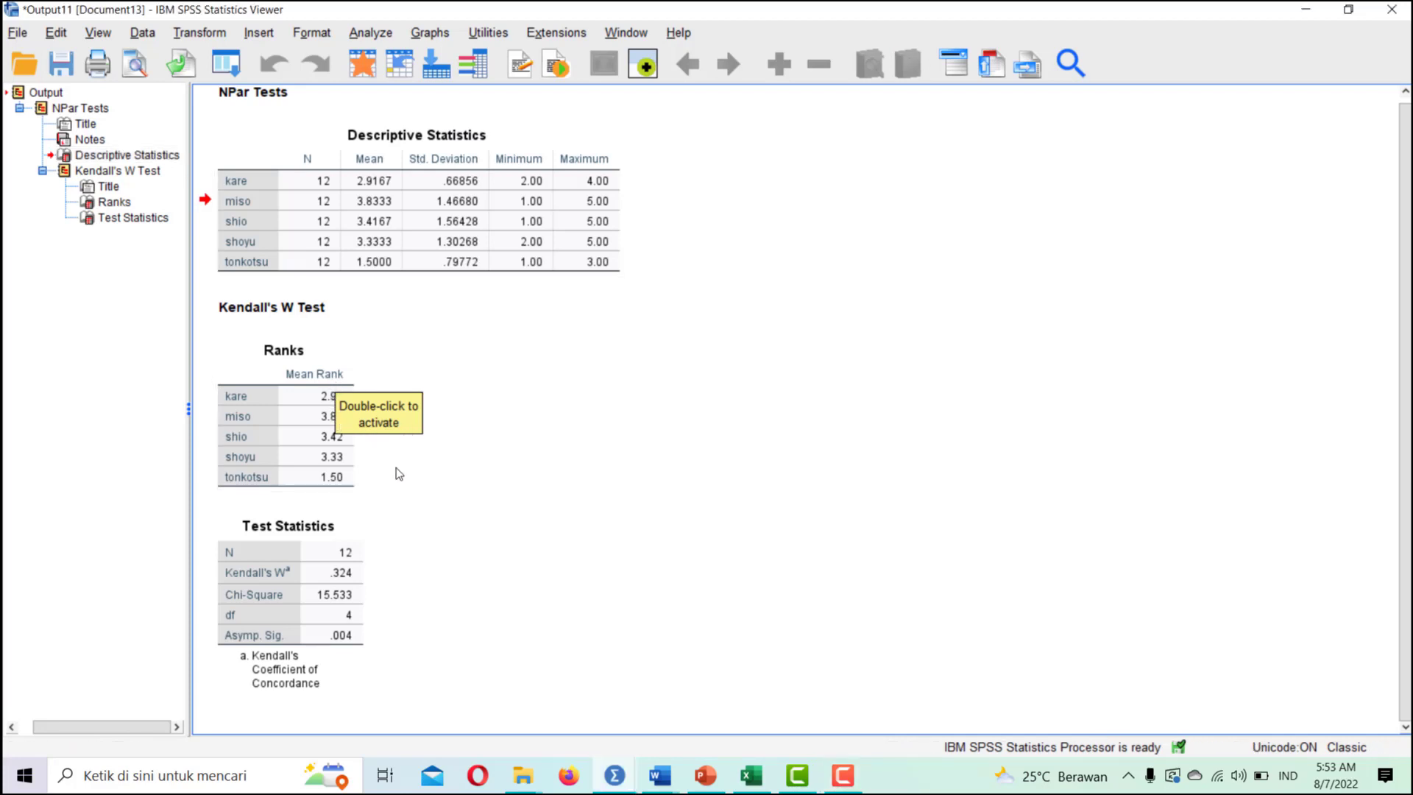
{"action": "left_click", "coordinate": [297, 455]}
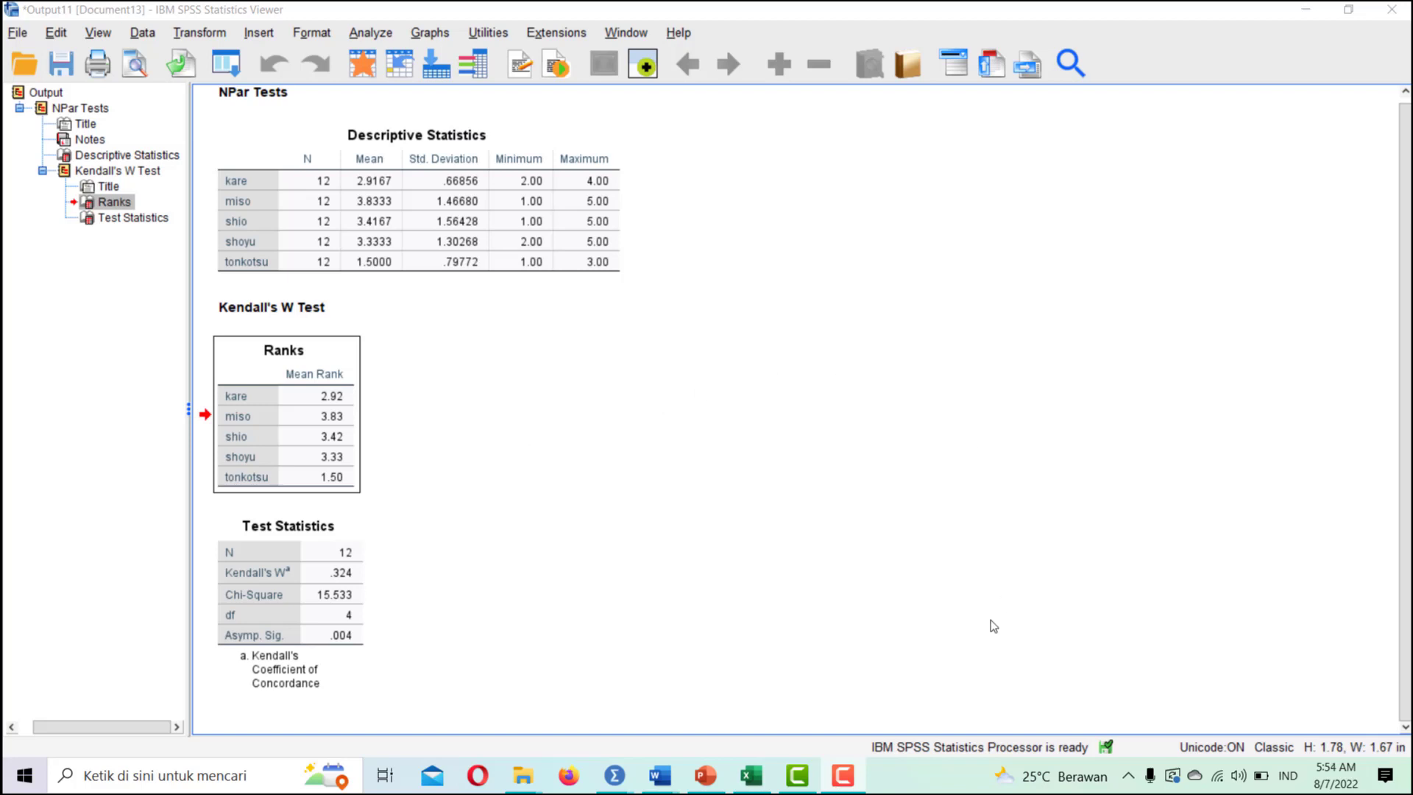
Switch to the data kendall tau workbook in Excel, open the Test2 sheet and clear the pending copy selection
{"action": "left_click", "coordinate": [750, 775]}
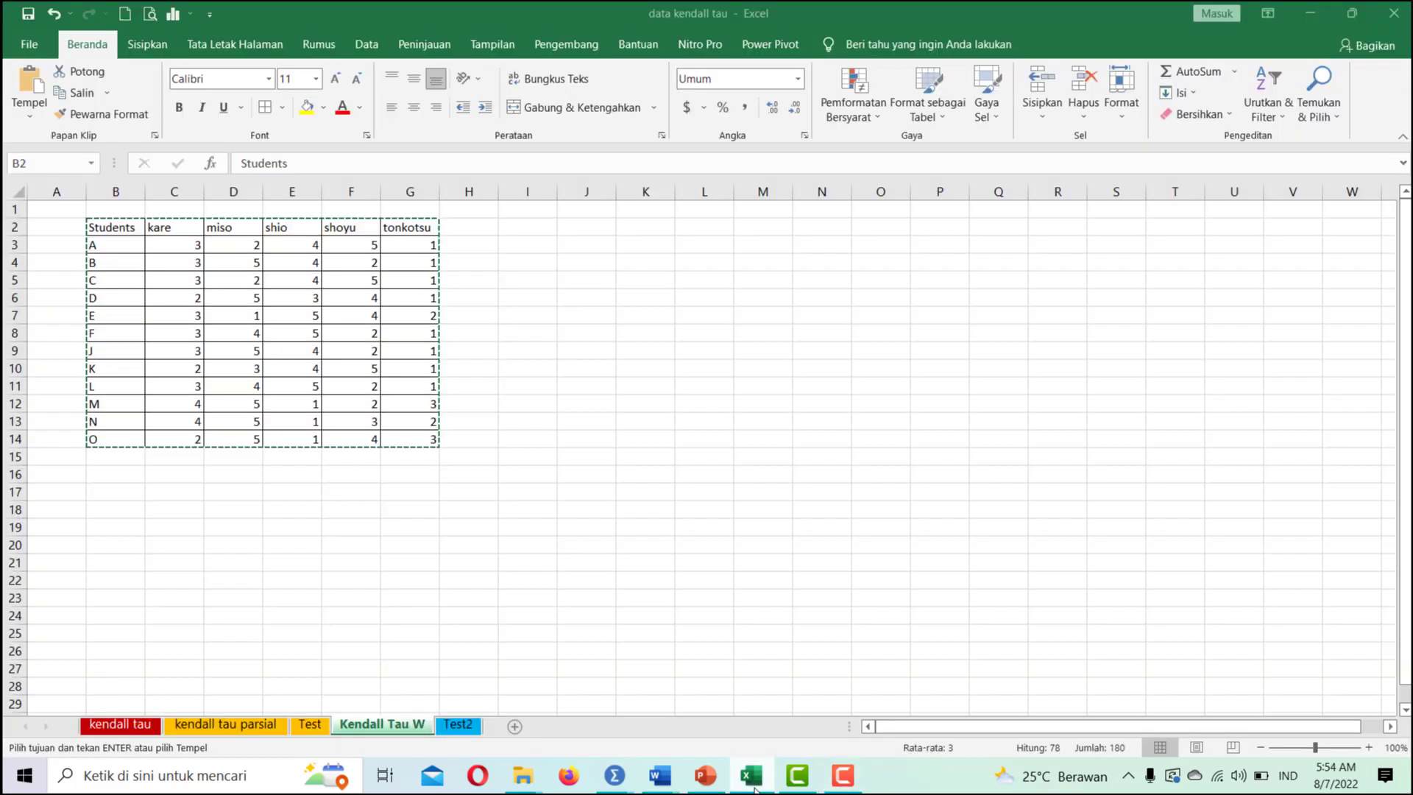
{"action": "left_click", "coordinate": [325, 527]}
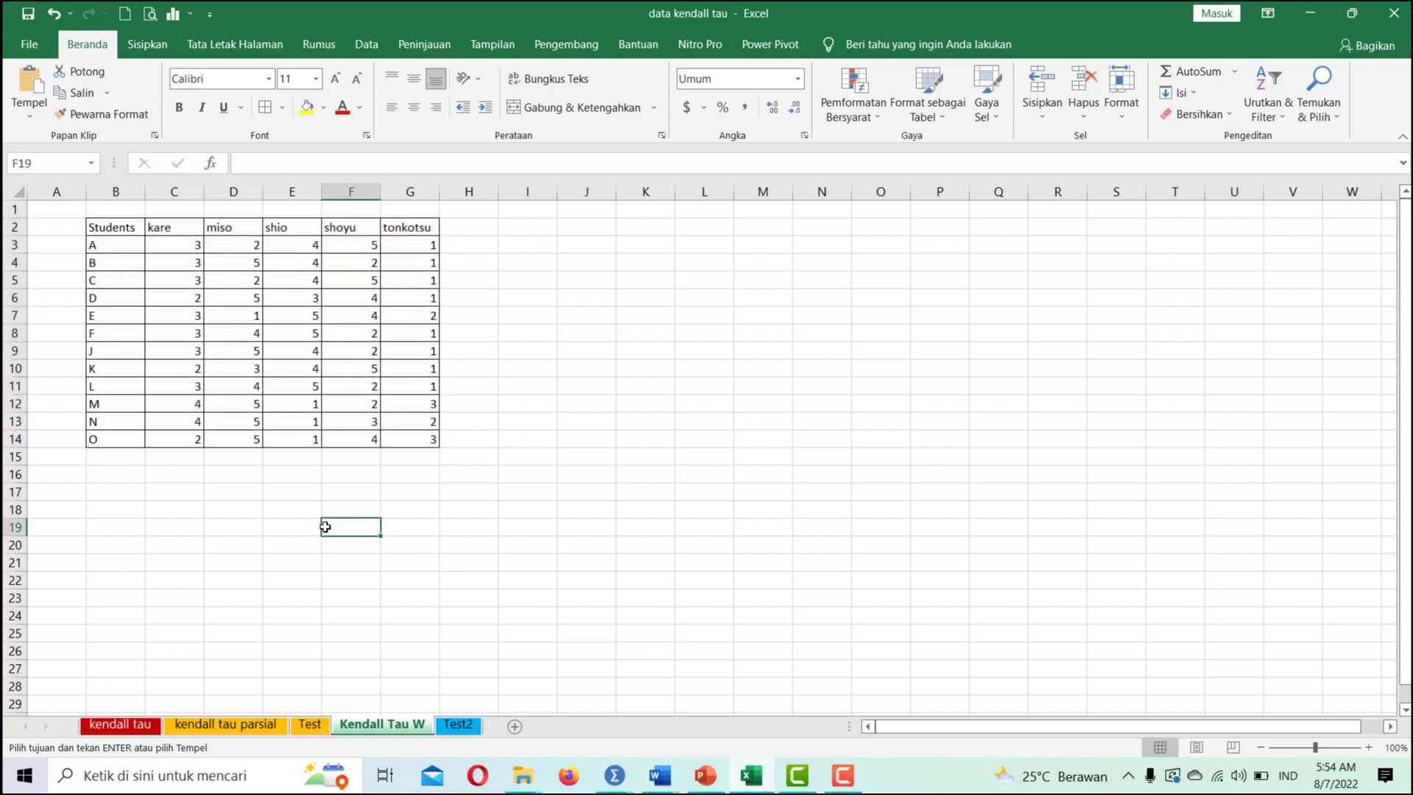
{"action": "left_click", "coordinate": [457, 725]}
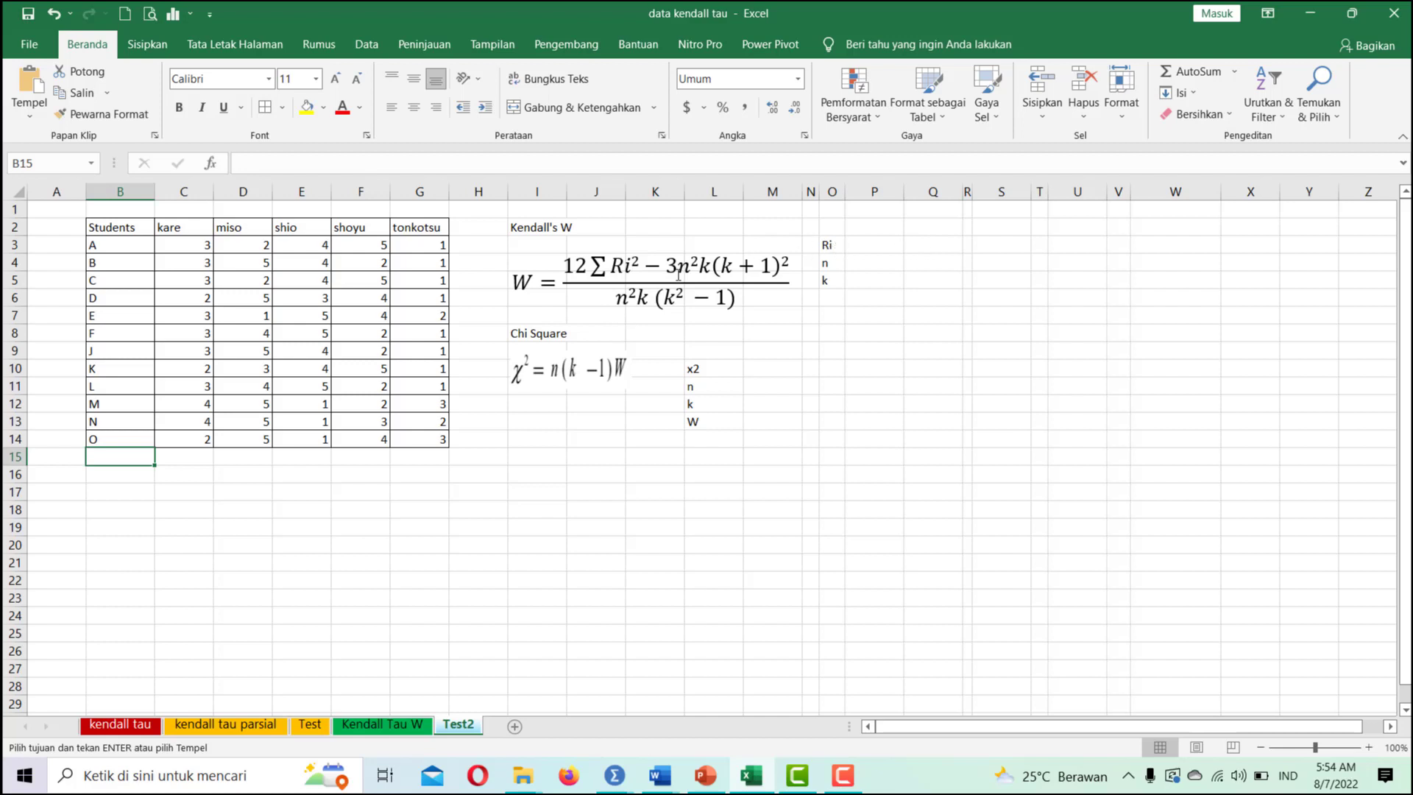
{"action": "key", "text": "Escape"}
Add a "total" row in row 15 that sums rows 3 to 14 for each column from kare to tonkotsu
{"action": "type", "text": "total"}
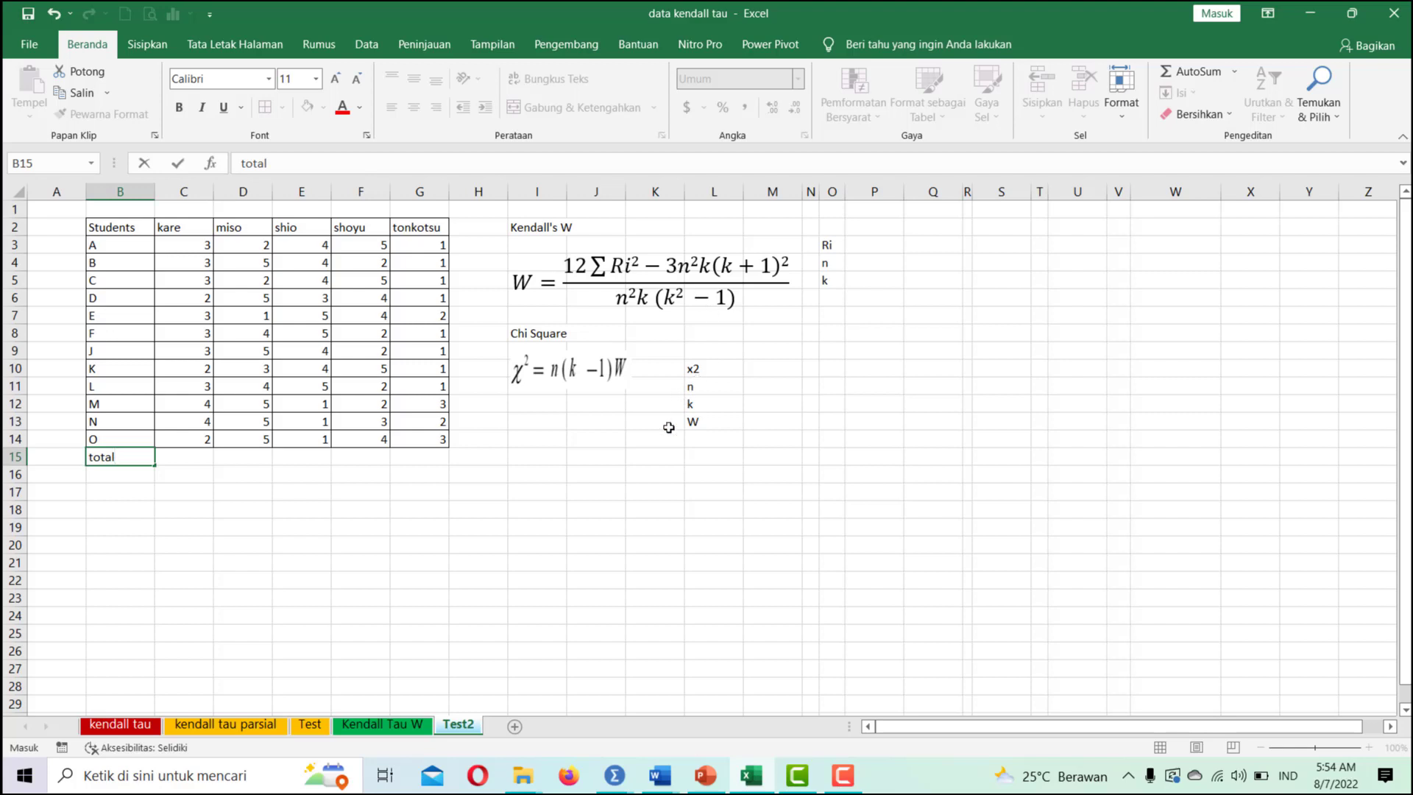
{"action": "key", "text": "Tab"}
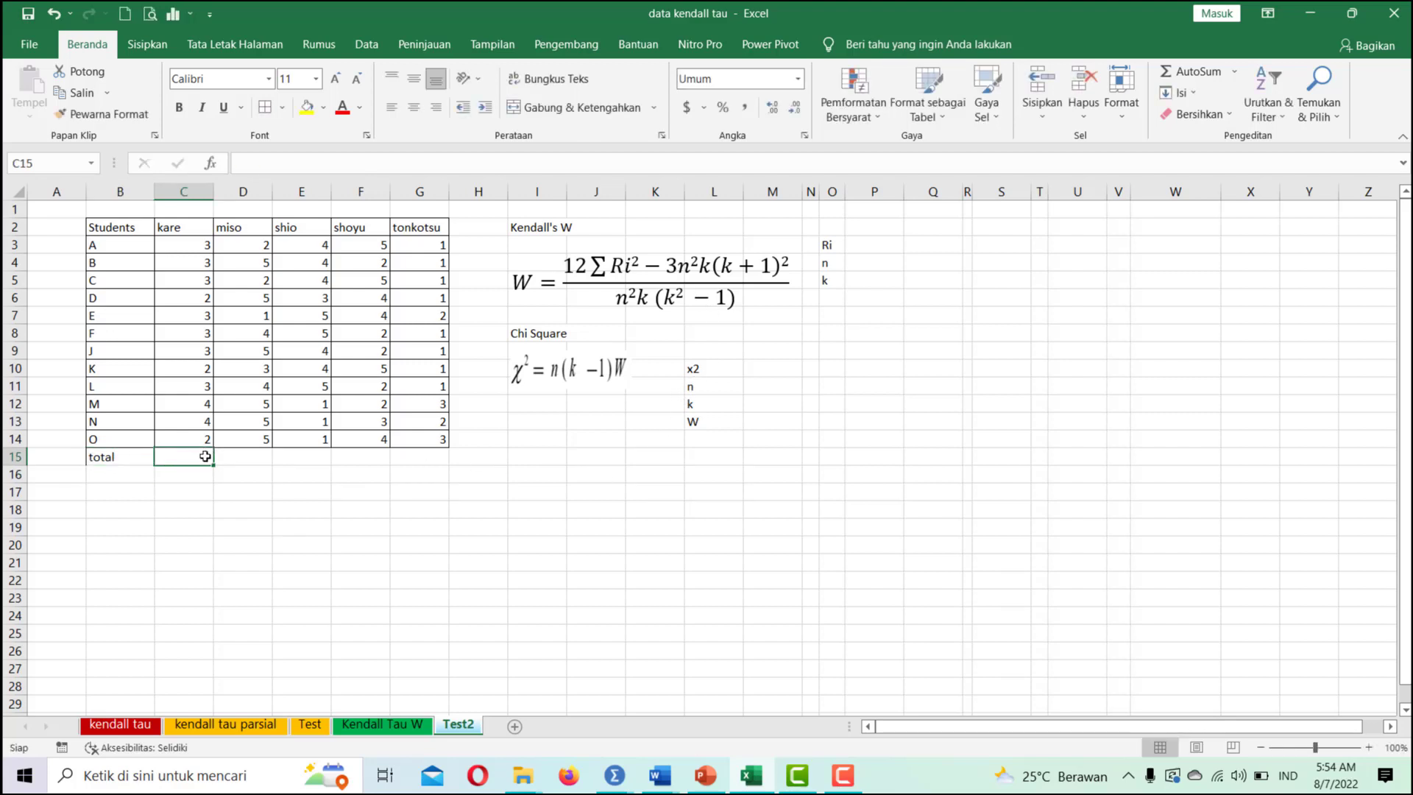
{"action": "key", "text": "alt+equal"}
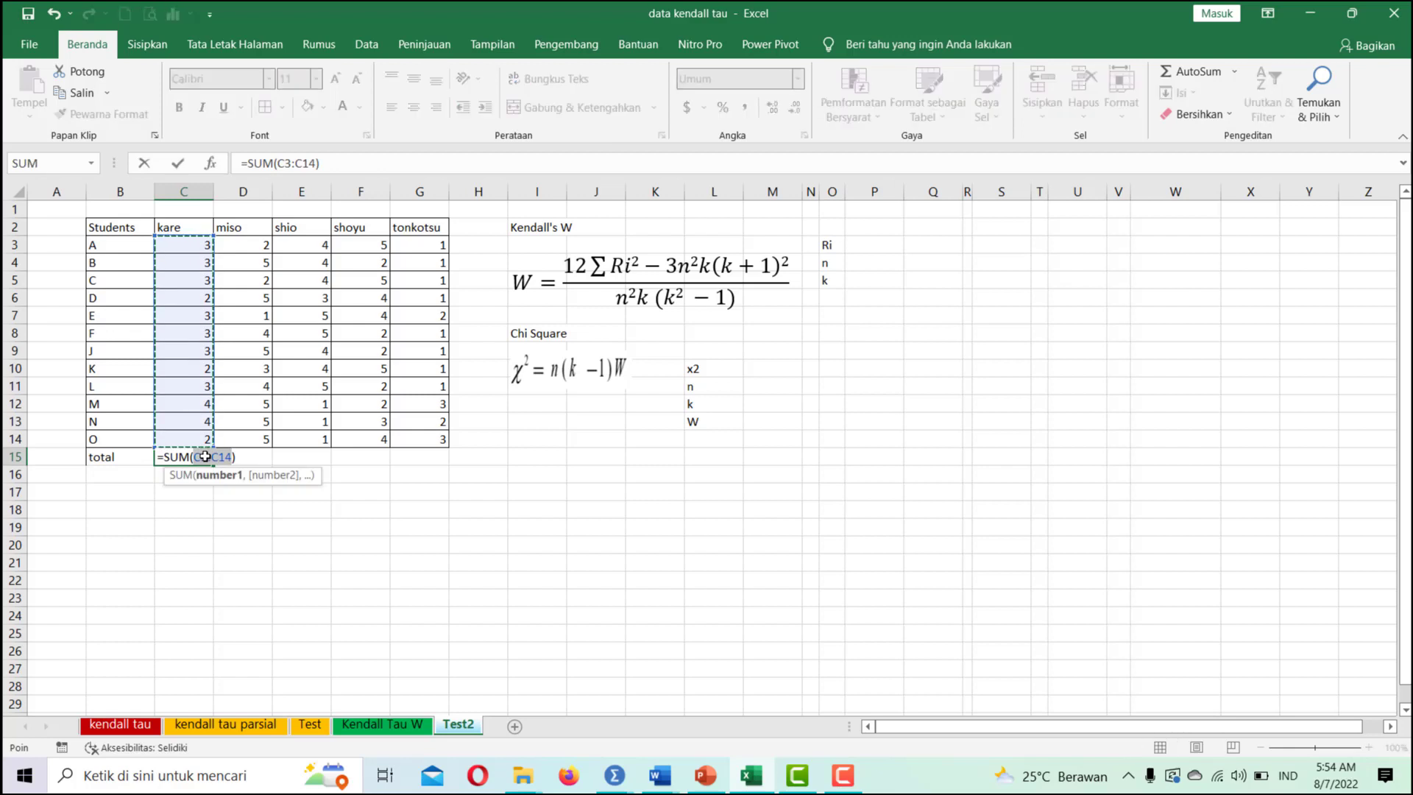
{"action": "key", "text": "Return"}
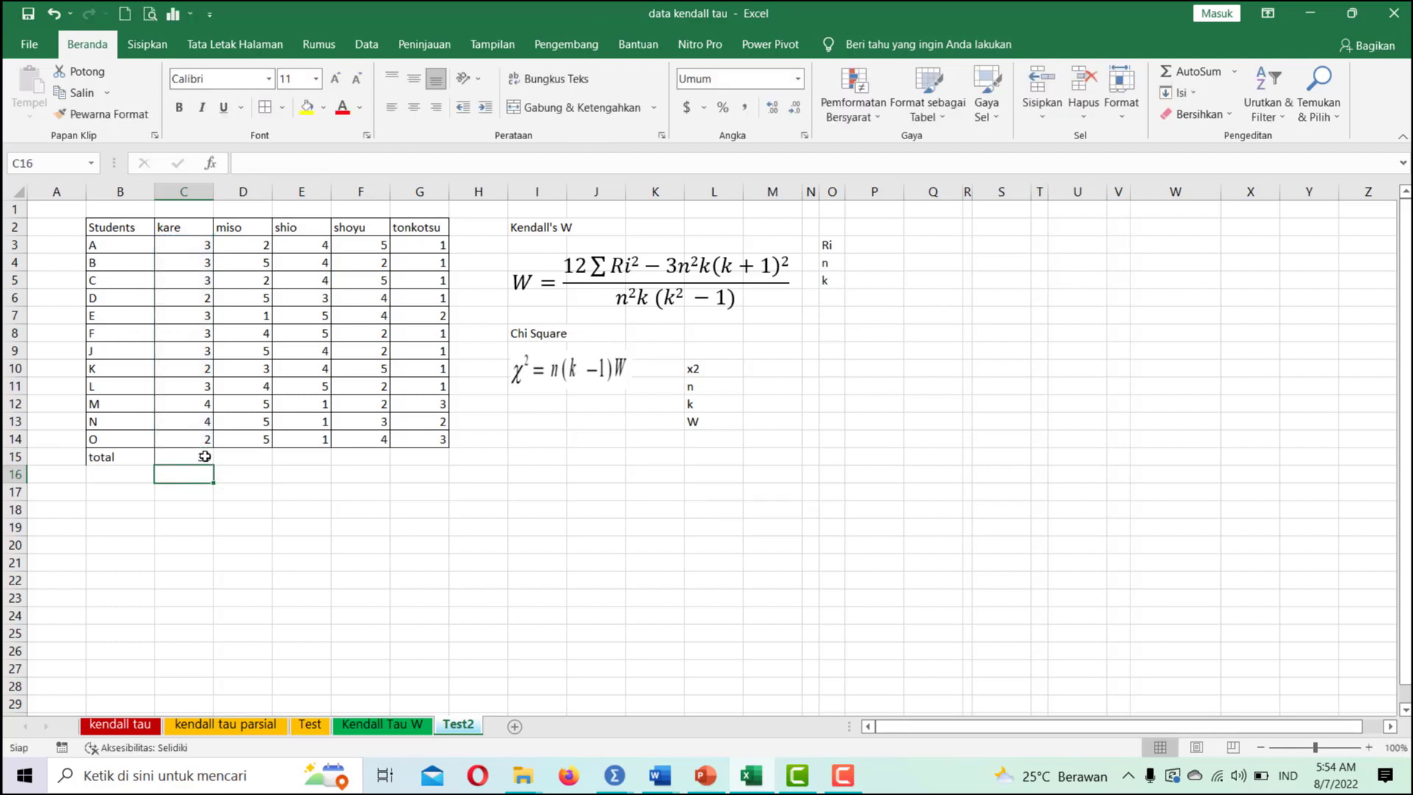
{"action": "left_click", "coordinate": [205, 456]}
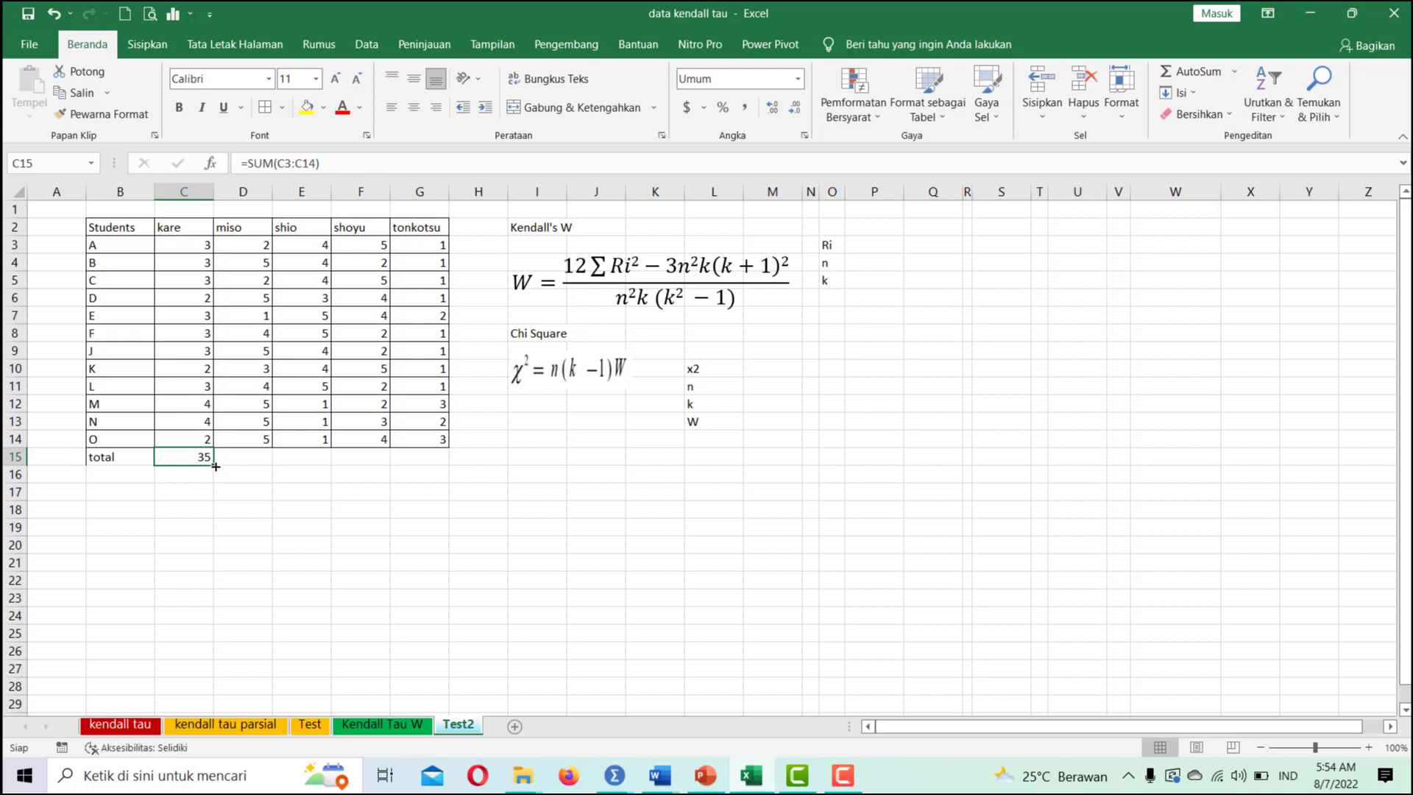
{"action": "left_click_drag", "start_coordinate": [215, 466], "coordinate": [441, 480]}
Add a "mean" row in row 16 that divides each column's total by 12, from kare to tonkotsu
{"action": "left_click", "coordinate": [124, 473]}
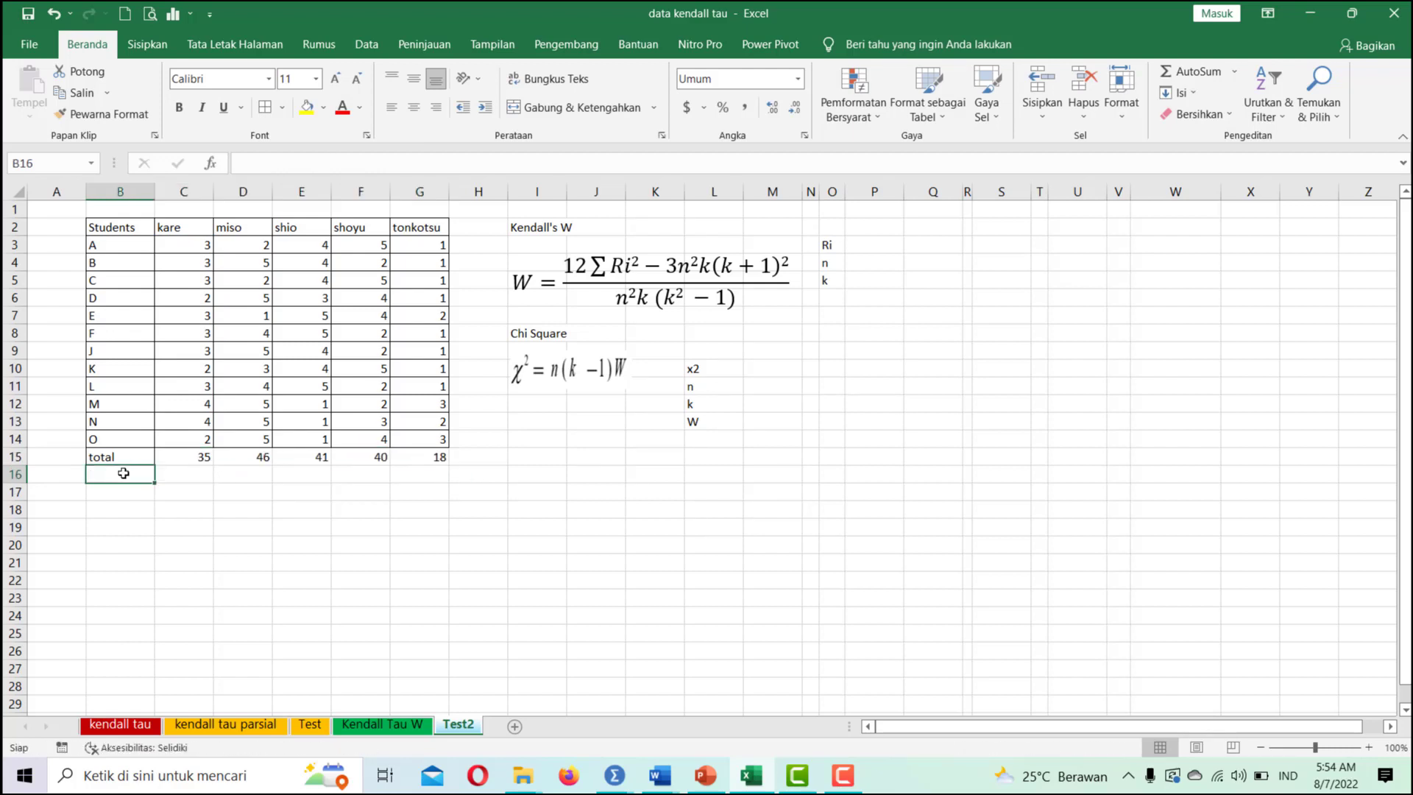
{"action": "type", "text": "mean"}
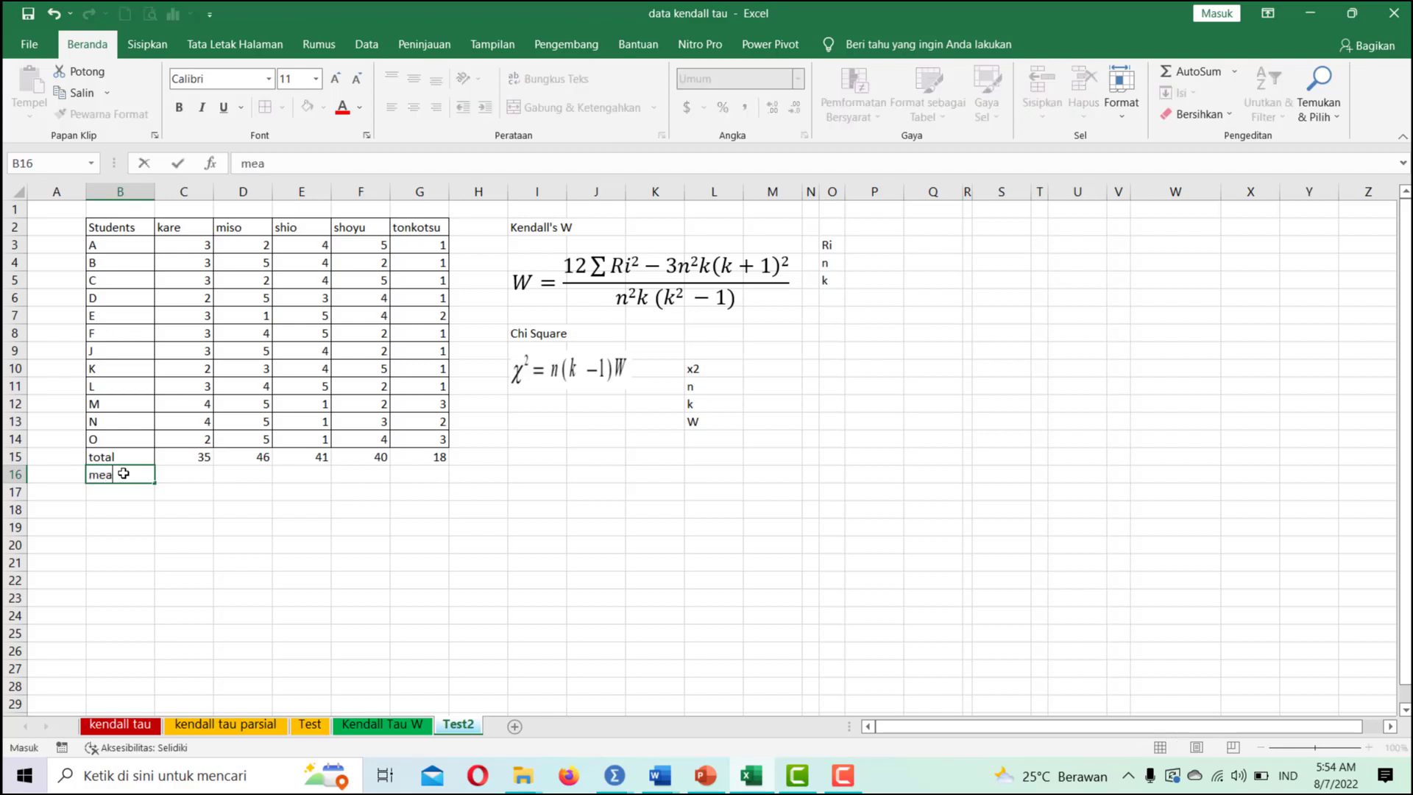
{"action": "left_click", "coordinate": [189, 478]}
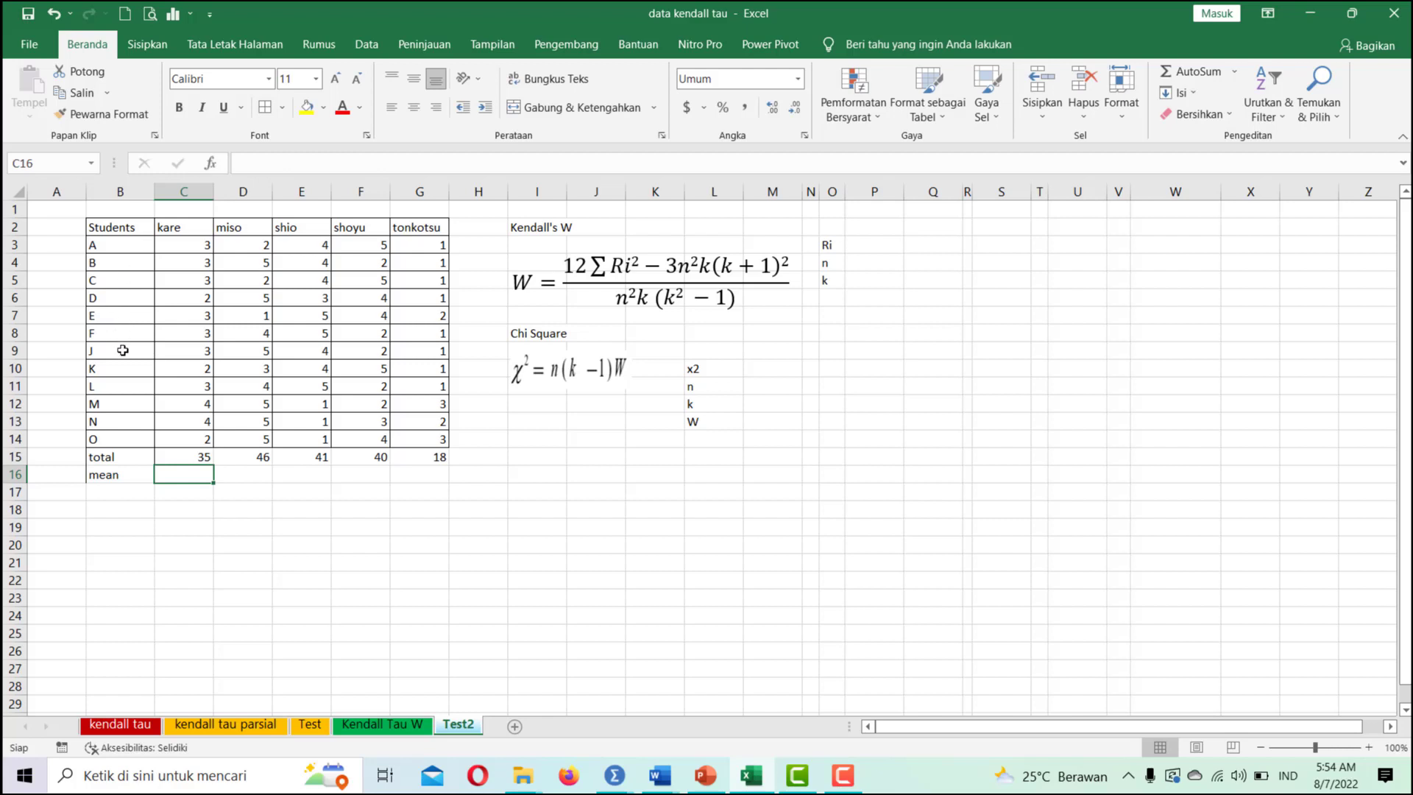
{"action": "type", "text": "="}
{"action": "left_click", "coordinate": [193, 457]}
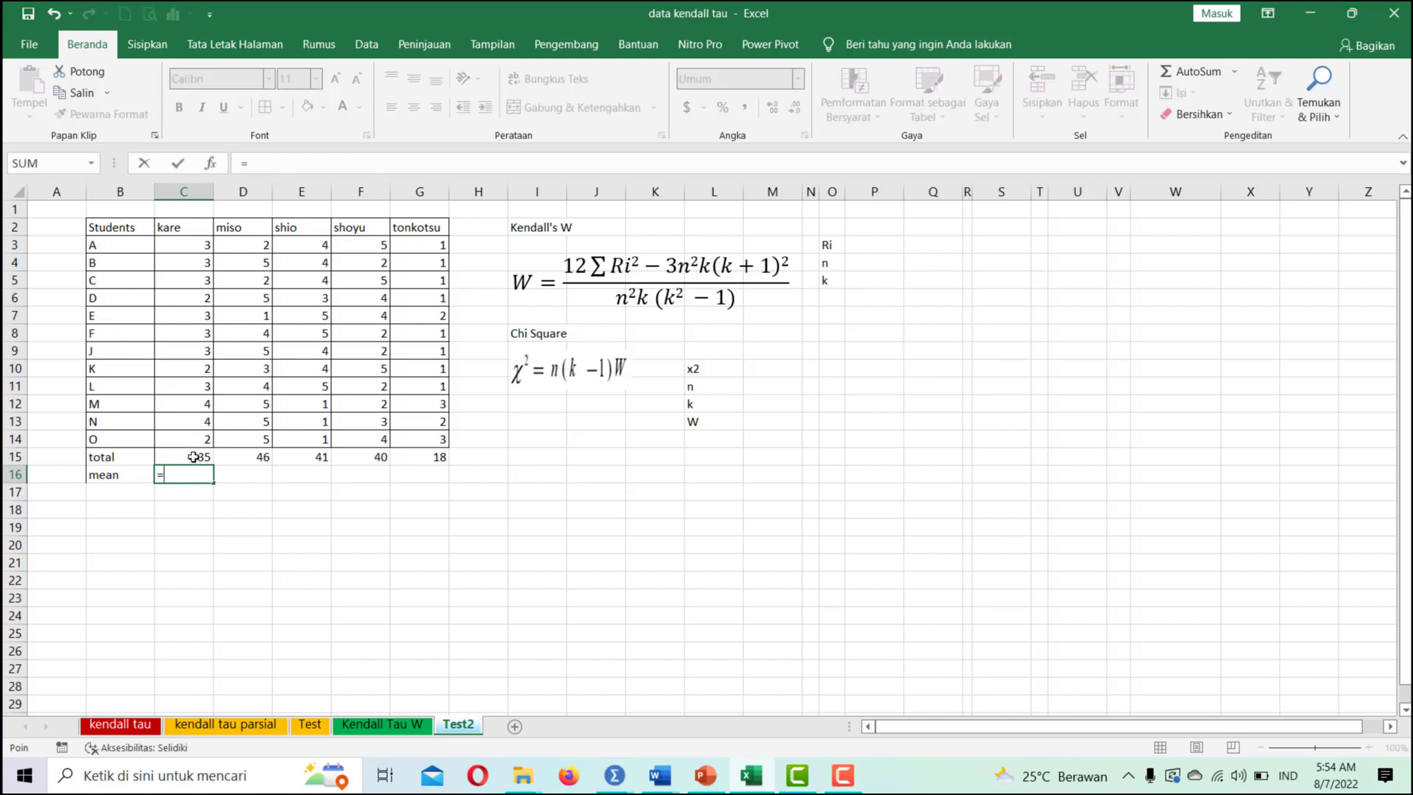
{"action": "type", "text": "/12"}
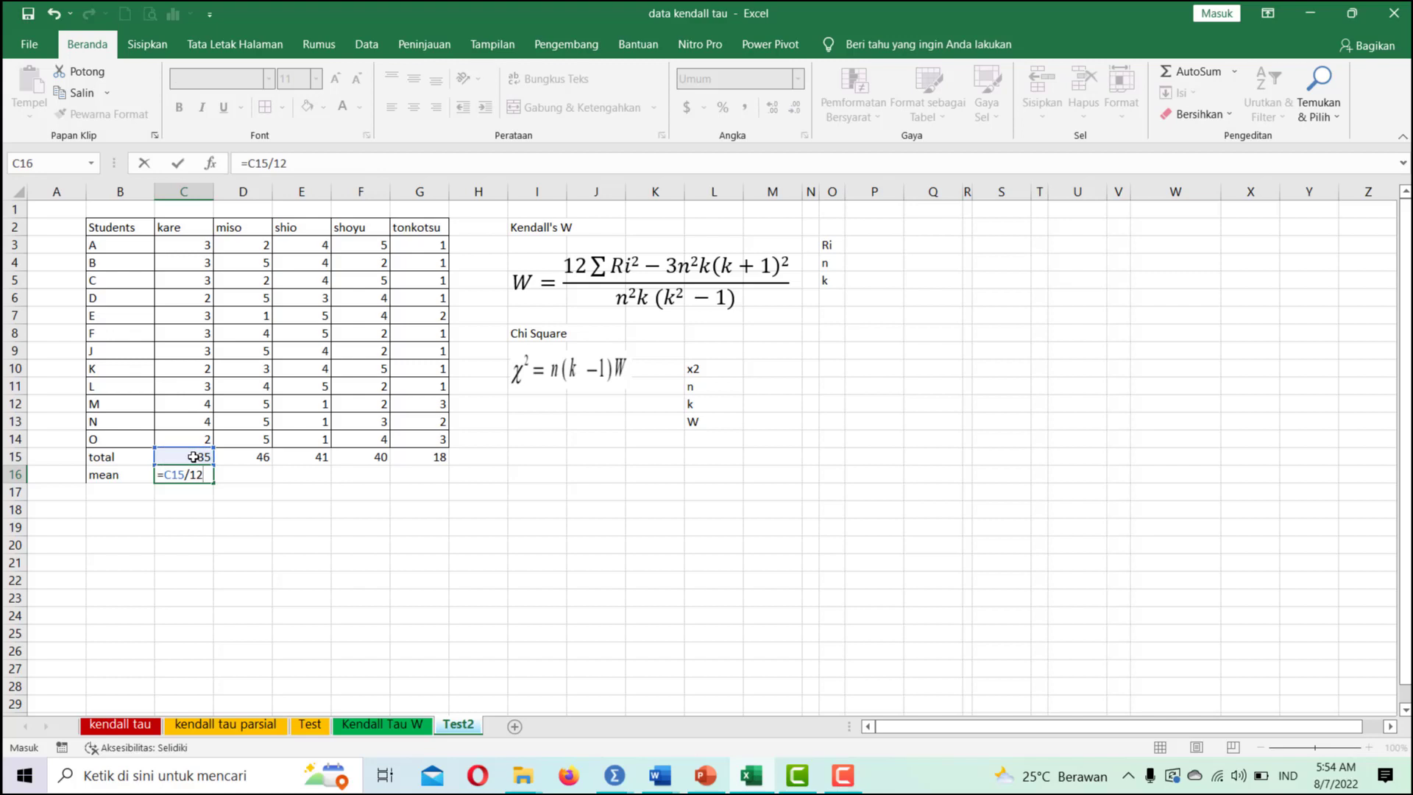
{"action": "key", "text": "Return"}
{"action": "left_click", "coordinate": [208, 474]}
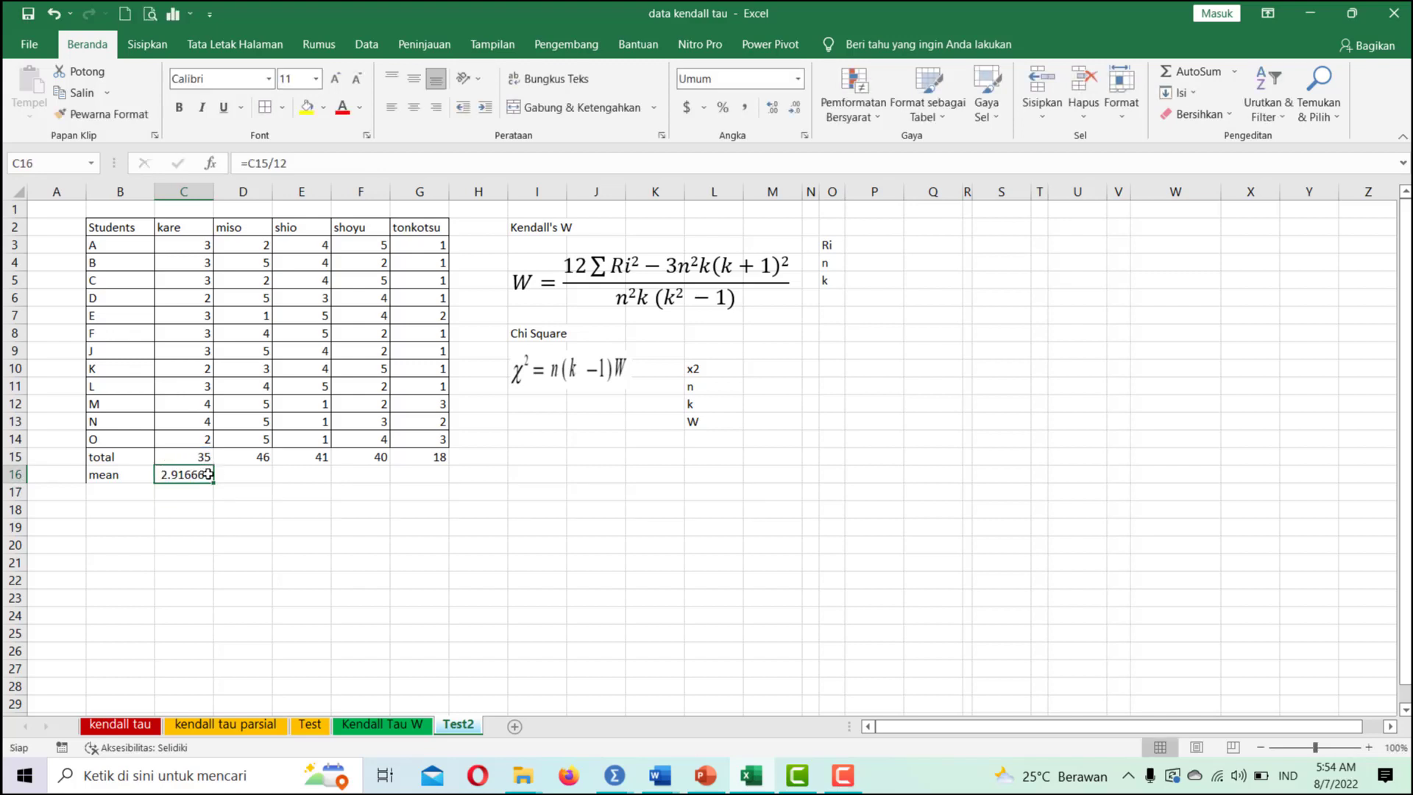
{"action": "left_click_drag", "start_coordinate": [214, 483], "coordinate": [429, 476]}
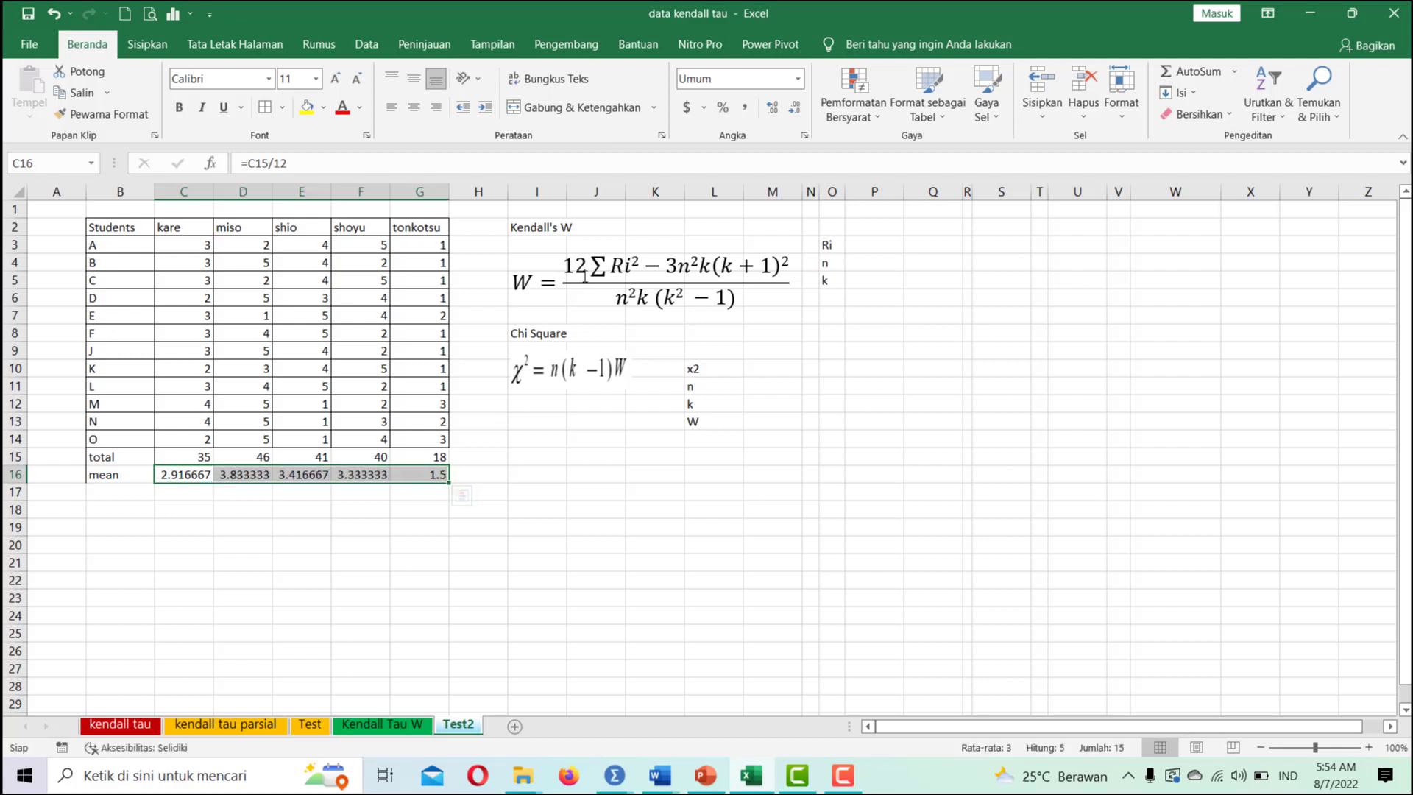
Format the mean values with two decimals and add cell borders to the total and mean rows
{"action": "left_click", "coordinate": [794, 110]}
{"action": "left_click", "coordinate": [794, 111]}
{"action": "left_click", "coordinate": [795, 110]}
{"action": "left_click", "coordinate": [794, 111]}
{"action": "left_click", "coordinate": [795, 110]}
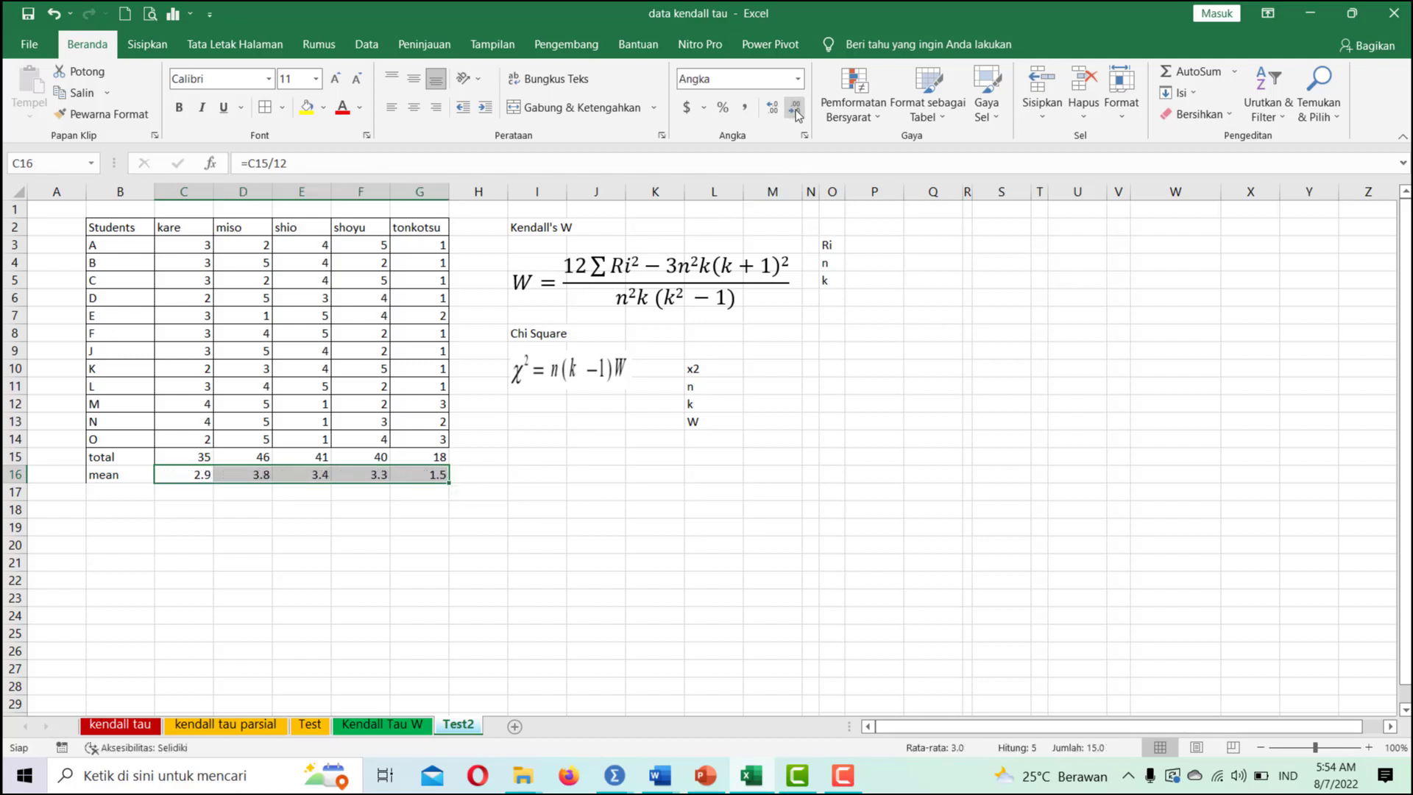
{"action": "left_click", "coordinate": [772, 109]}
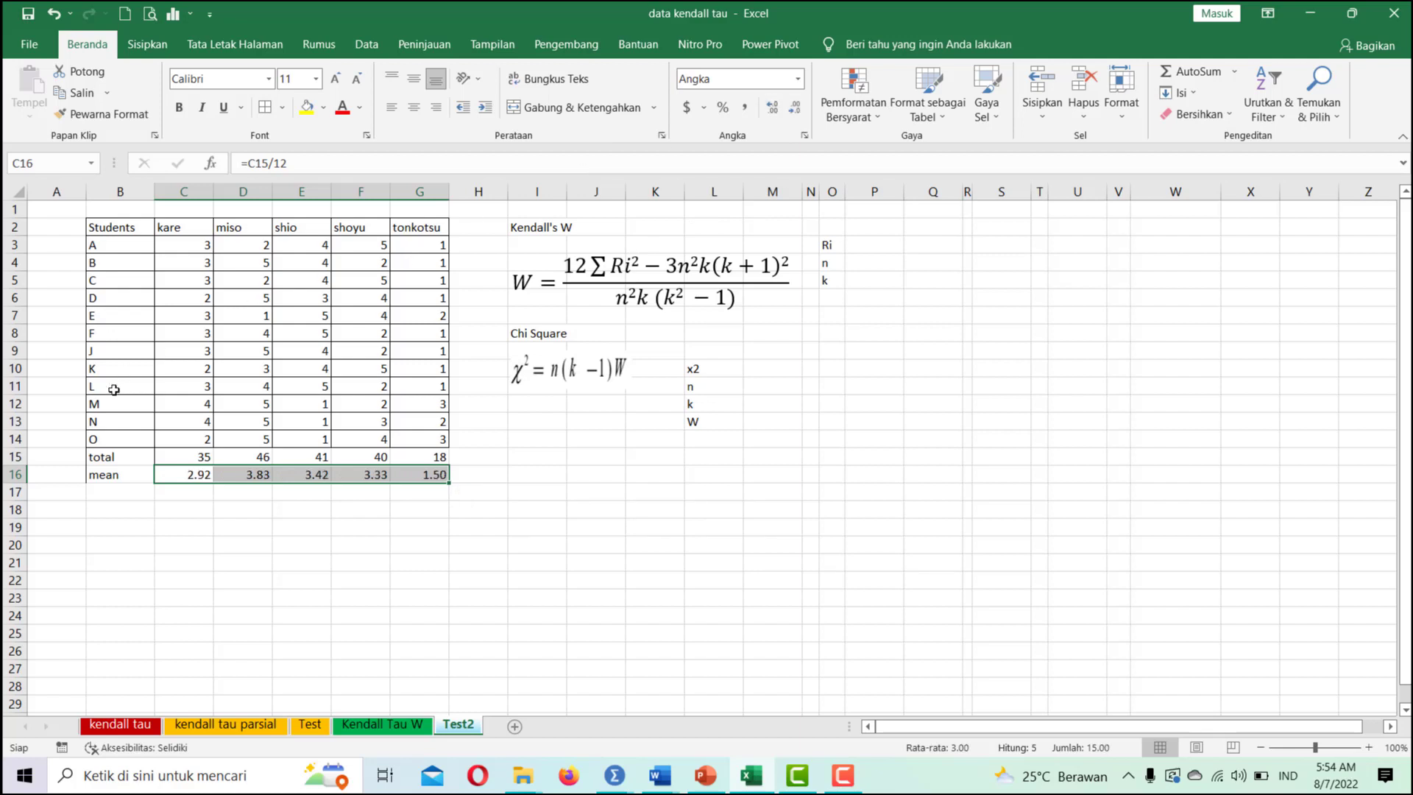
{"action": "left_click_drag", "start_coordinate": [114, 391], "coordinate": [462, 489]}
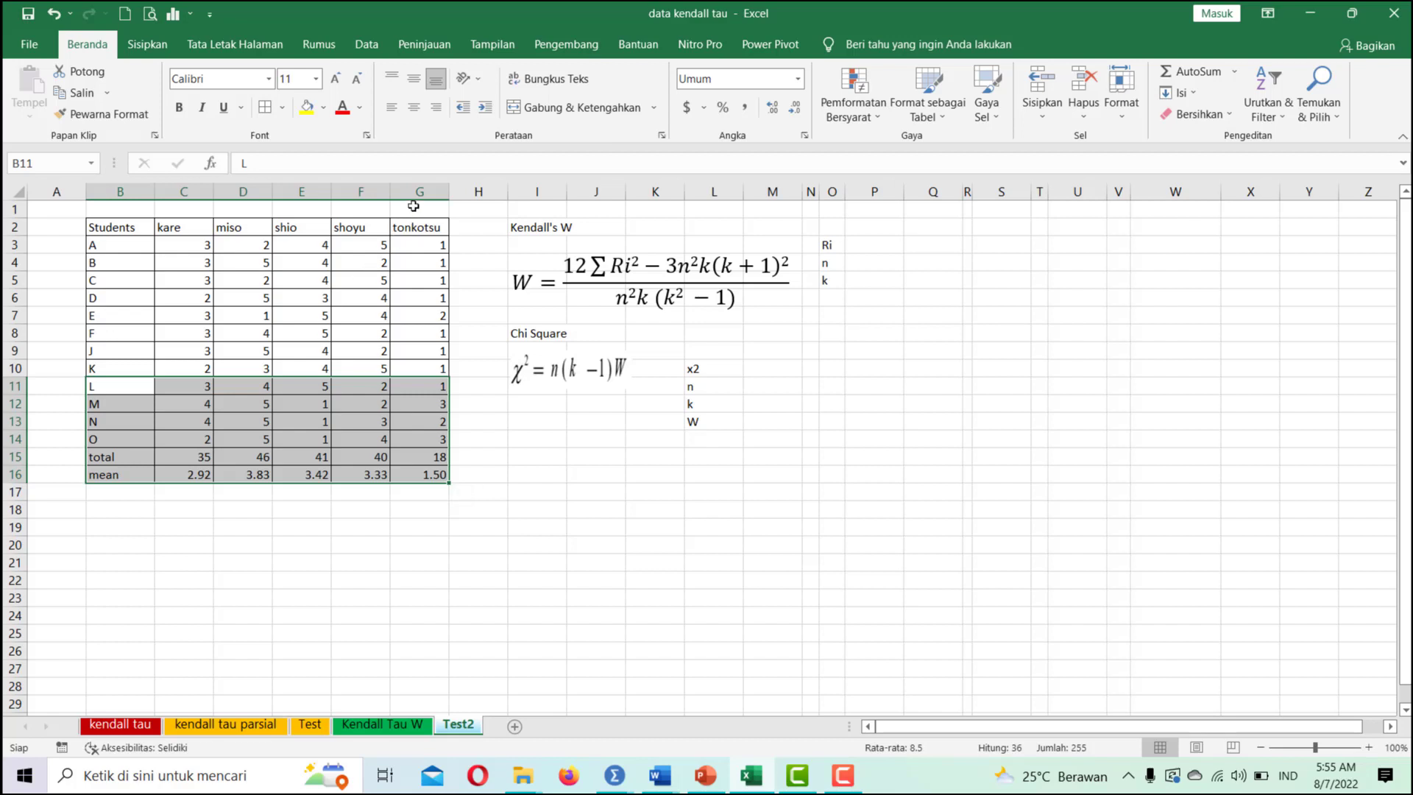
In C19:G19, calculate the square of each column's total with =C15^2 filled across to tonkotsu
{"action": "left_click", "coordinate": [179, 523]}
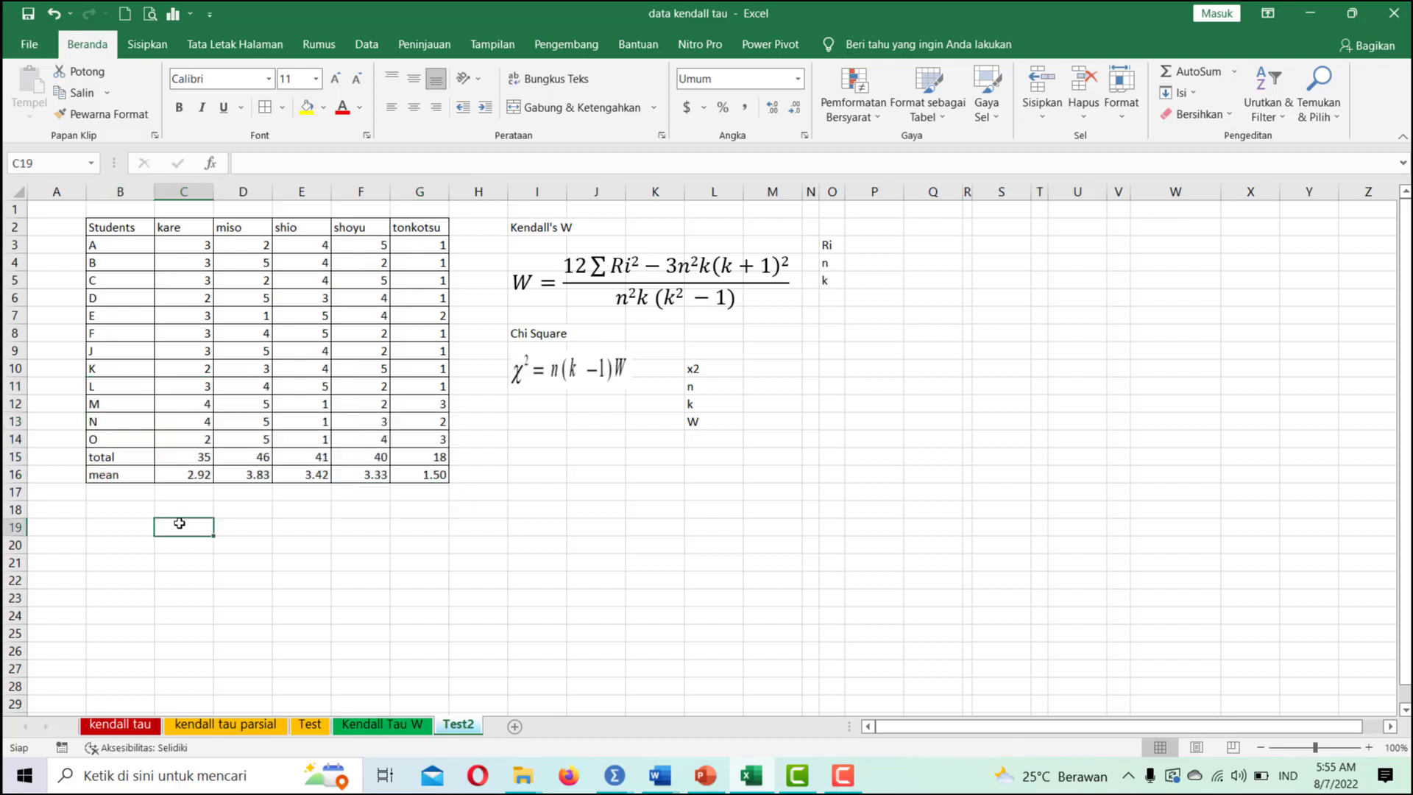
{"action": "type", "text": "="}
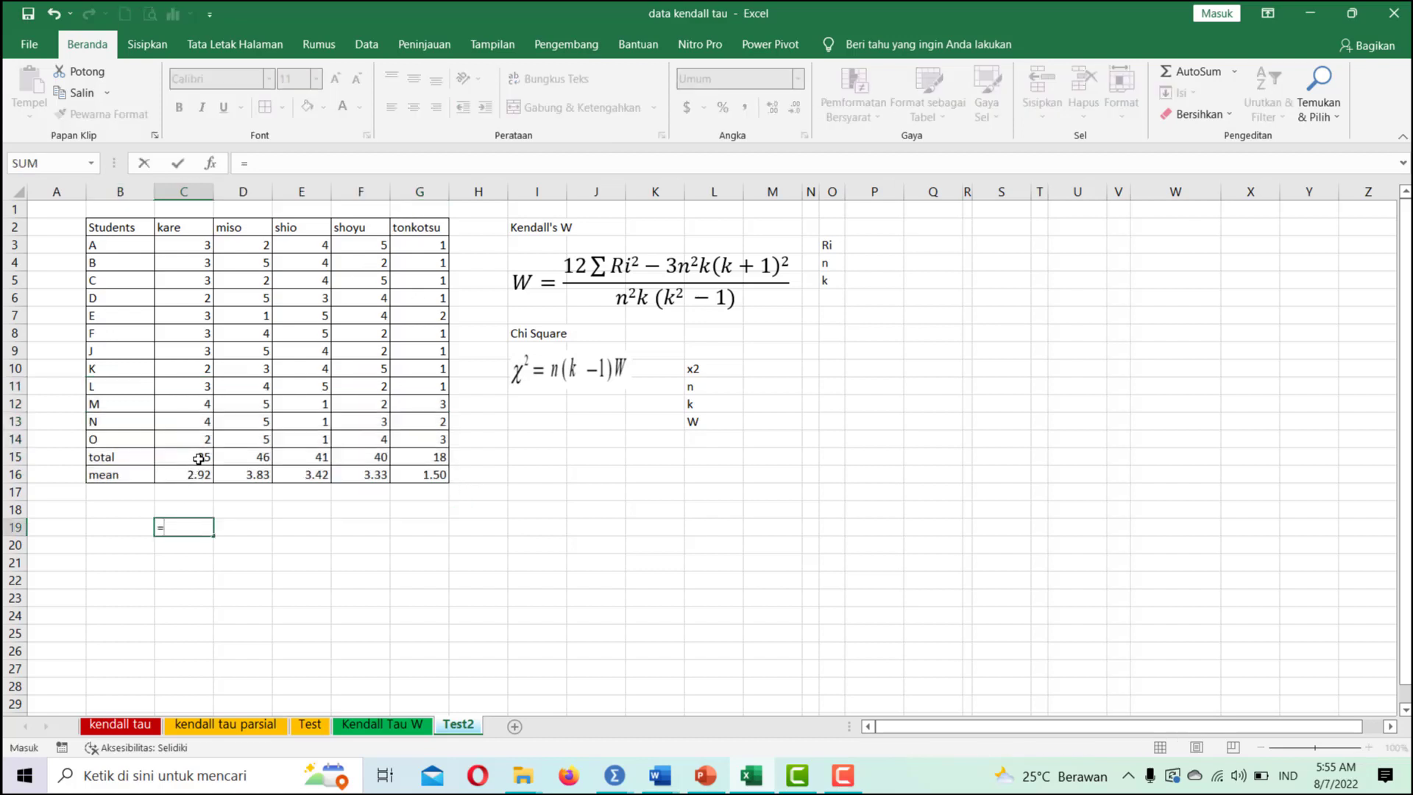
{"action": "left_click", "coordinate": [199, 458]}
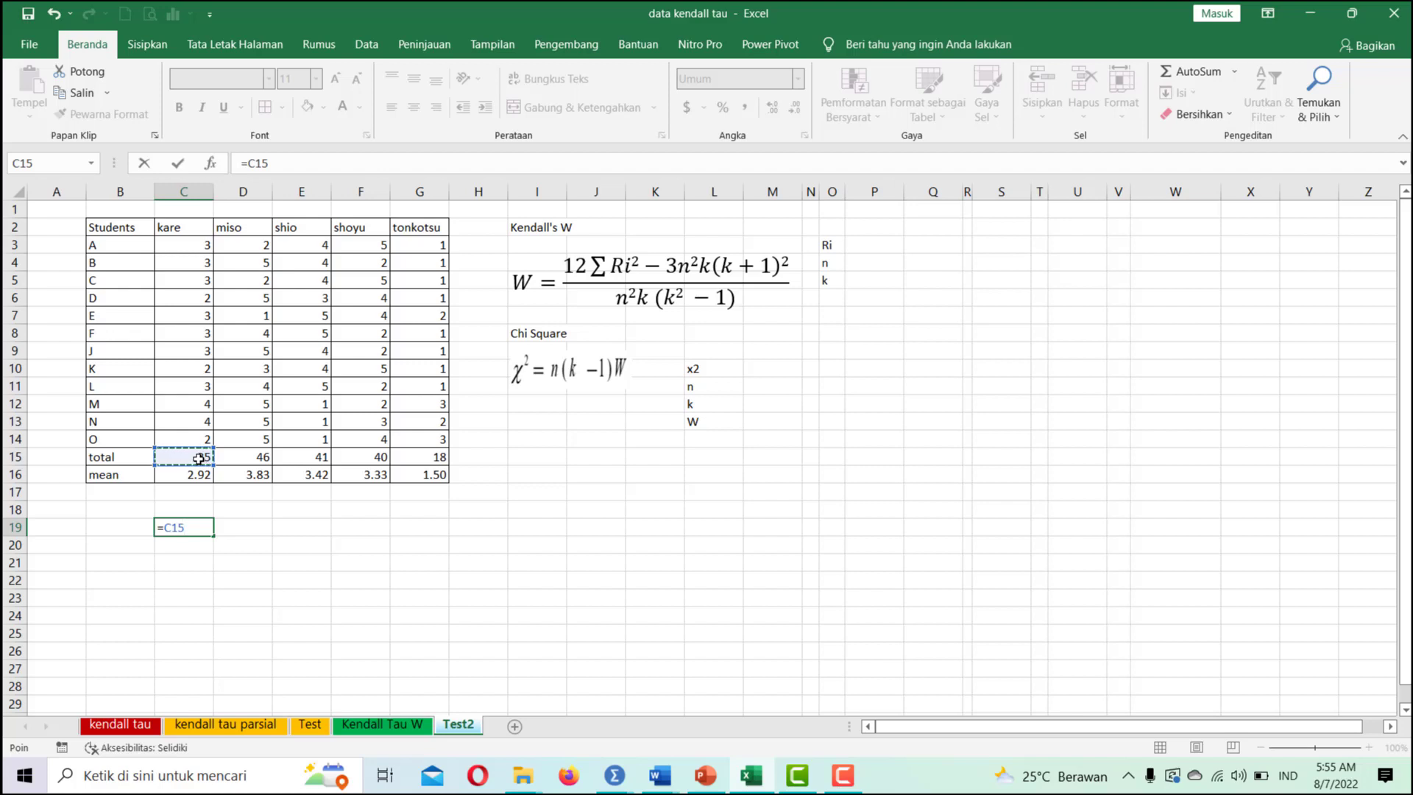
{"action": "type", "text": "^2"}
{"action": "key", "text": "Return"}
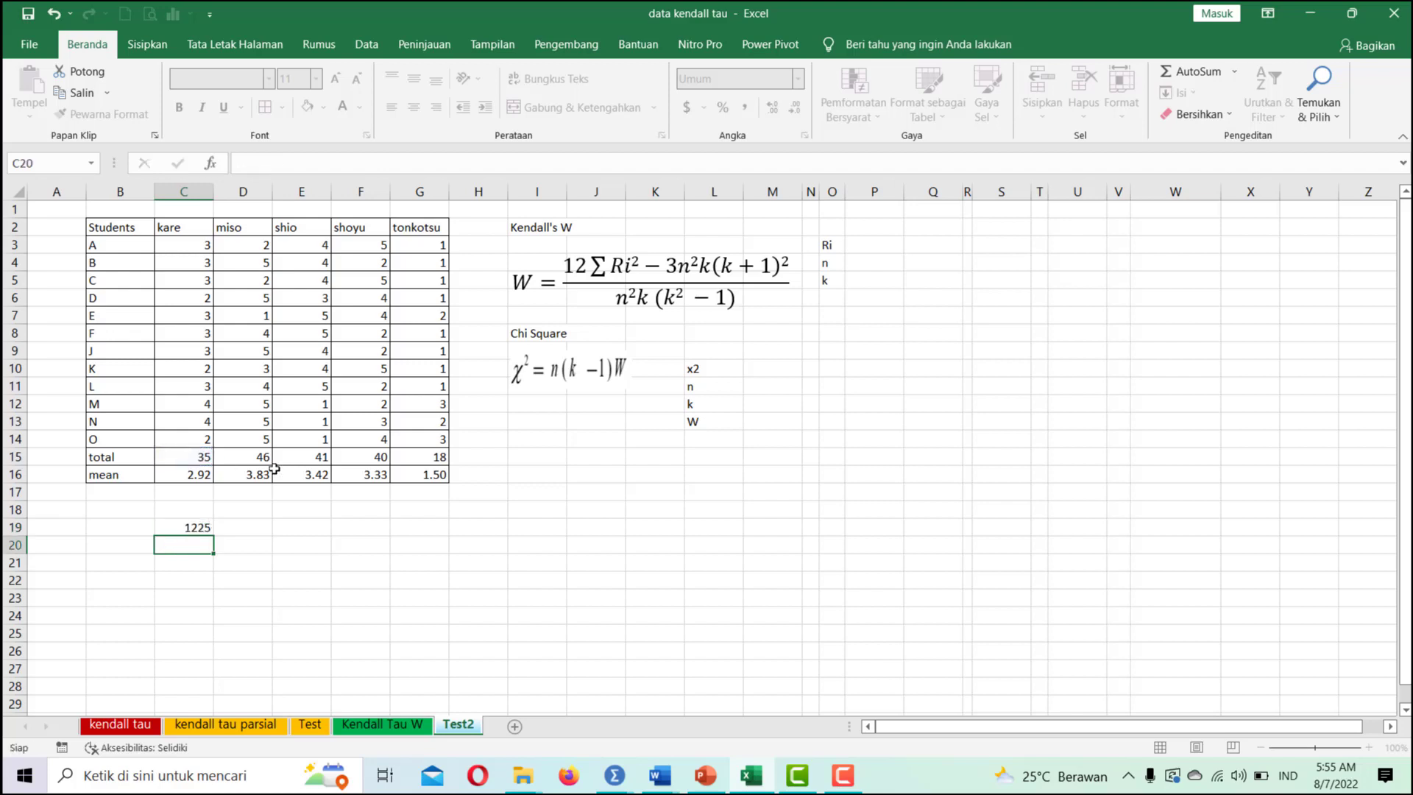
{"action": "left_click", "coordinate": [208, 529]}
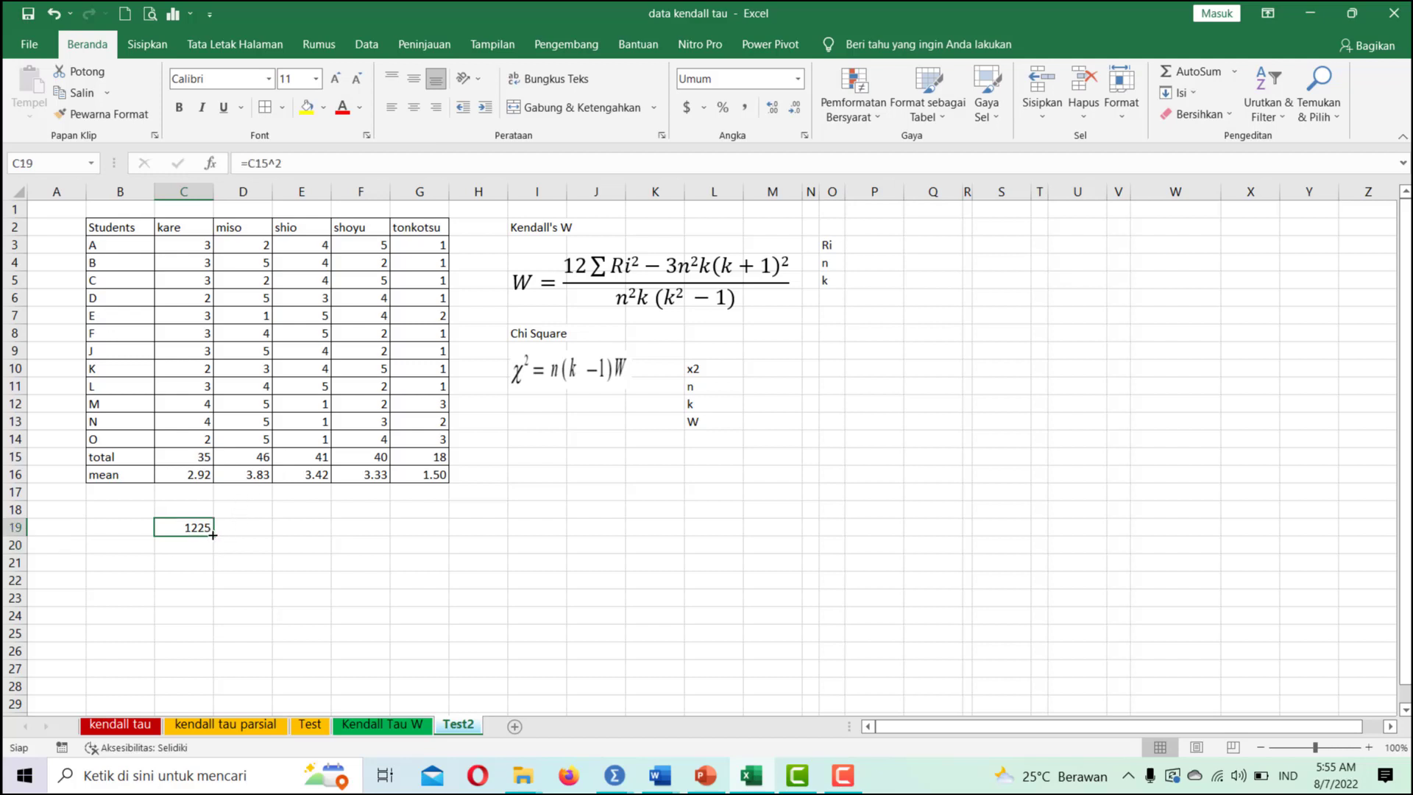
{"action": "left_click_drag", "start_coordinate": [213, 535], "coordinate": [446, 530]}
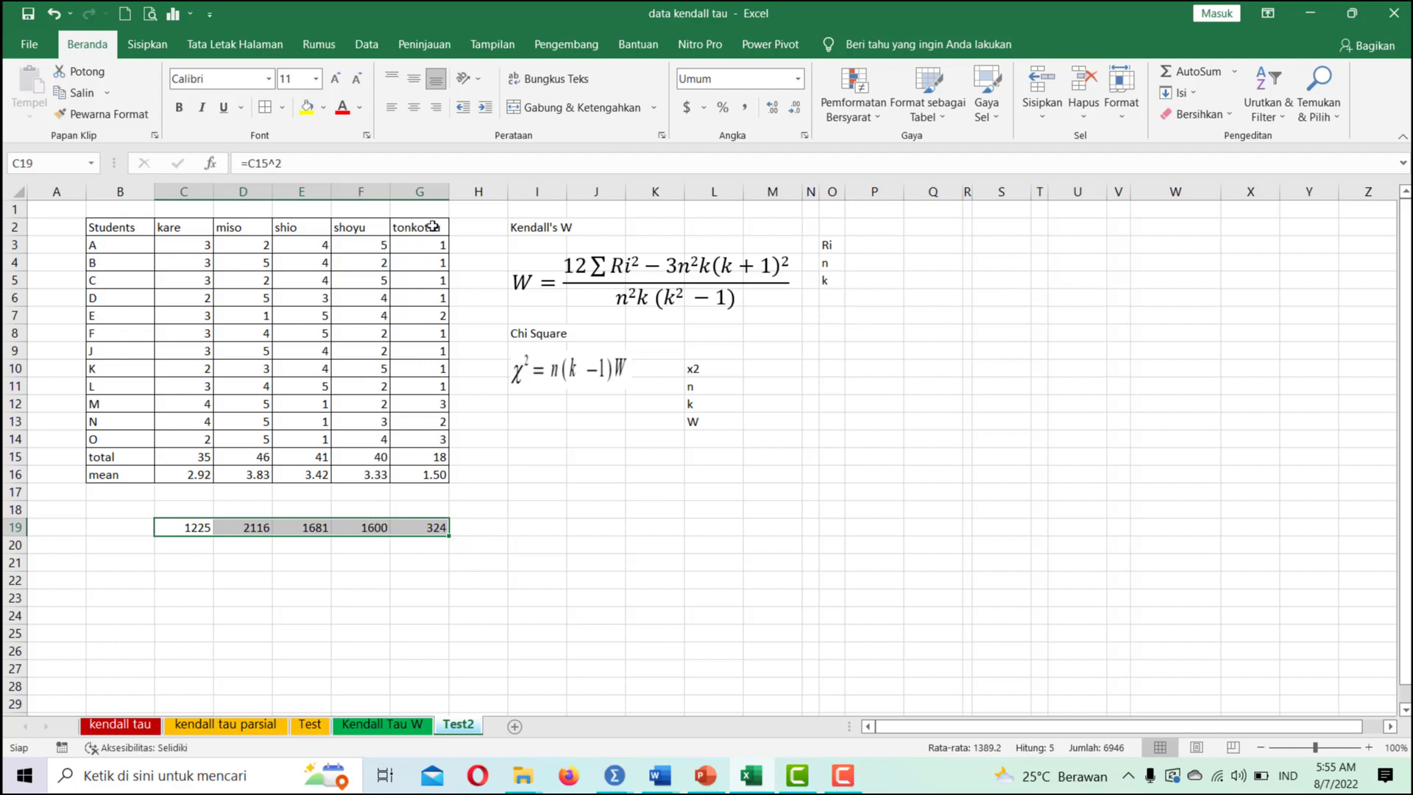
Sum the squared totals C19:G19 in cell H19
{"action": "left_click", "coordinate": [486, 527]}
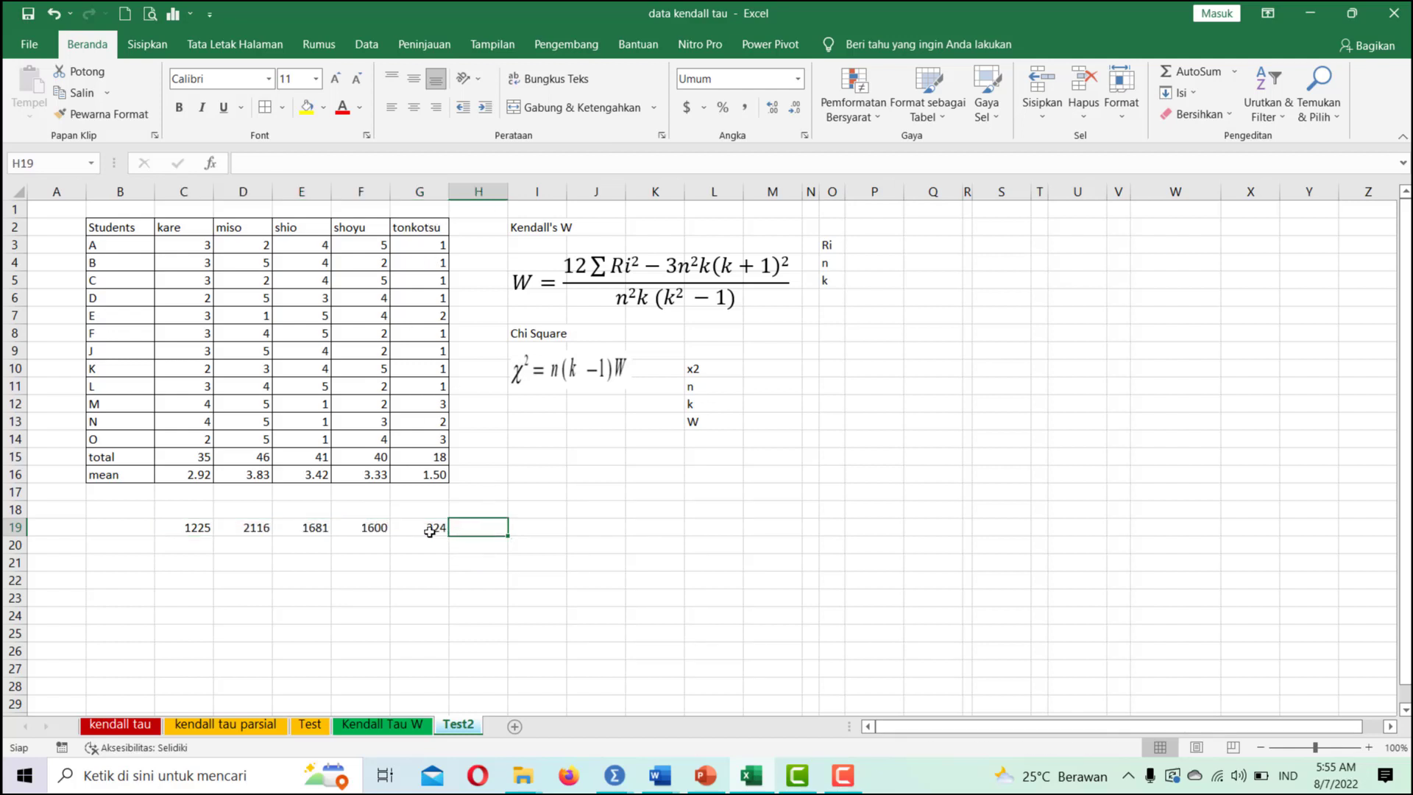
{"action": "double_click", "coordinate": [431, 528]}
{"action": "key", "text": "ctrl+Return"}
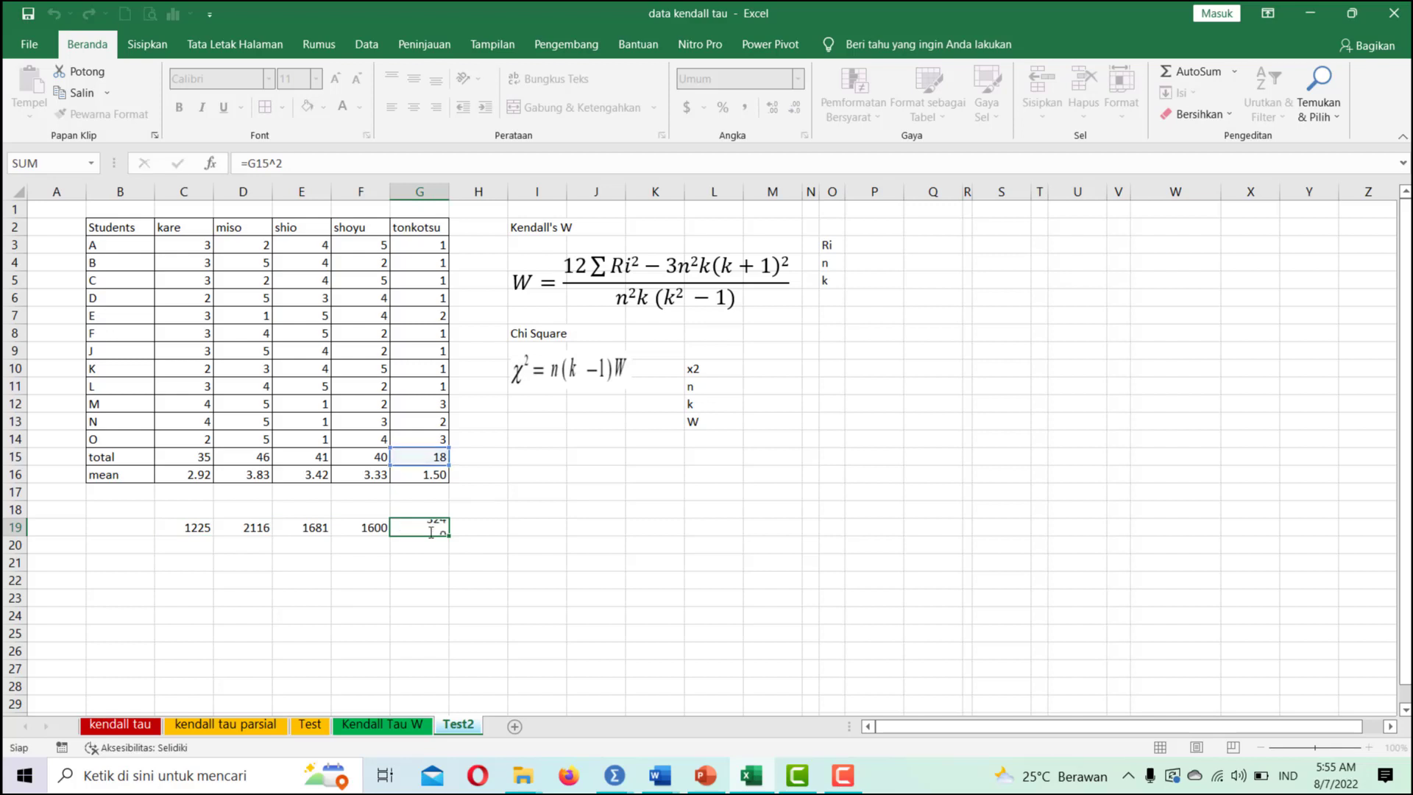
{"action": "left_click", "coordinate": [482, 526]}
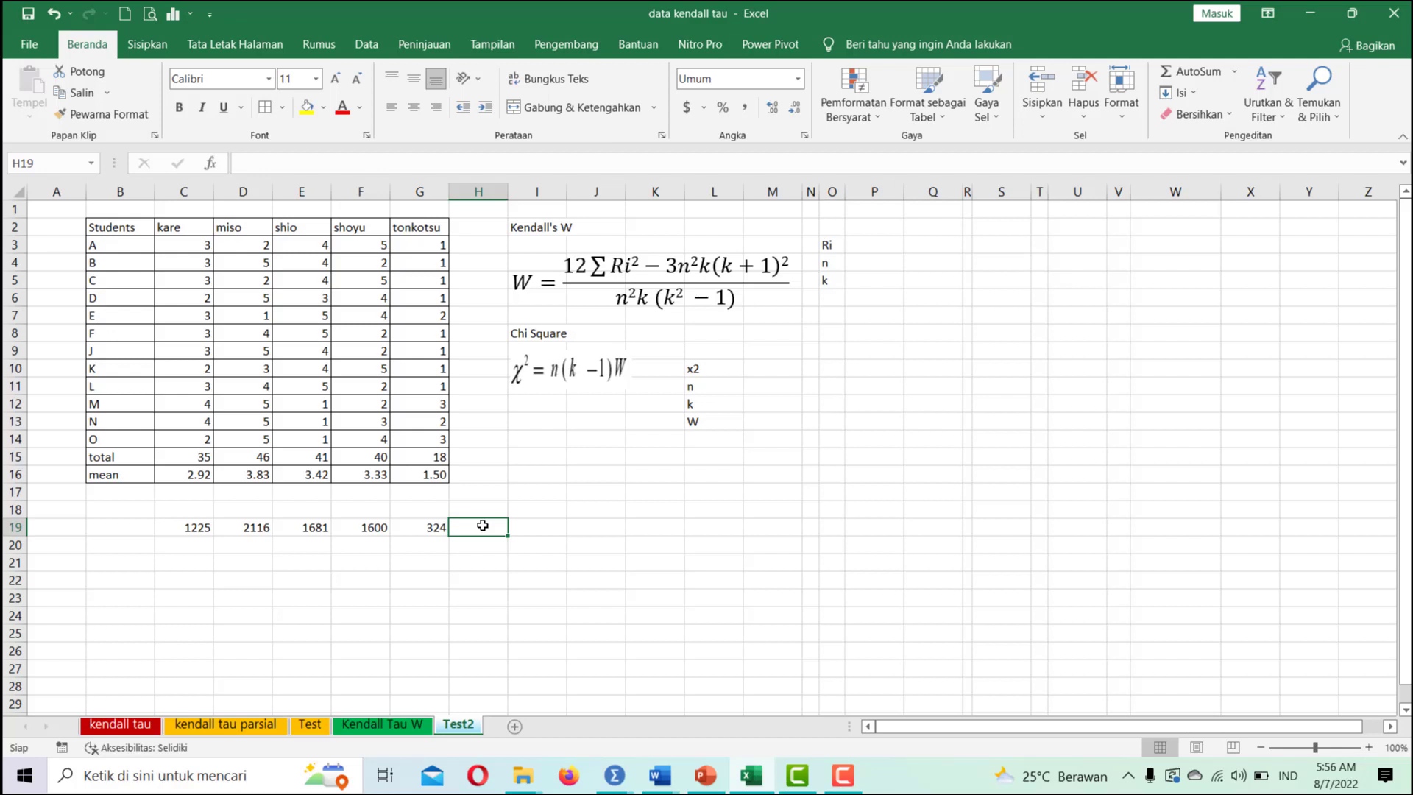
{"action": "key", "text": "alt+equal"}
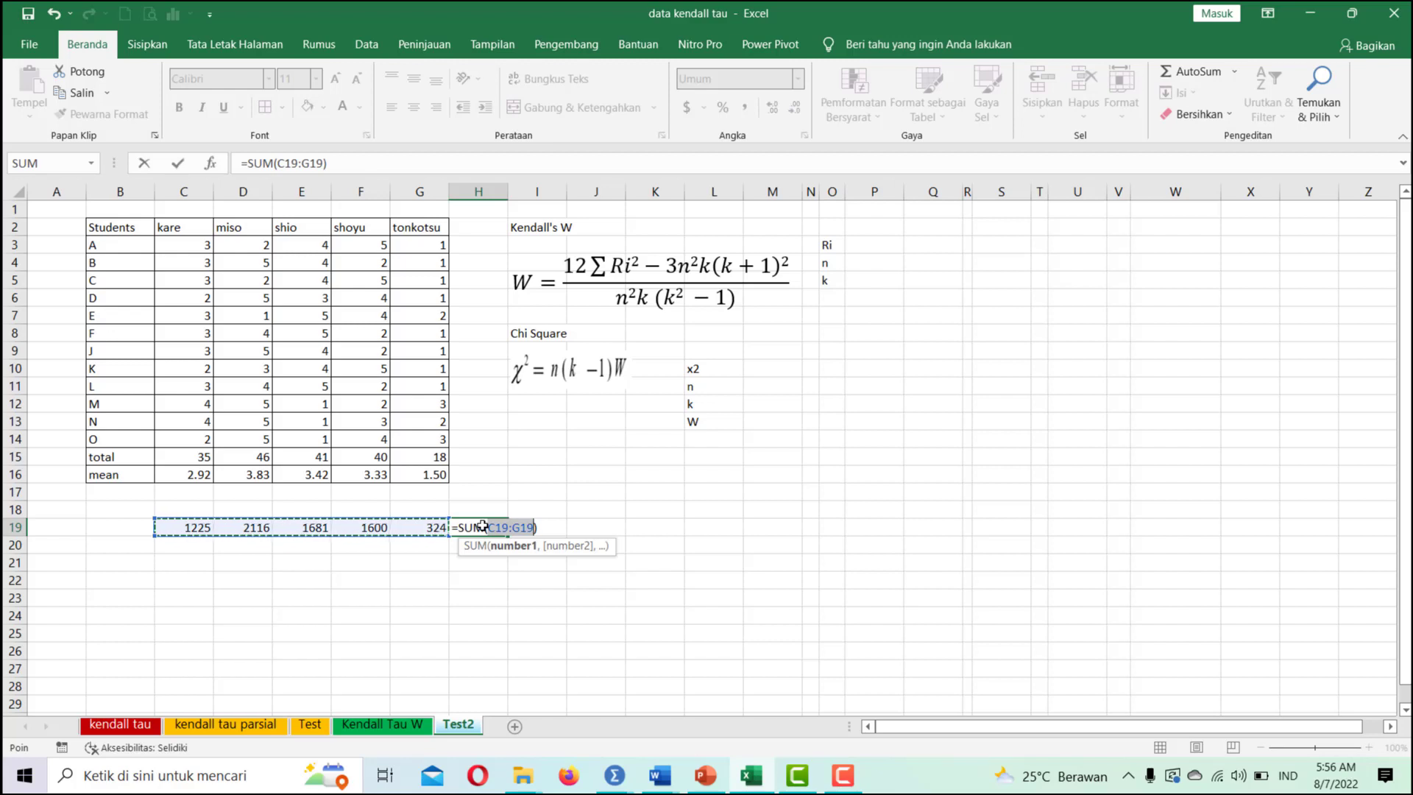
{"action": "key", "text": "Return"}
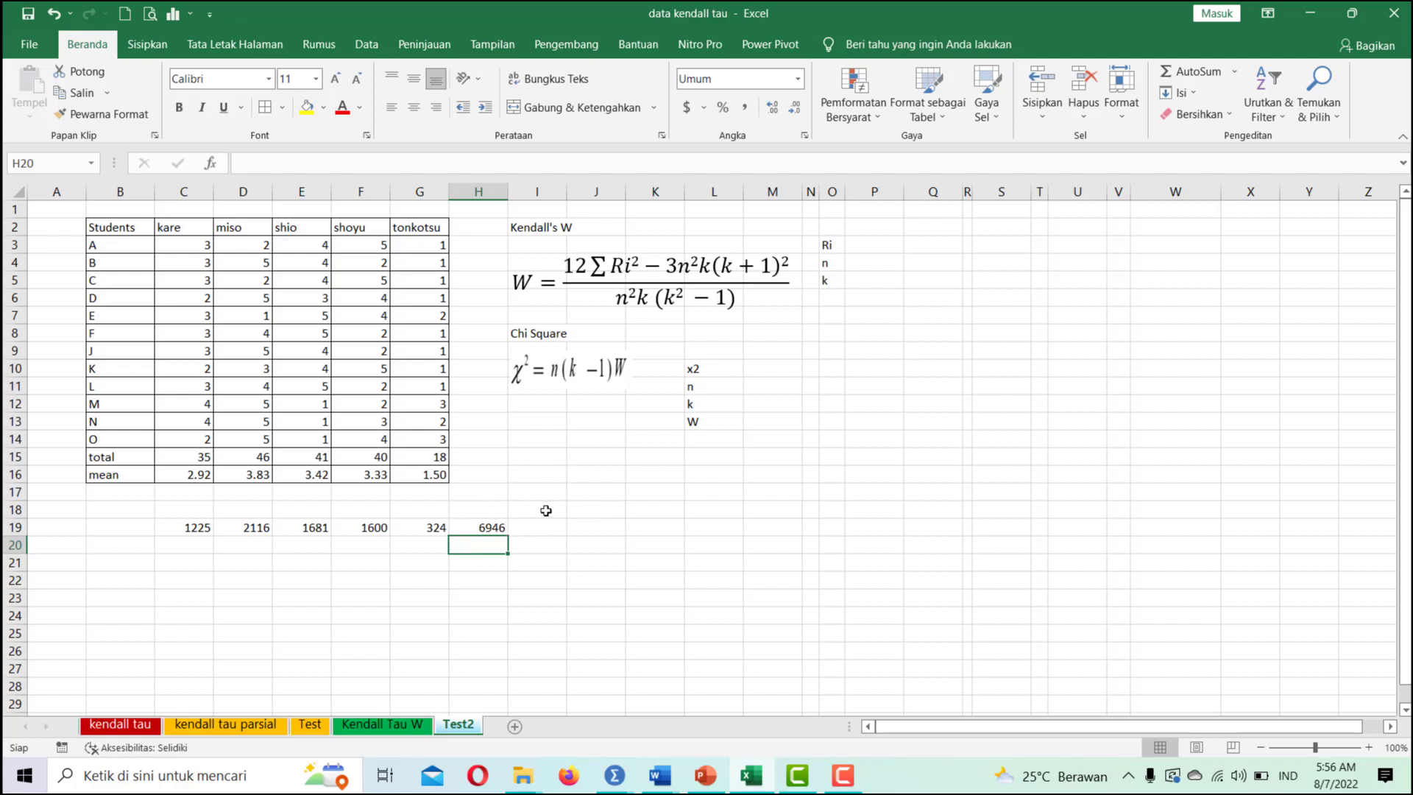
Fill in the Kendall's W inputs: Ri as a reference to H19, n as 12 and k as 5
{"action": "left_click", "coordinate": [877, 245]}
{"action": "type", "text": "="}
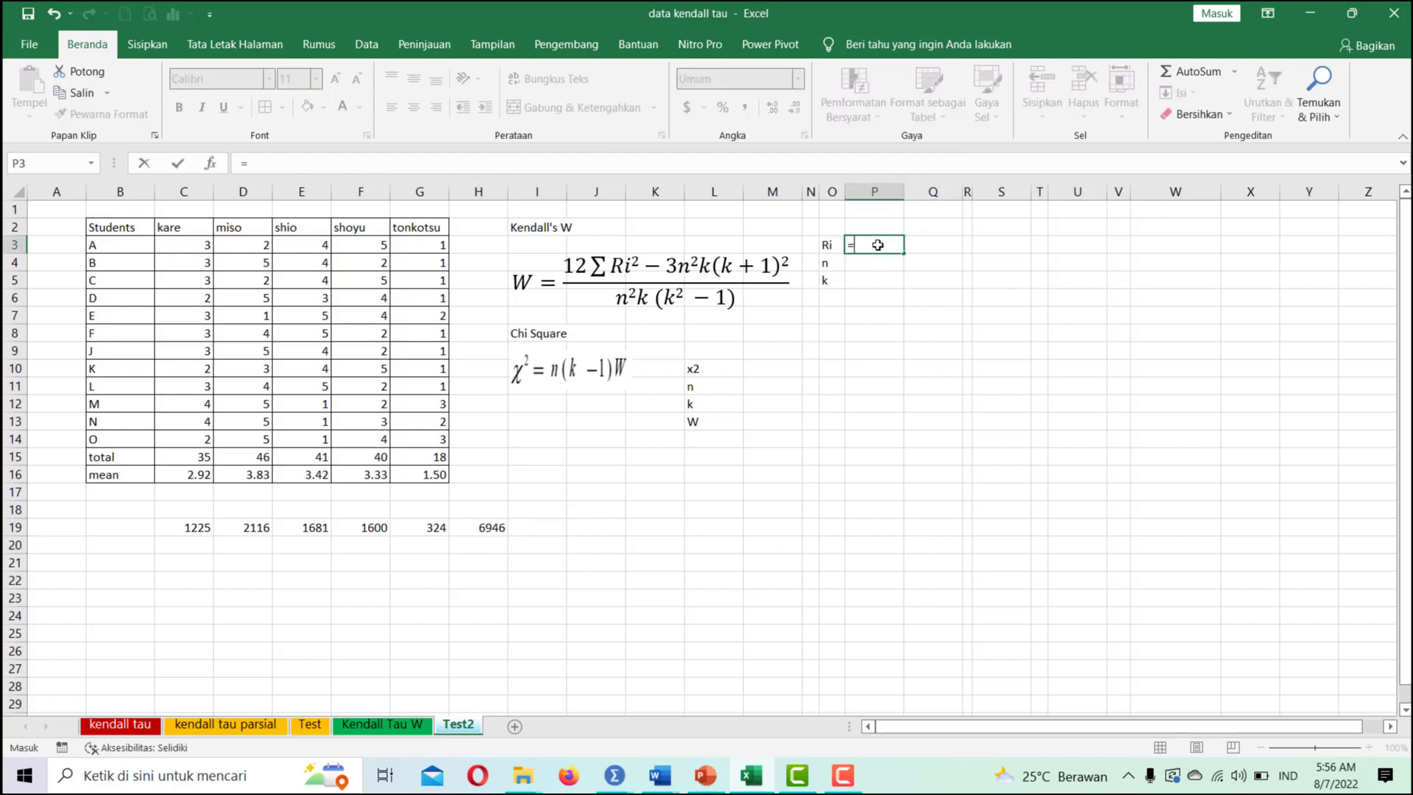
{"action": "left_click", "coordinate": [493, 523]}
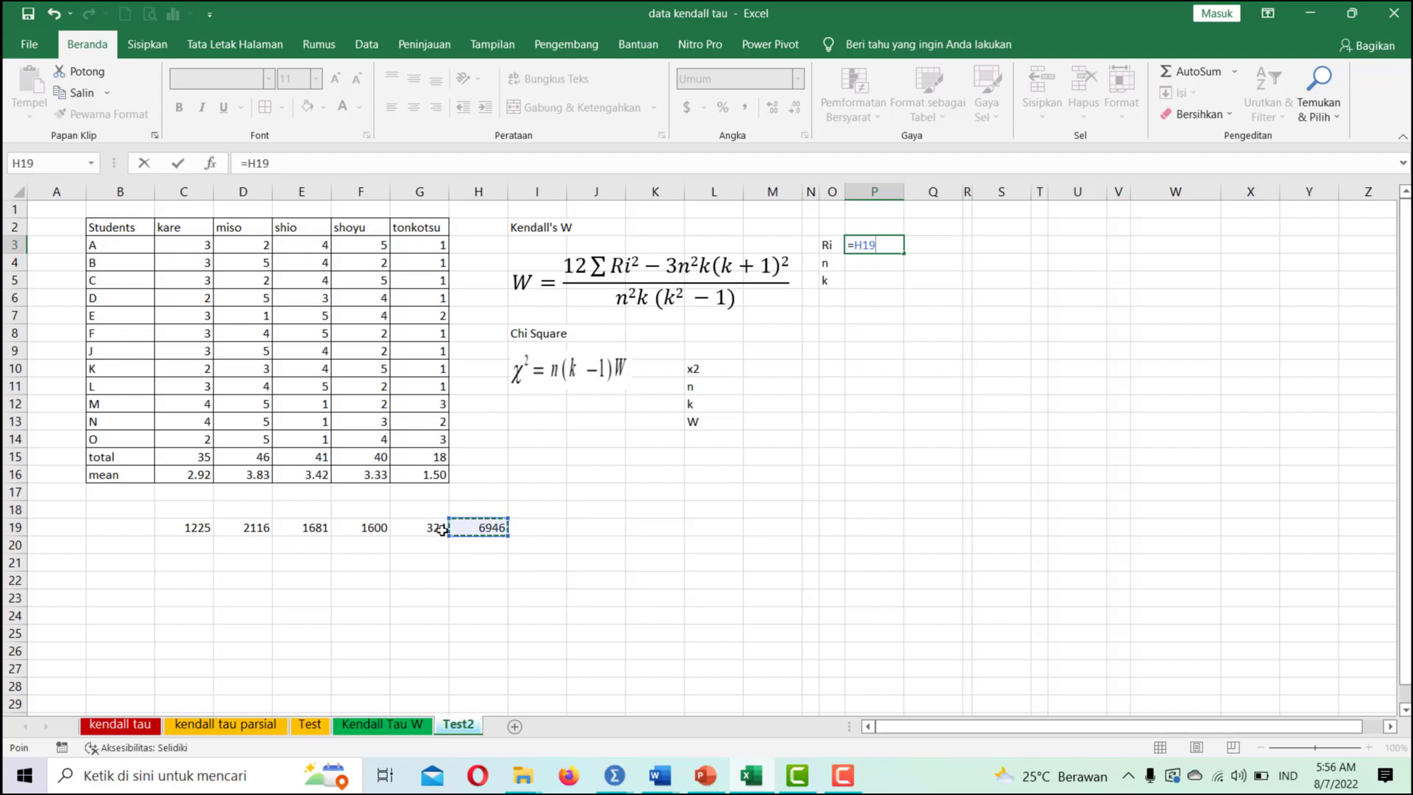
{"action": "key", "text": "Return"}
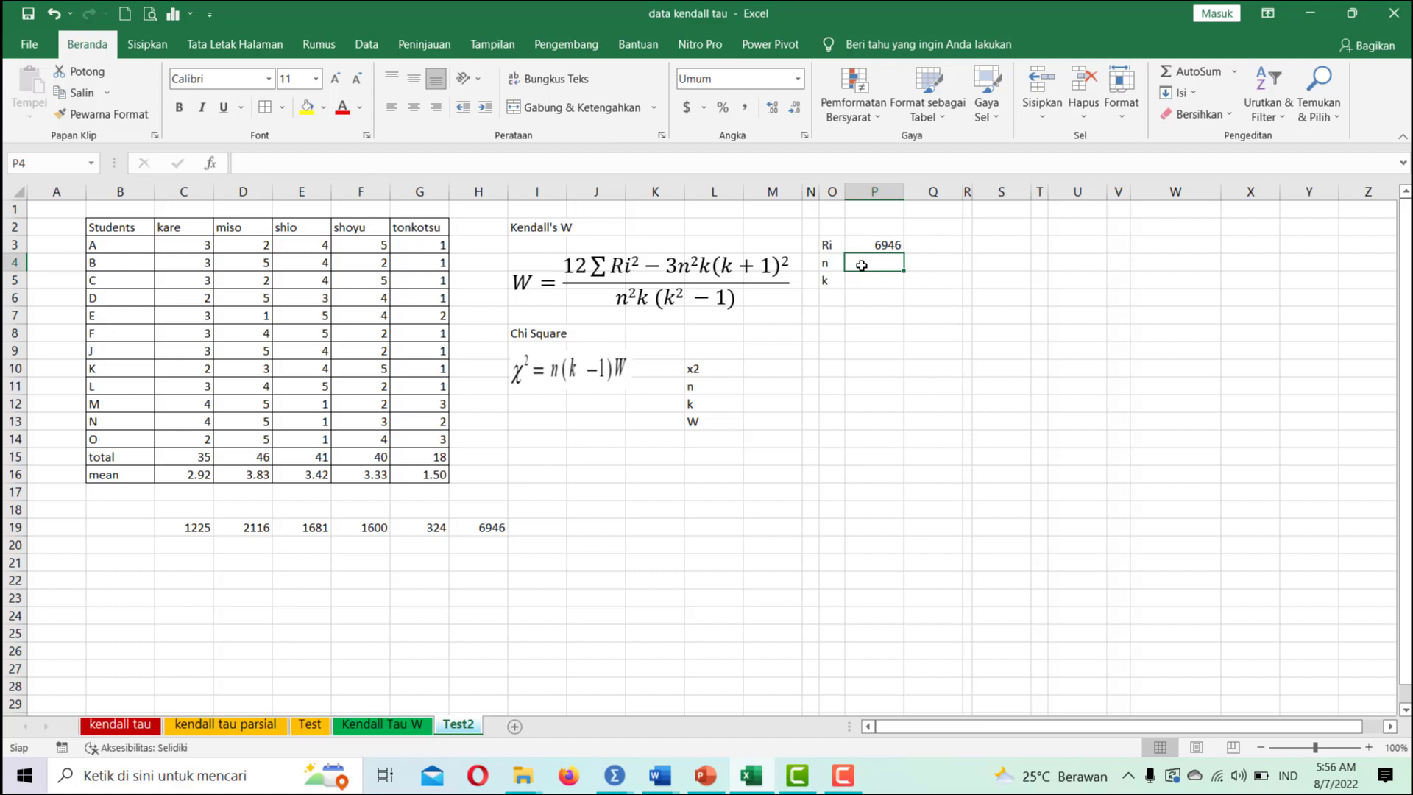
{"action": "type", "text": "12"}
{"action": "key", "text": "Return"}
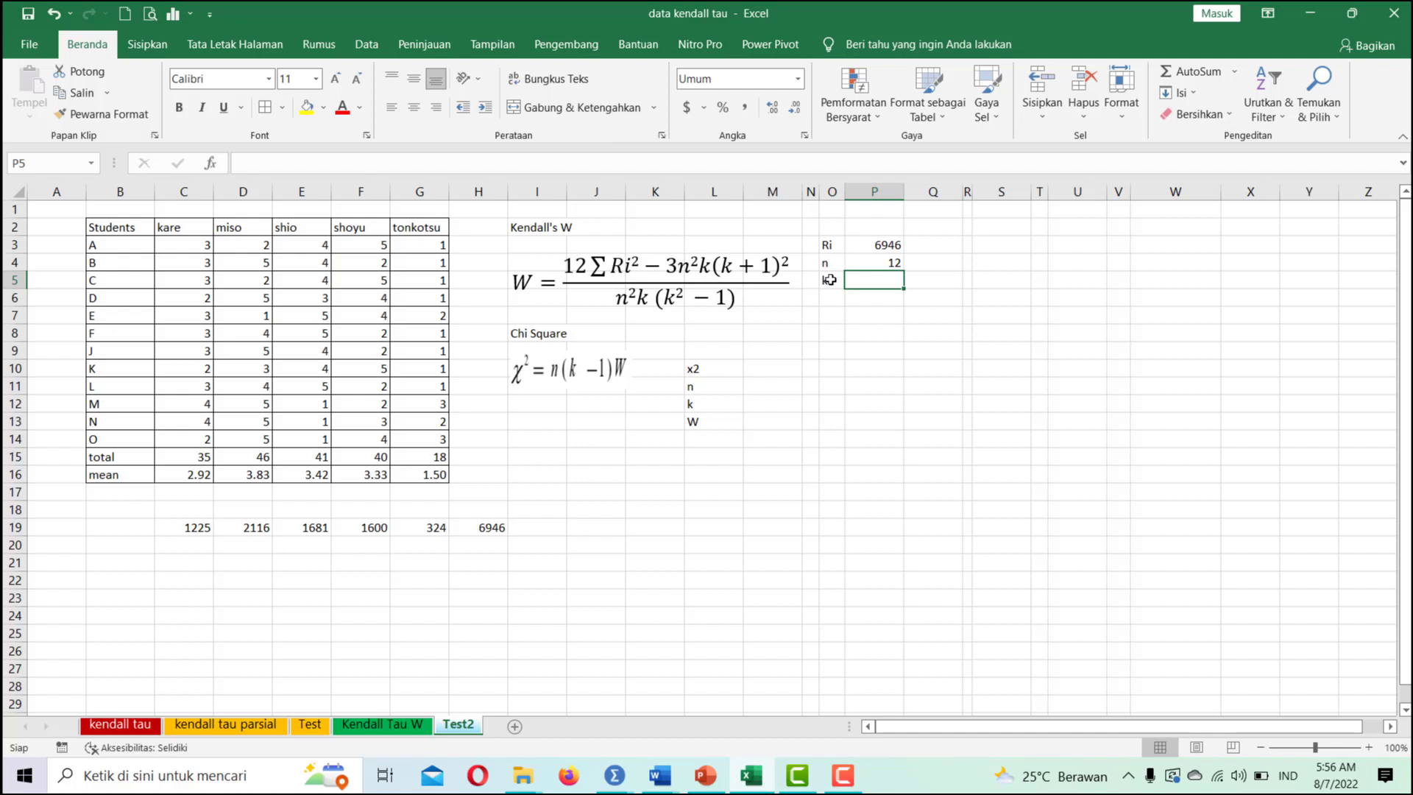
{"action": "type", "text": "5"}
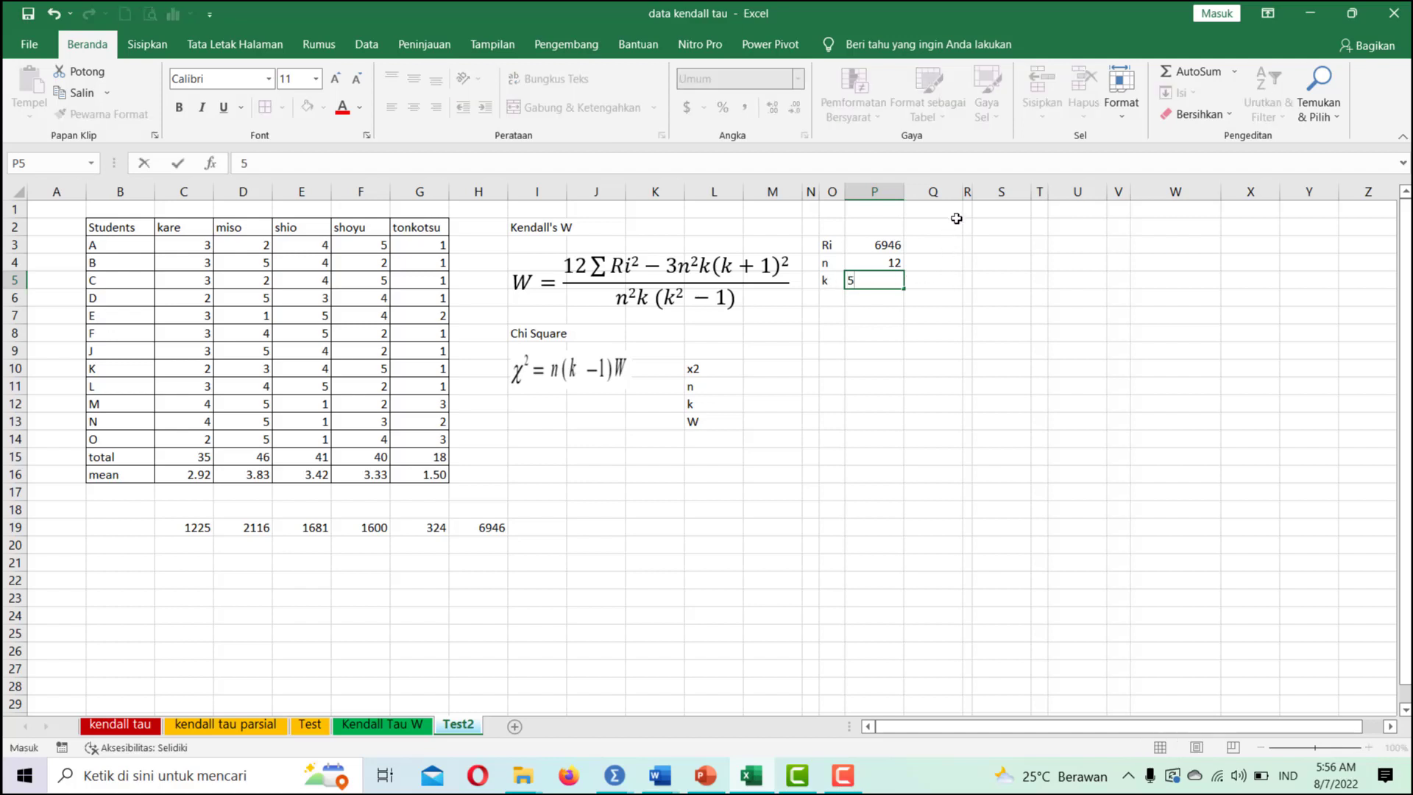
Delete the narrow column R and reduce the width of column Q to a thin spacer
{"action": "left_click", "coordinate": [968, 192]}
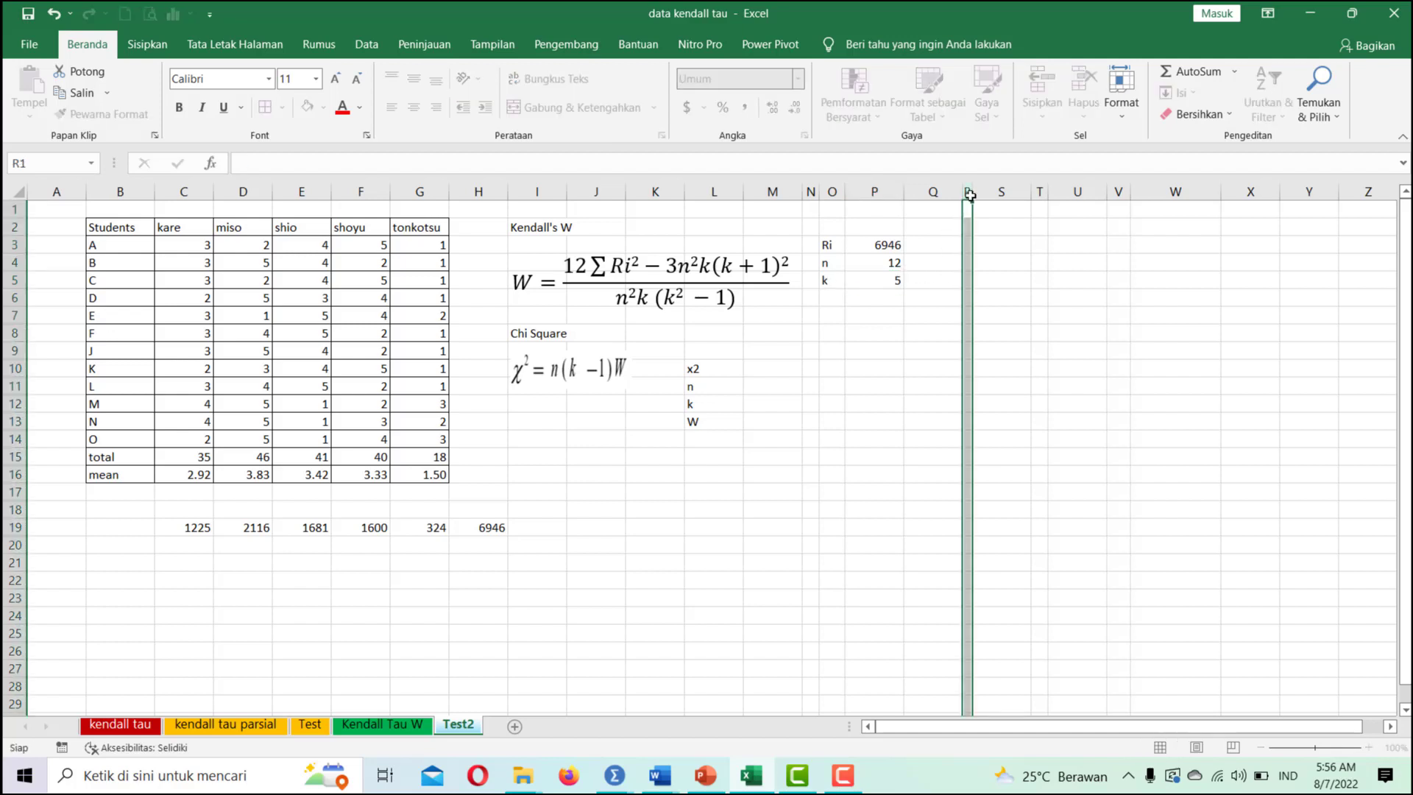
{"action": "double_click", "coordinate": [971, 193]}
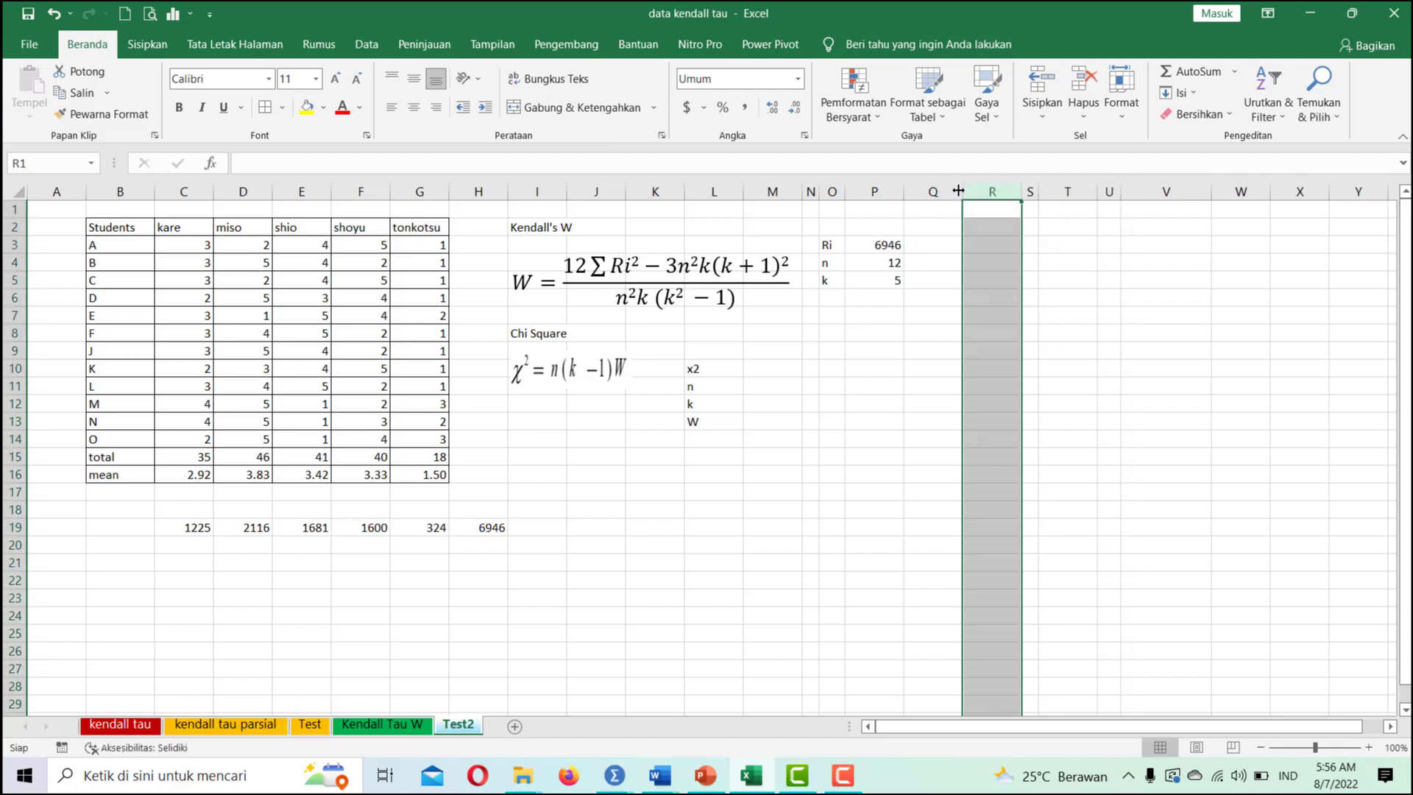
{"action": "left_click_drag", "start_coordinate": [960, 185], "coordinate": [918, 195]}
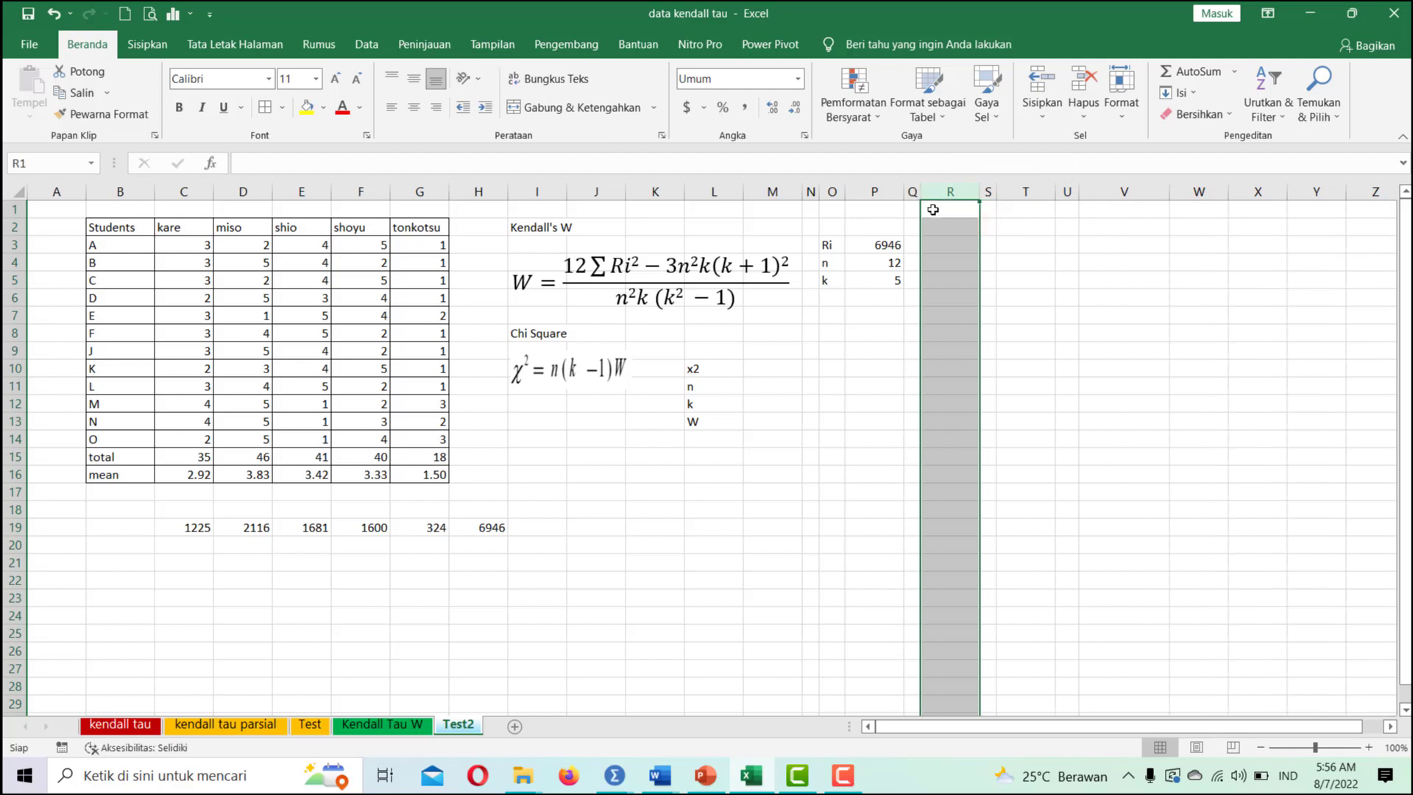
Calculate the first numerator term of Kendall's W in cell R3 as =12*P3
{"action": "left_click", "coordinate": [949, 251]}
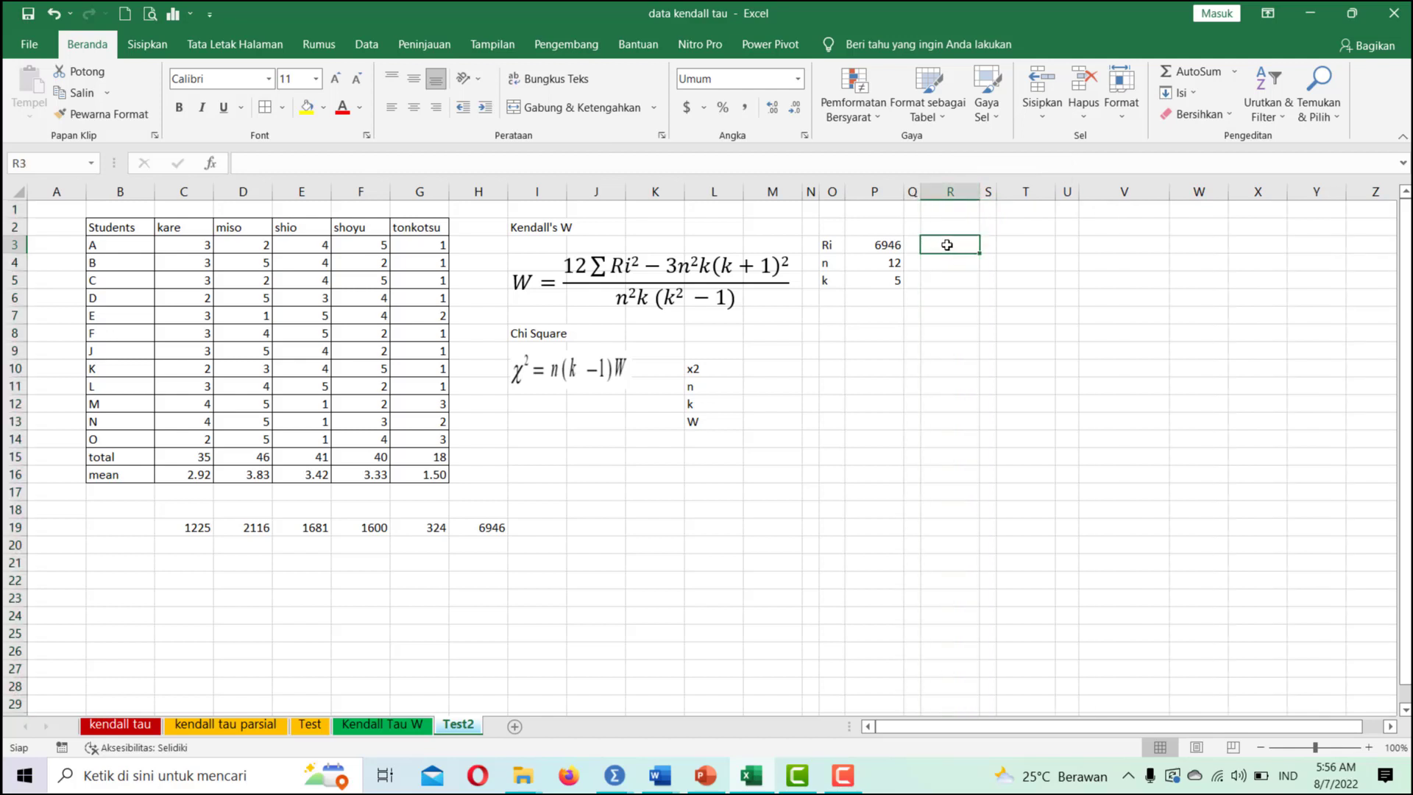
{"action": "type", "text": "="}
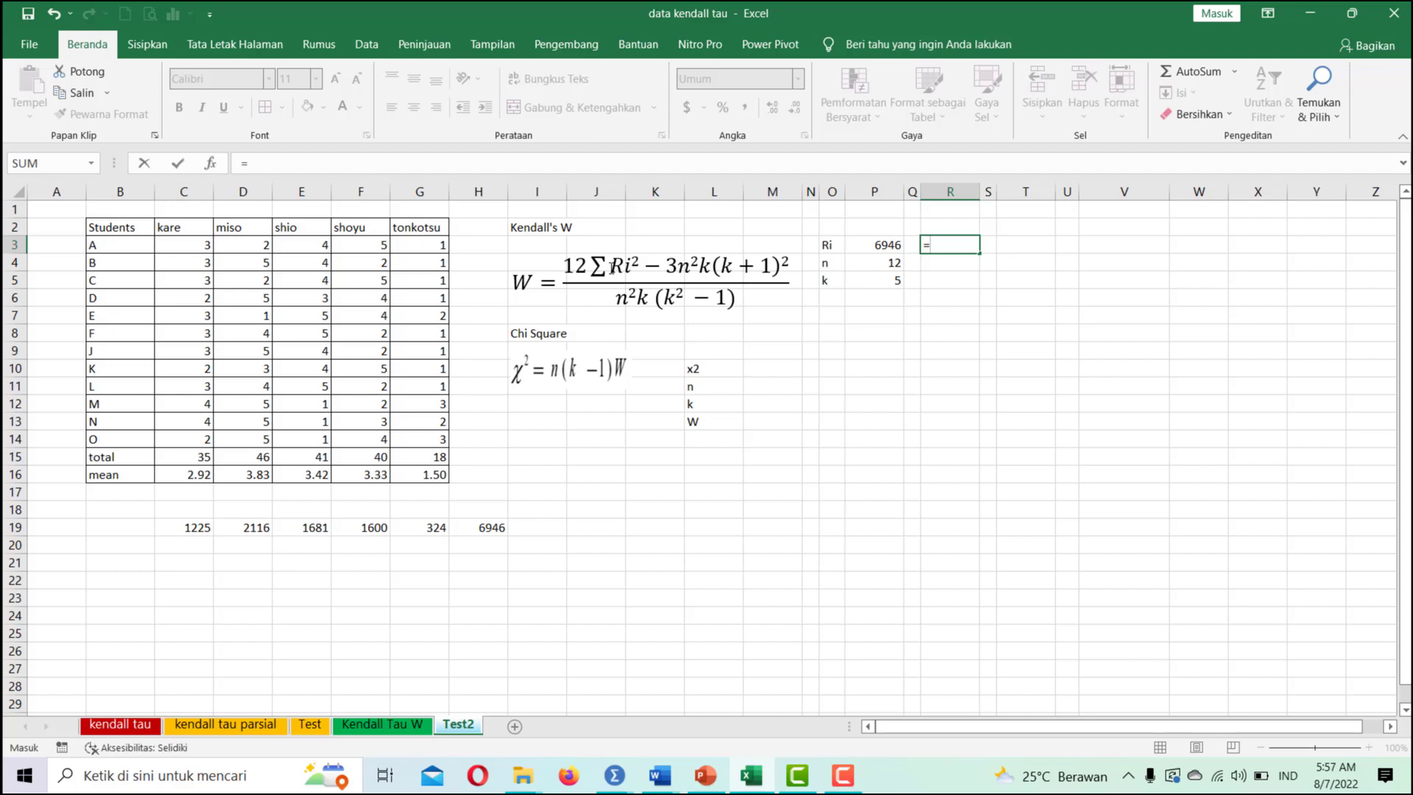
{"action": "type", "text": "12*"}
{"action": "left_click", "coordinate": [867, 246]}
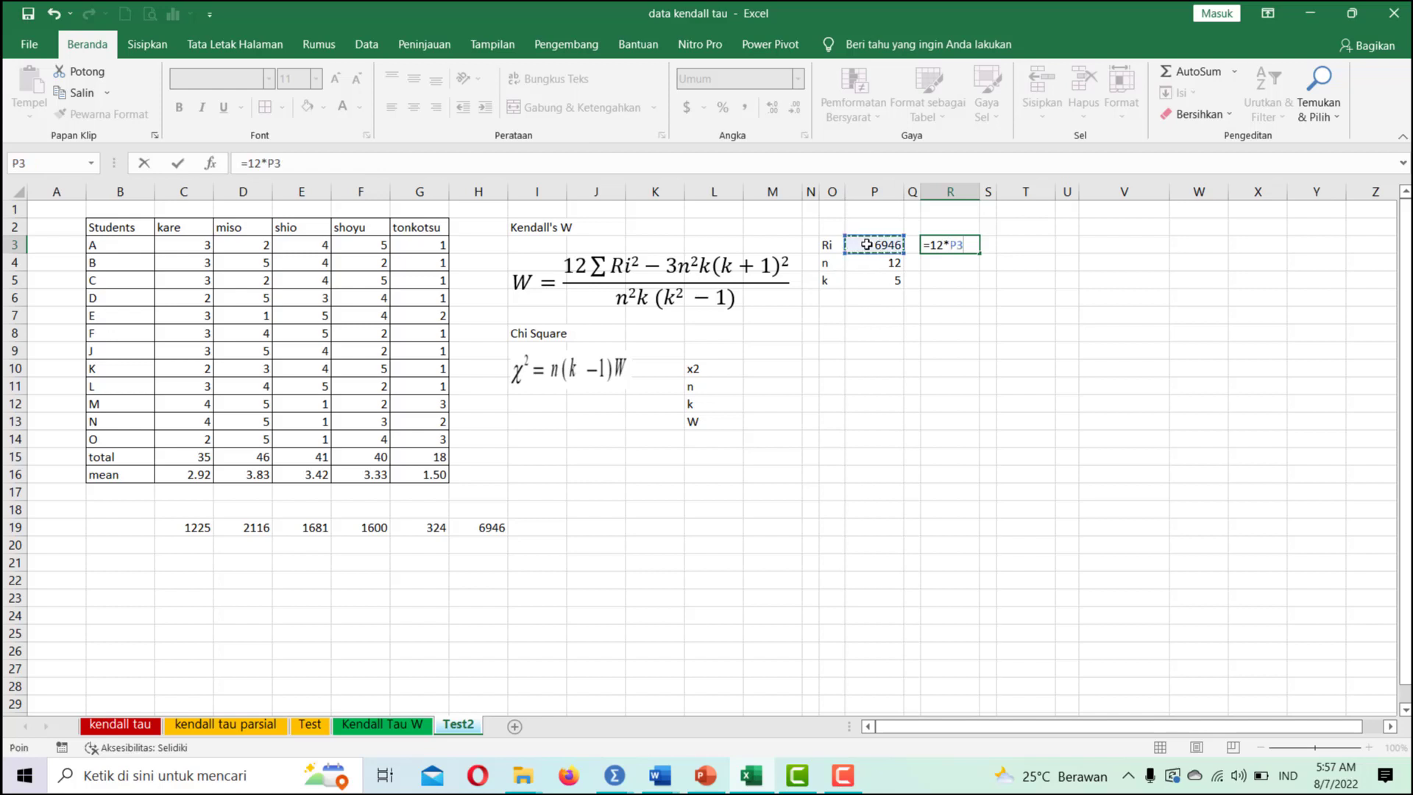
{"action": "key", "text": "Return"}
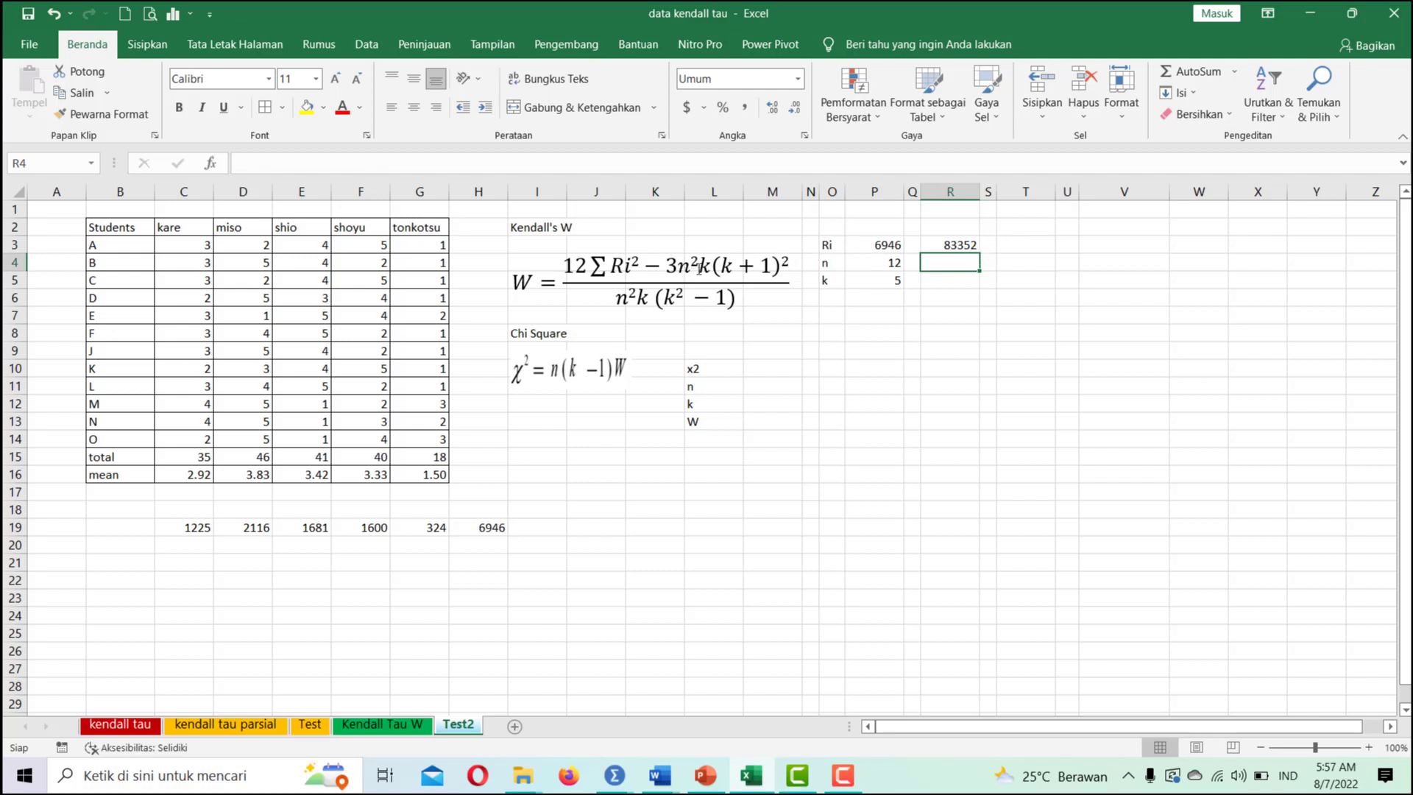
Calculate the 3n²k term of the Kendall's W numerator in cell R4 as =(3*12^2)*P5
{"action": "type", "text": "="}
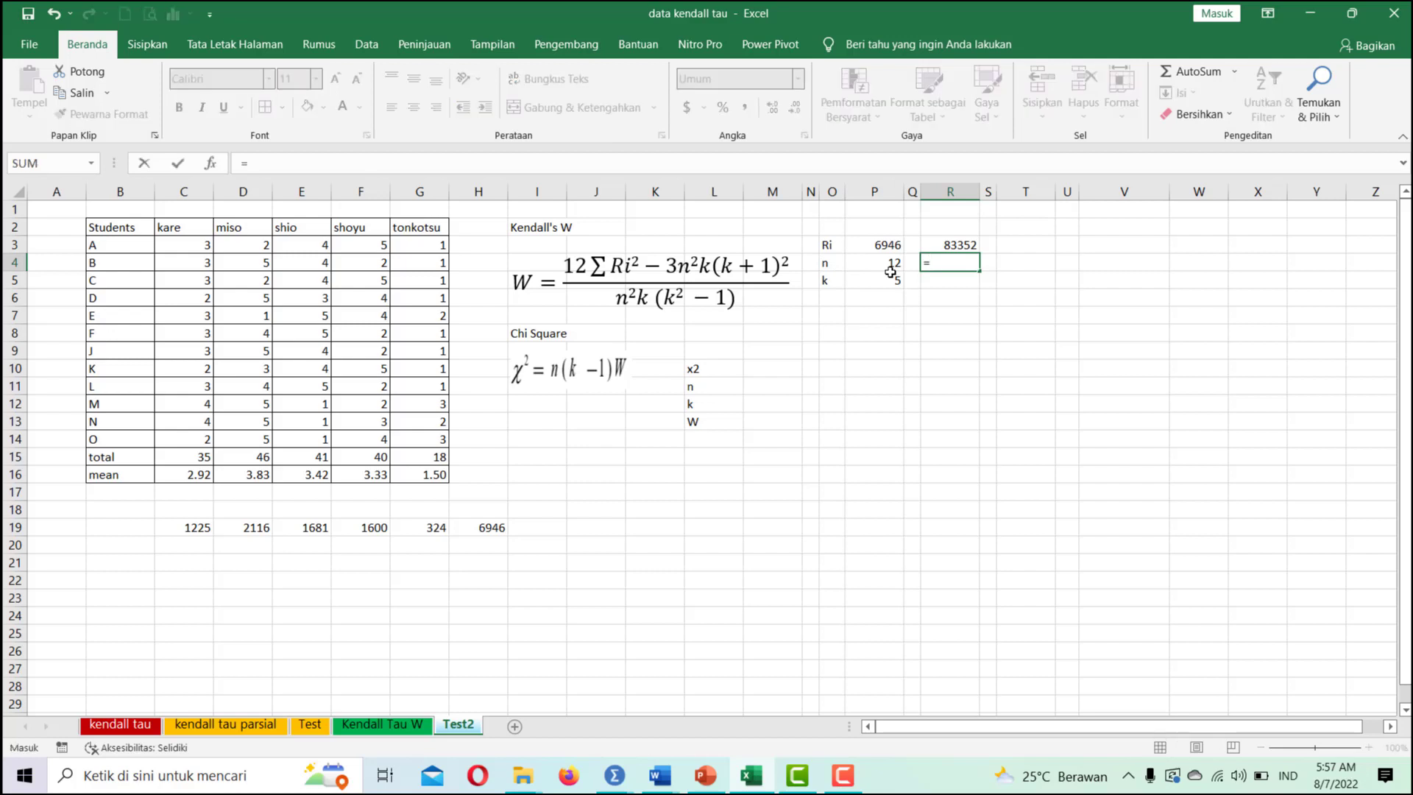
{"action": "type", "text": "3*12^2"}
{"action": "left_click", "coordinate": [932, 262]}
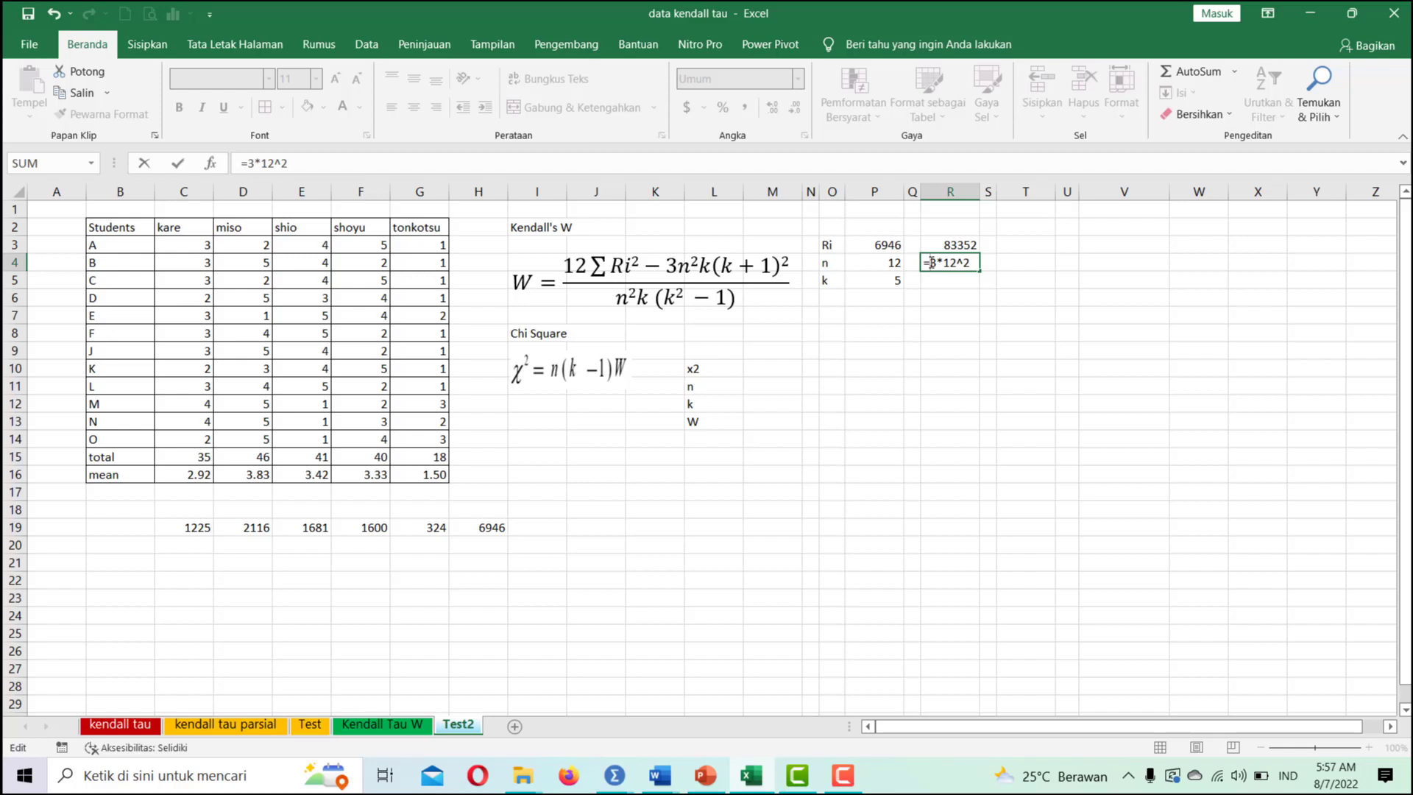
{"action": "type", "text": "("}
{"action": "left_click", "coordinate": [951, 262]}
{"action": "type", "text": "("}
{"action": "key", "text": "BackSpace"}
{"action": "type", "text": "*"}
{"action": "left_click", "coordinate": [882, 281]}
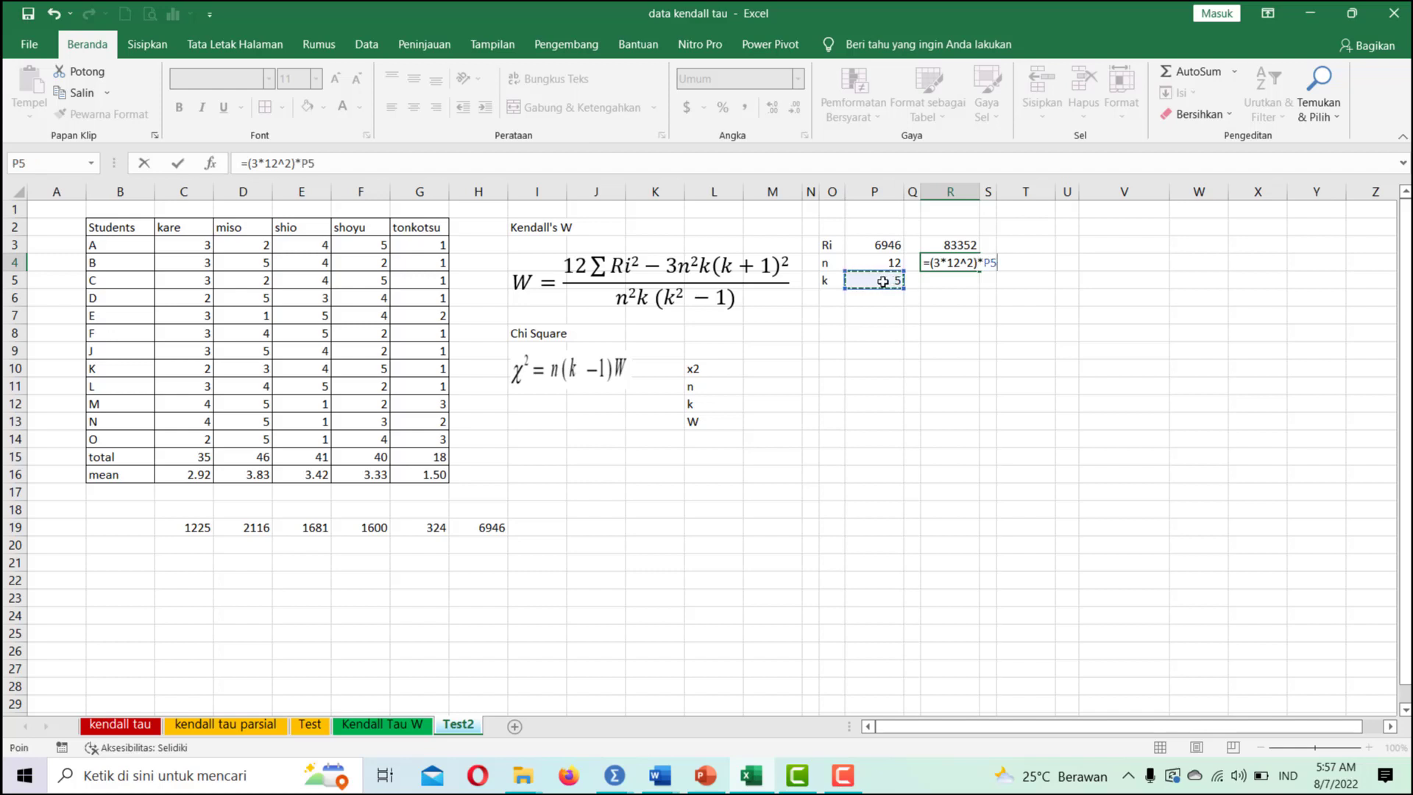
{"action": "key", "text": "Return"}
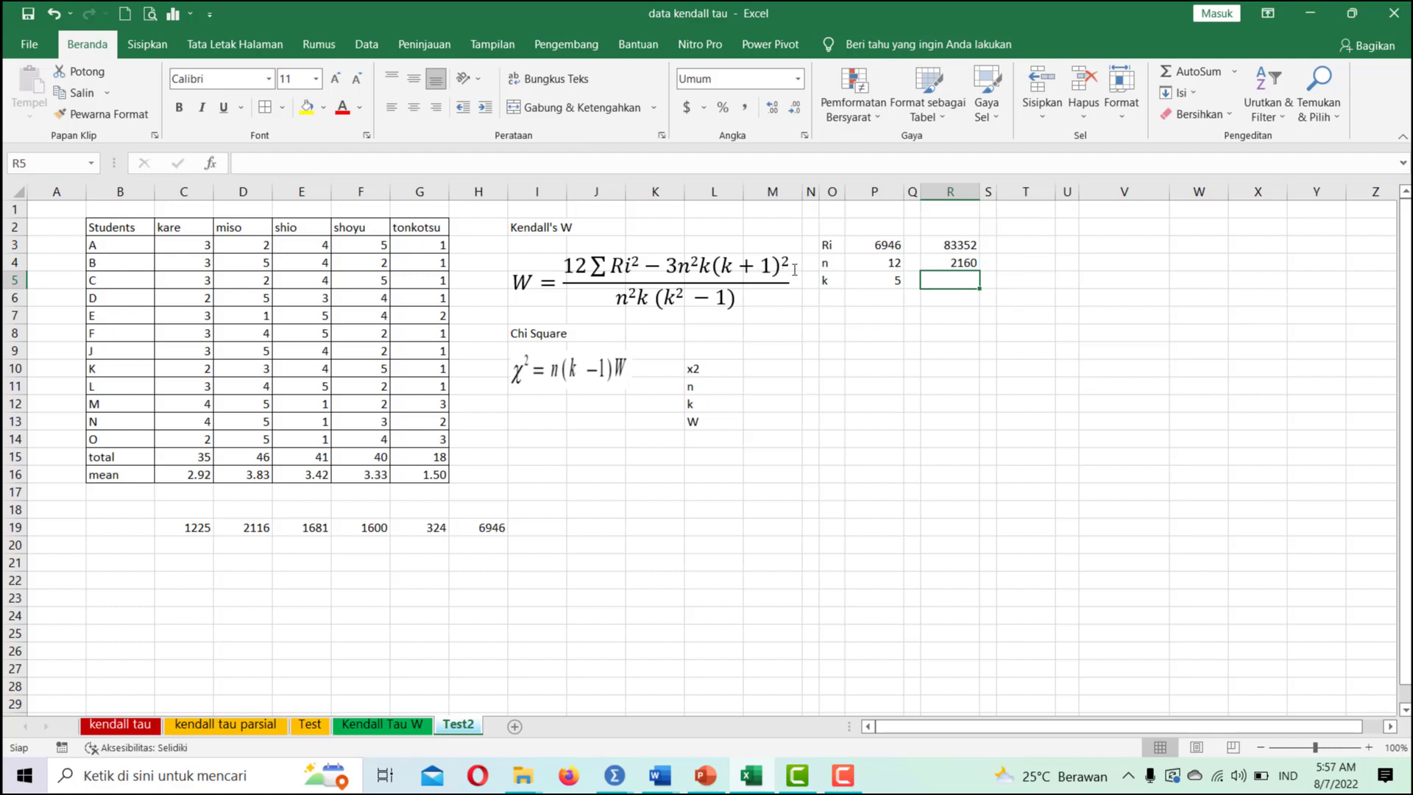
Calculate the (k+1)² term of the Kendall's W numerator in cell R5 as =(P5+1)^2
{"action": "type", "text": "="}
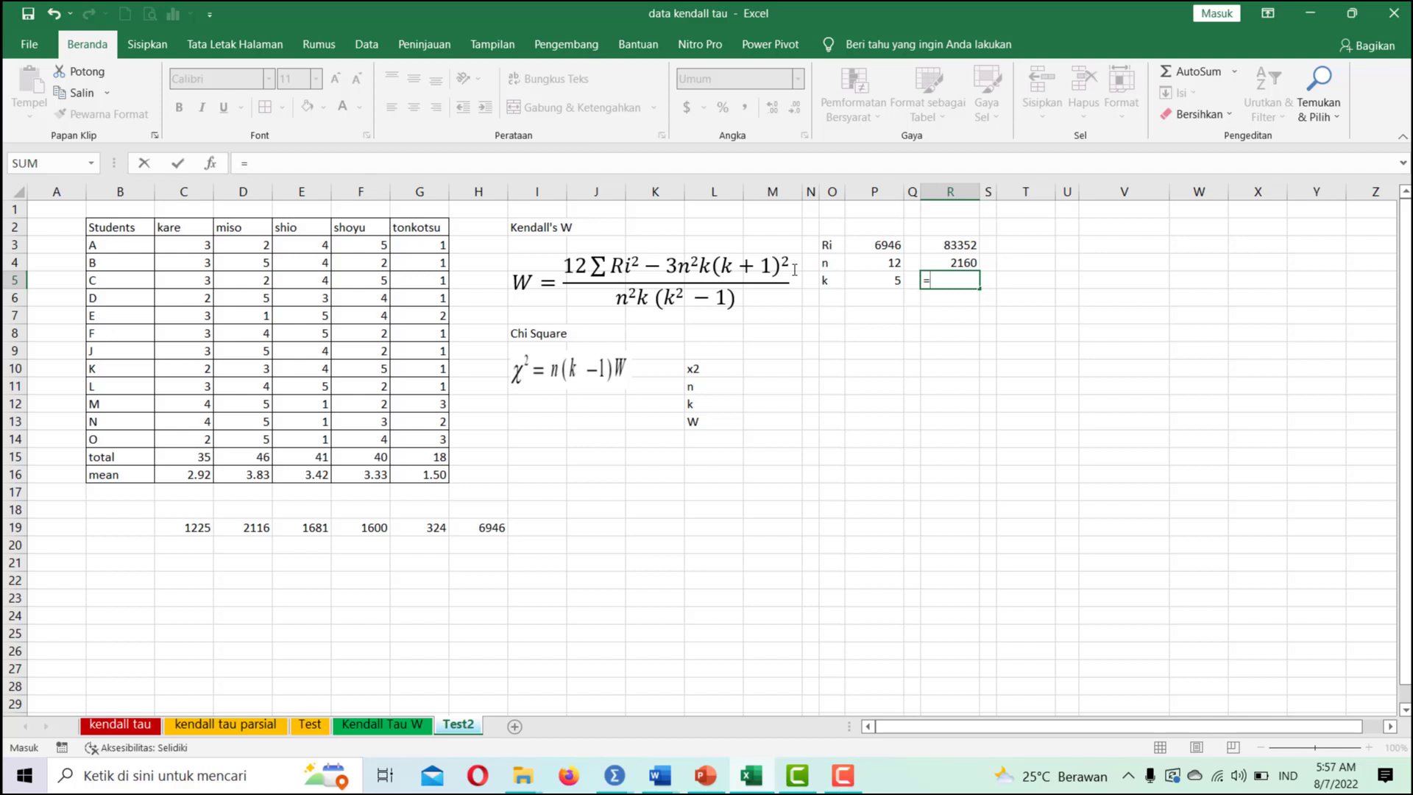
{"action": "type", "text": "("}
{"action": "left_click", "coordinate": [855, 280]}
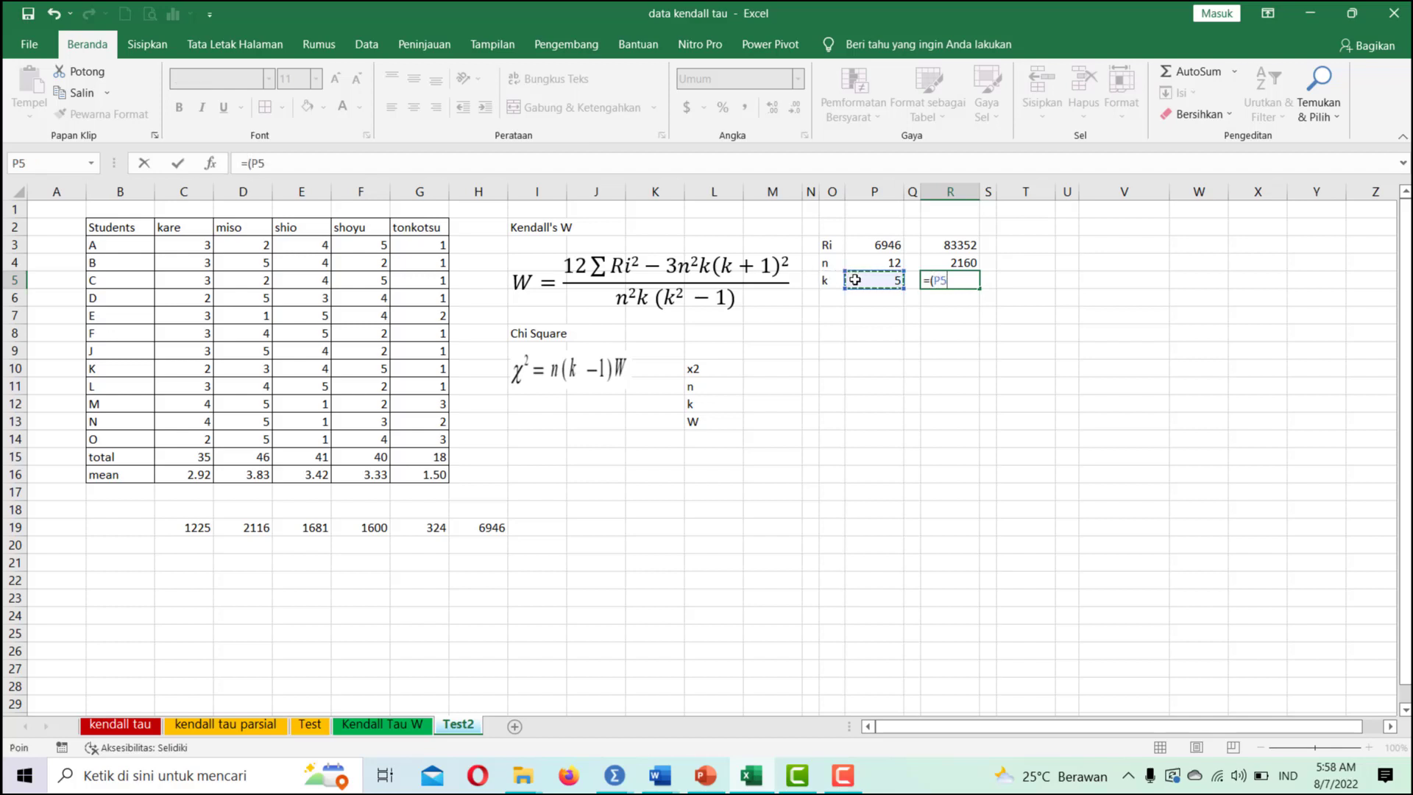
{"action": "type", "text": "+1)^2"}
{"action": "key", "text": "Return"}
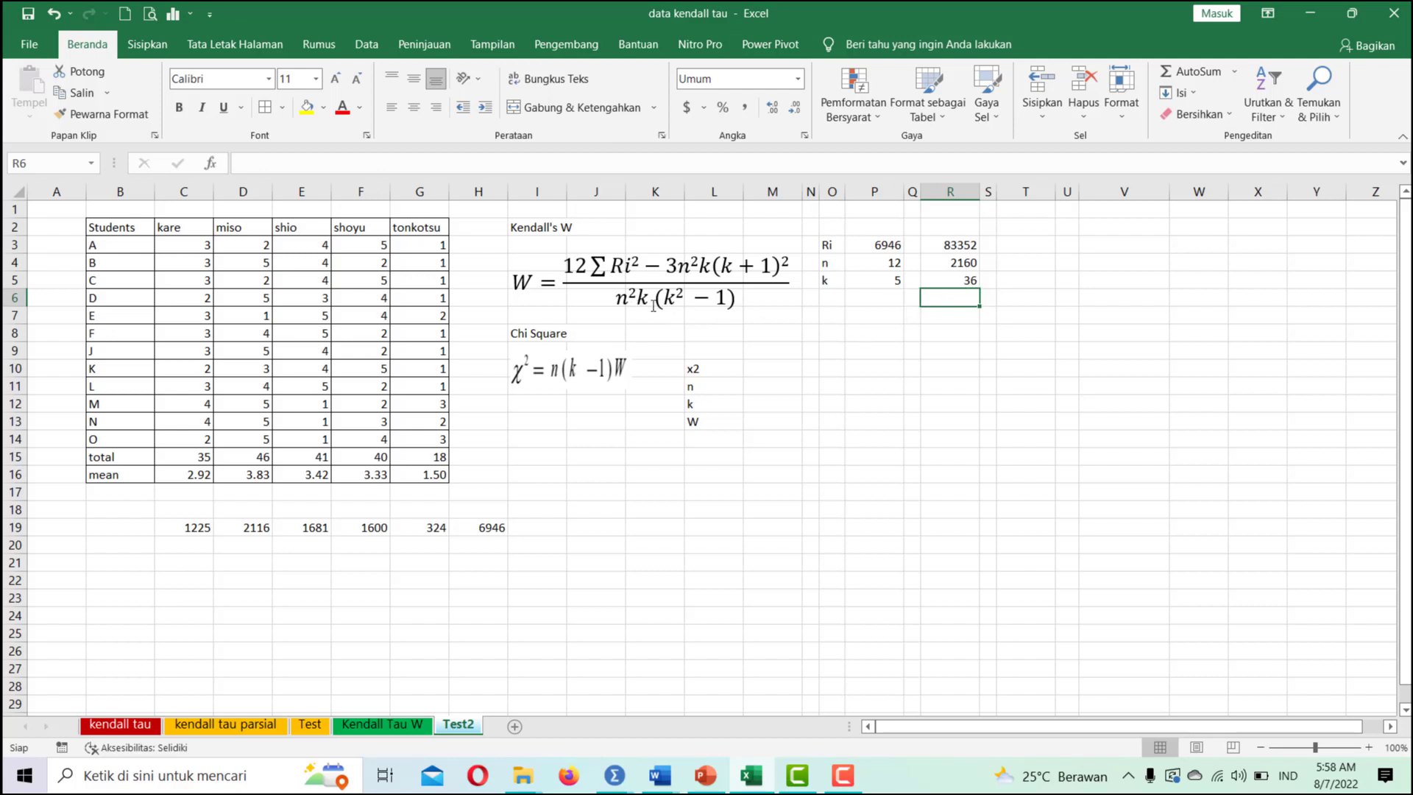
Insert a column before the narrow column N, then narrow the new column and widen column O for labels
{"action": "left_click", "coordinate": [813, 191]}
{"action": "left_click_drag", "start_coordinate": [819, 191], "coordinate": [859, 192]}
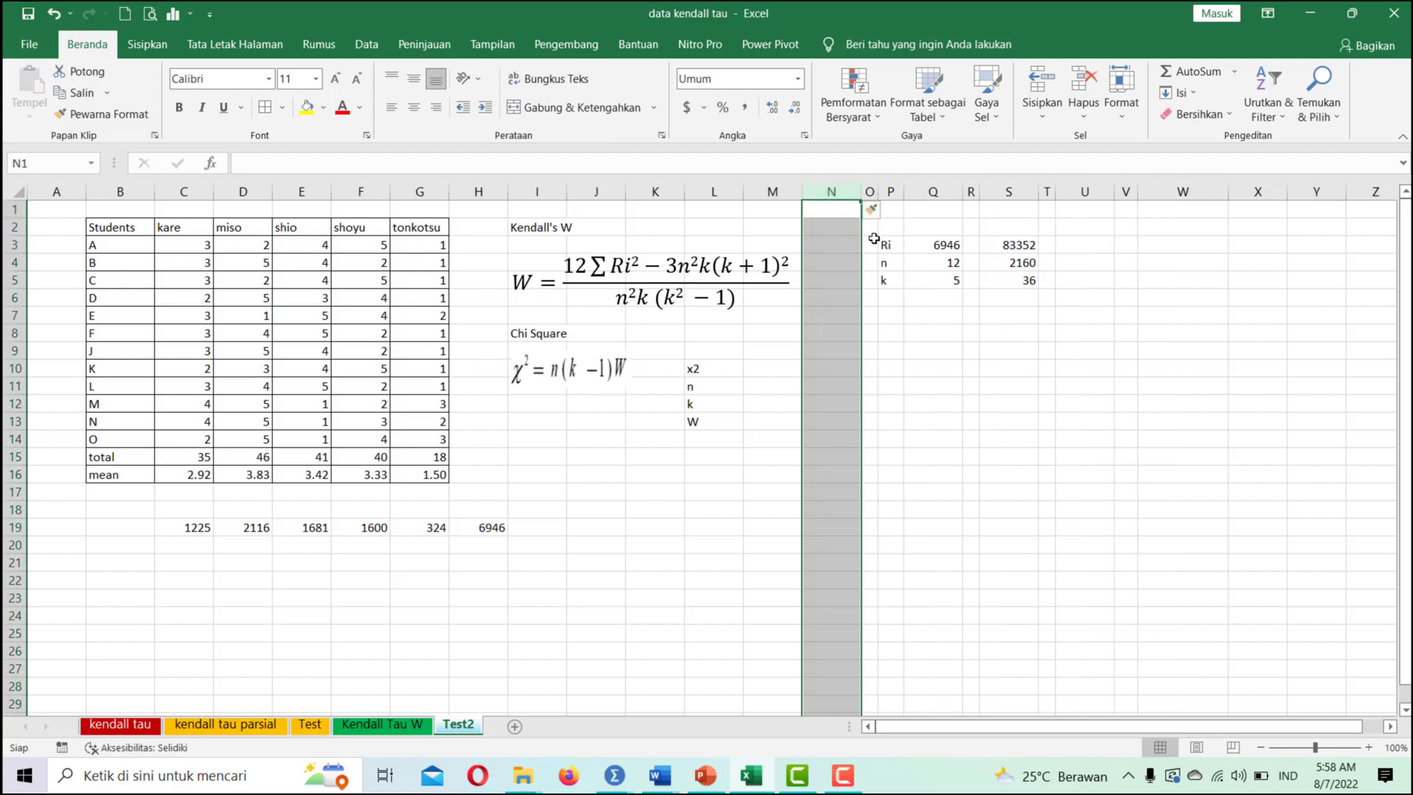
{"action": "mouse_move", "coordinate": [860, 191]}
{"action": "left_mouse_down"}
{"action": "mouse_move", "coordinate": [828, 191]}
{"action": "mouse_move", "coordinate": [876, 191]}
{"action": "left_mouse_up"}
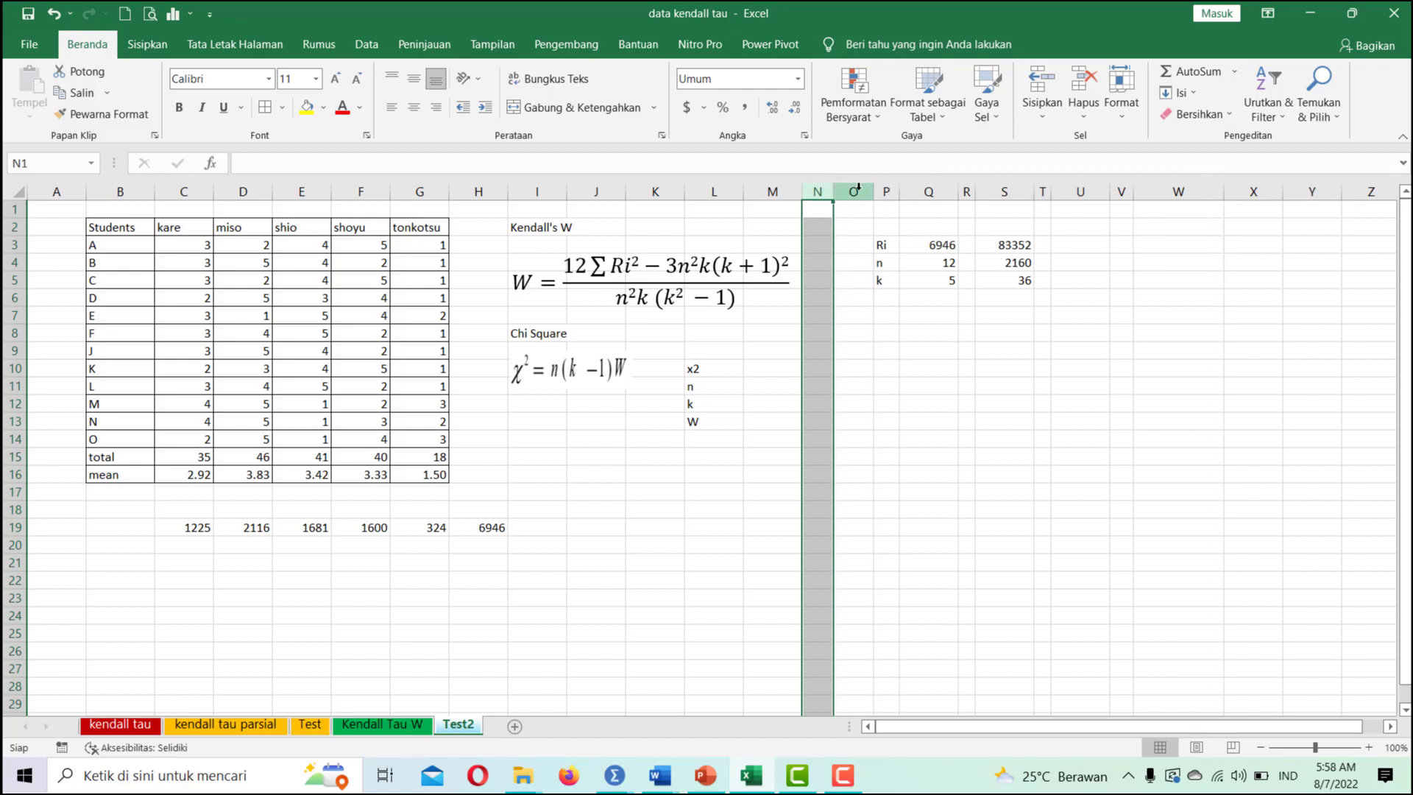
Label the numerator block I in cell O3 and the denominator block II in cell O7
{"action": "left_click", "coordinate": [866, 250]}
{"action": "type", "text": "I"}
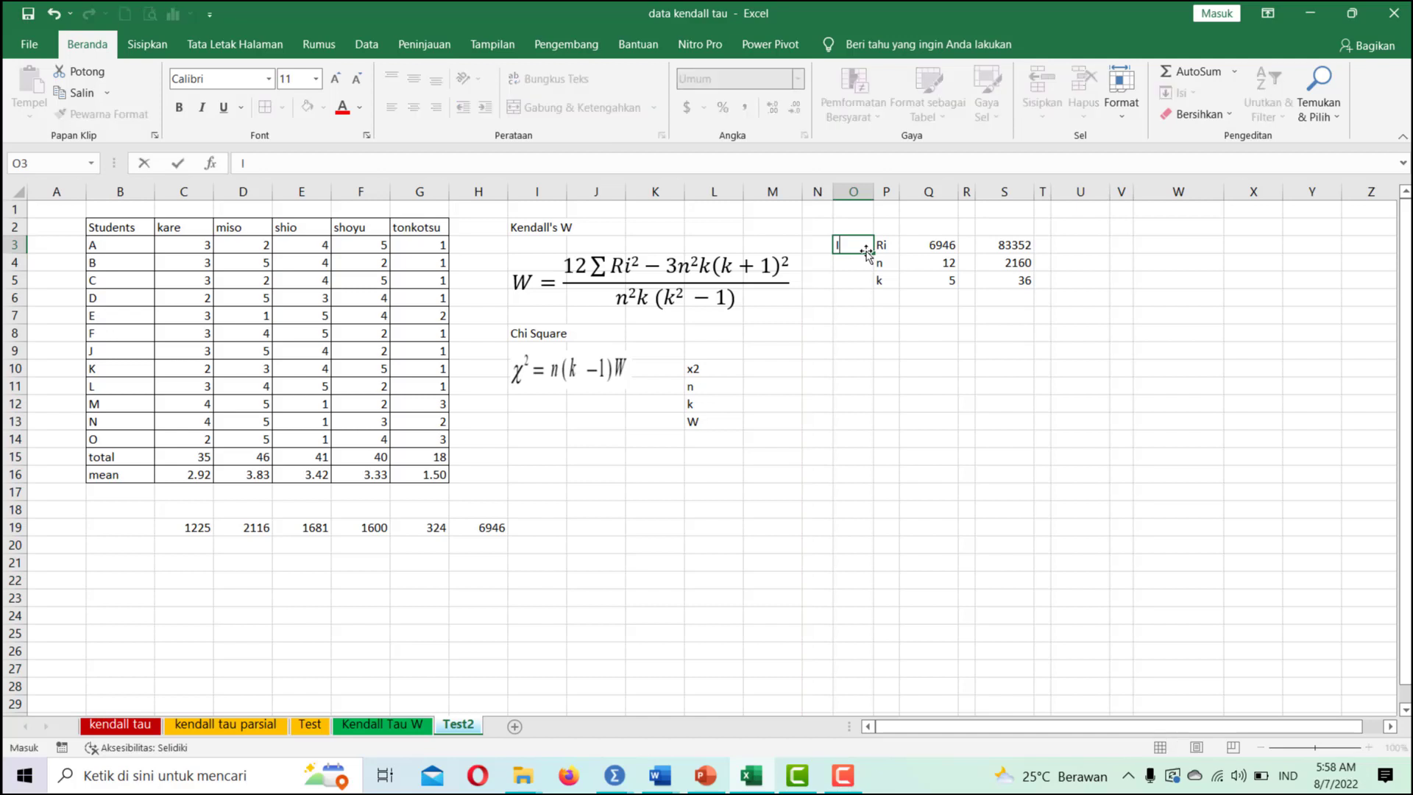
{"action": "left_click", "coordinate": [846, 310]}
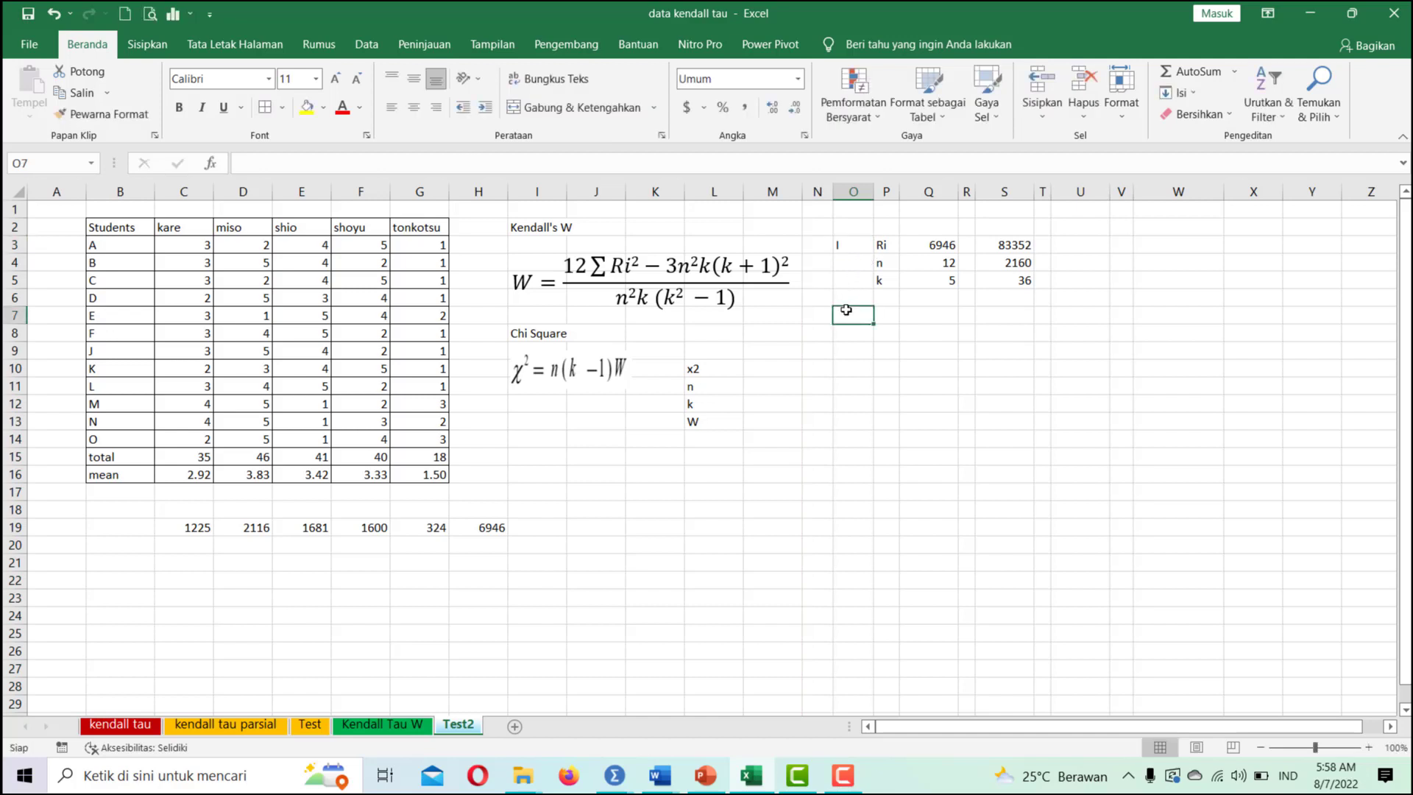
{"action": "type", "text": "II"}
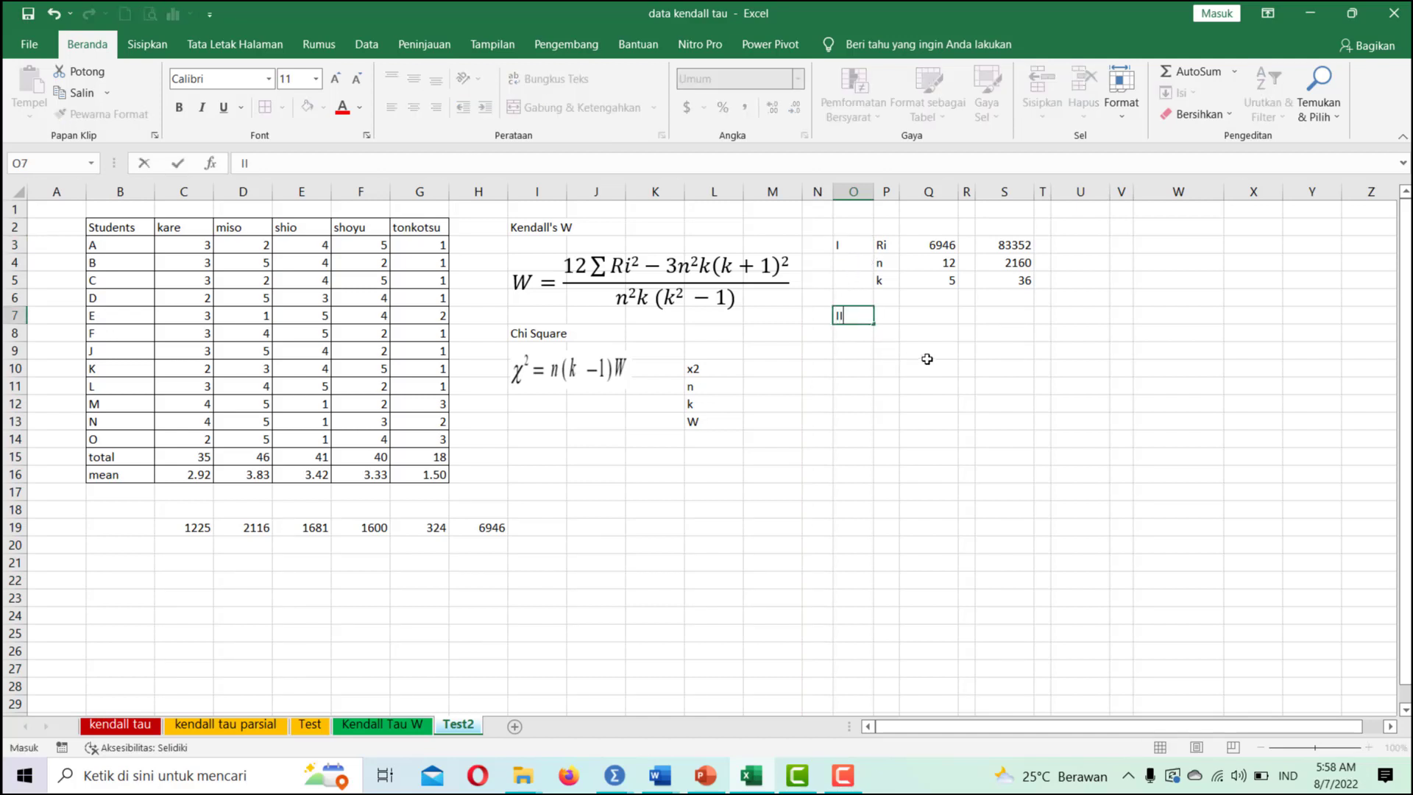
{"action": "left_click", "coordinate": [945, 345]}
Add the denominator input labels n2 in cell P8 and k in cell P9
{"action": "left_click", "coordinate": [889, 328]}
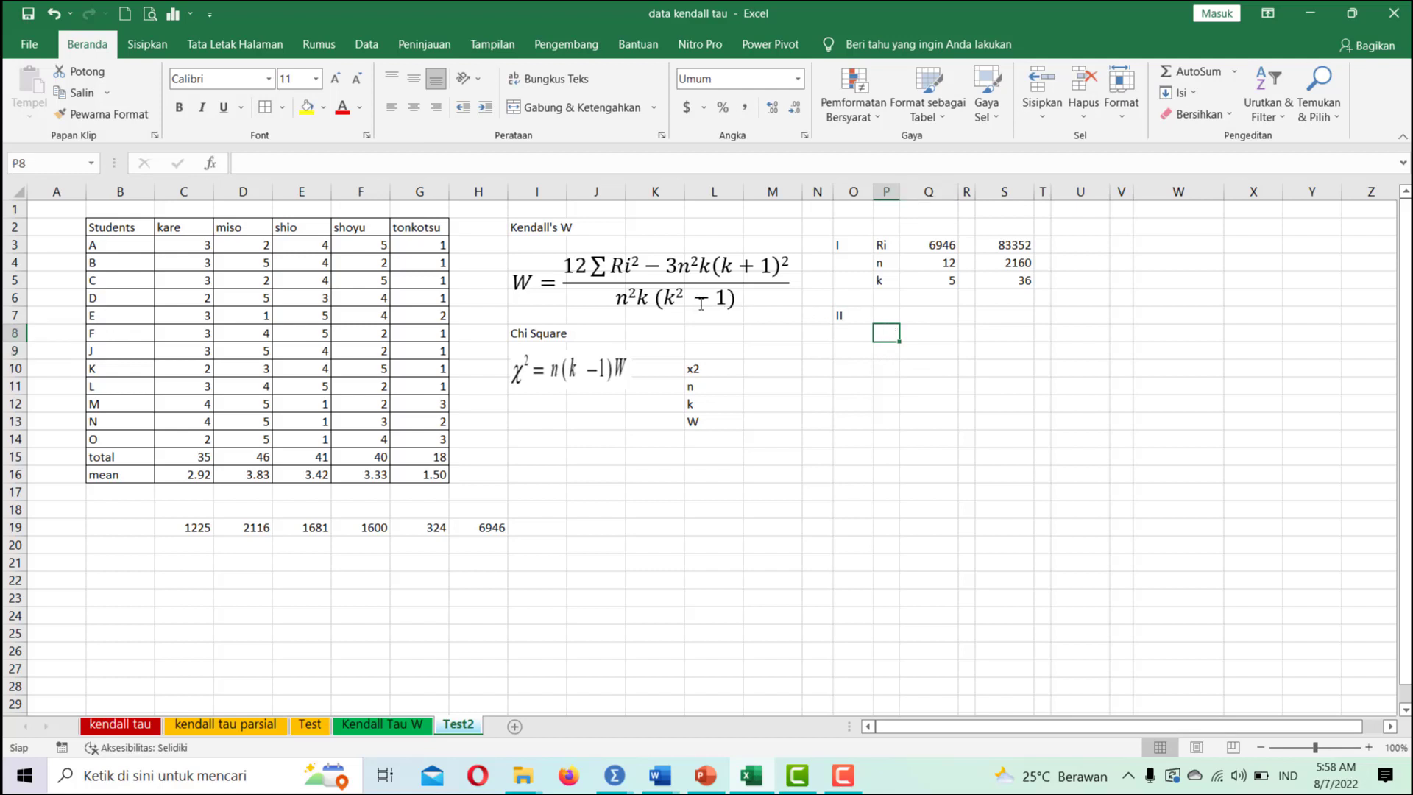
{"action": "type", "text": "n2"}
{"action": "key", "text": "Return"}
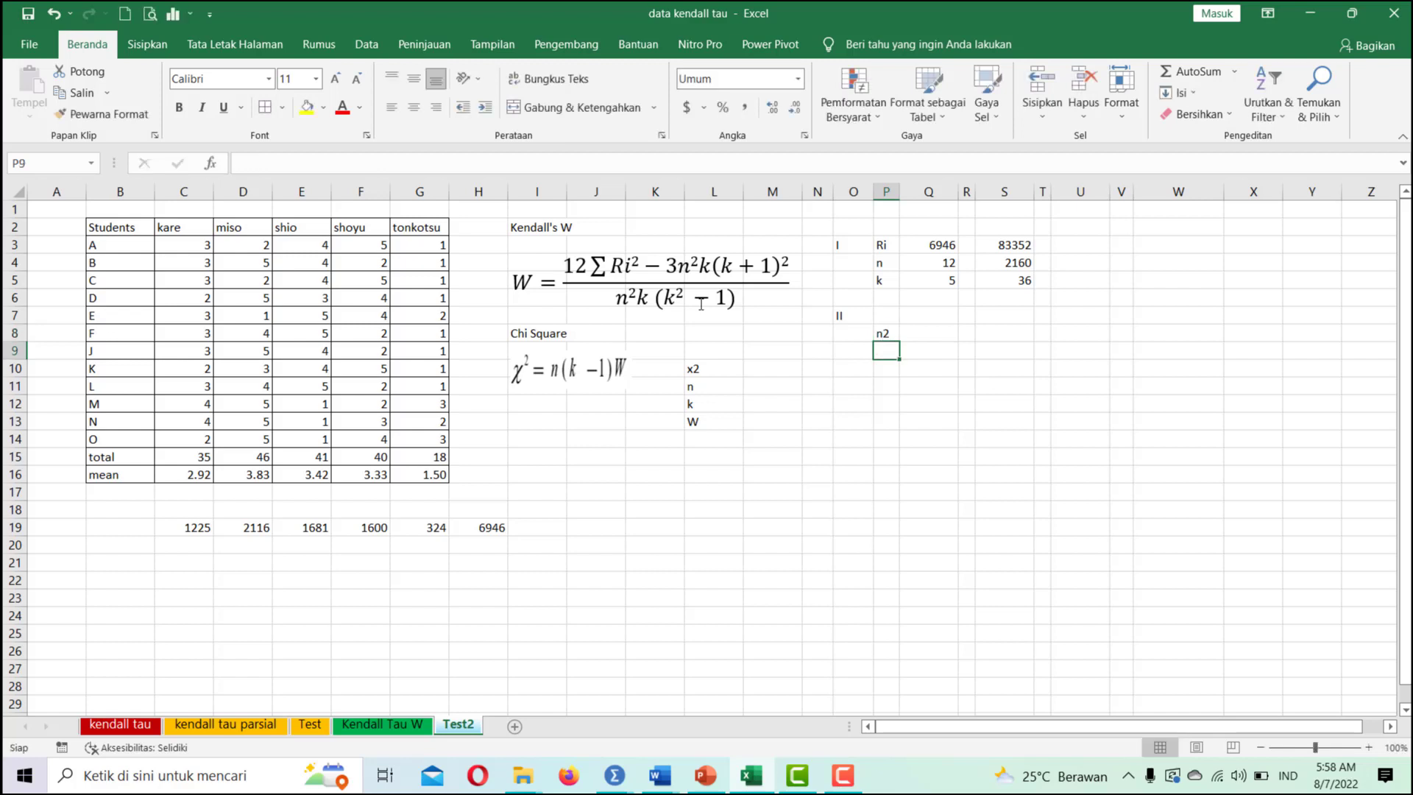
{"action": "type", "text": "k"}
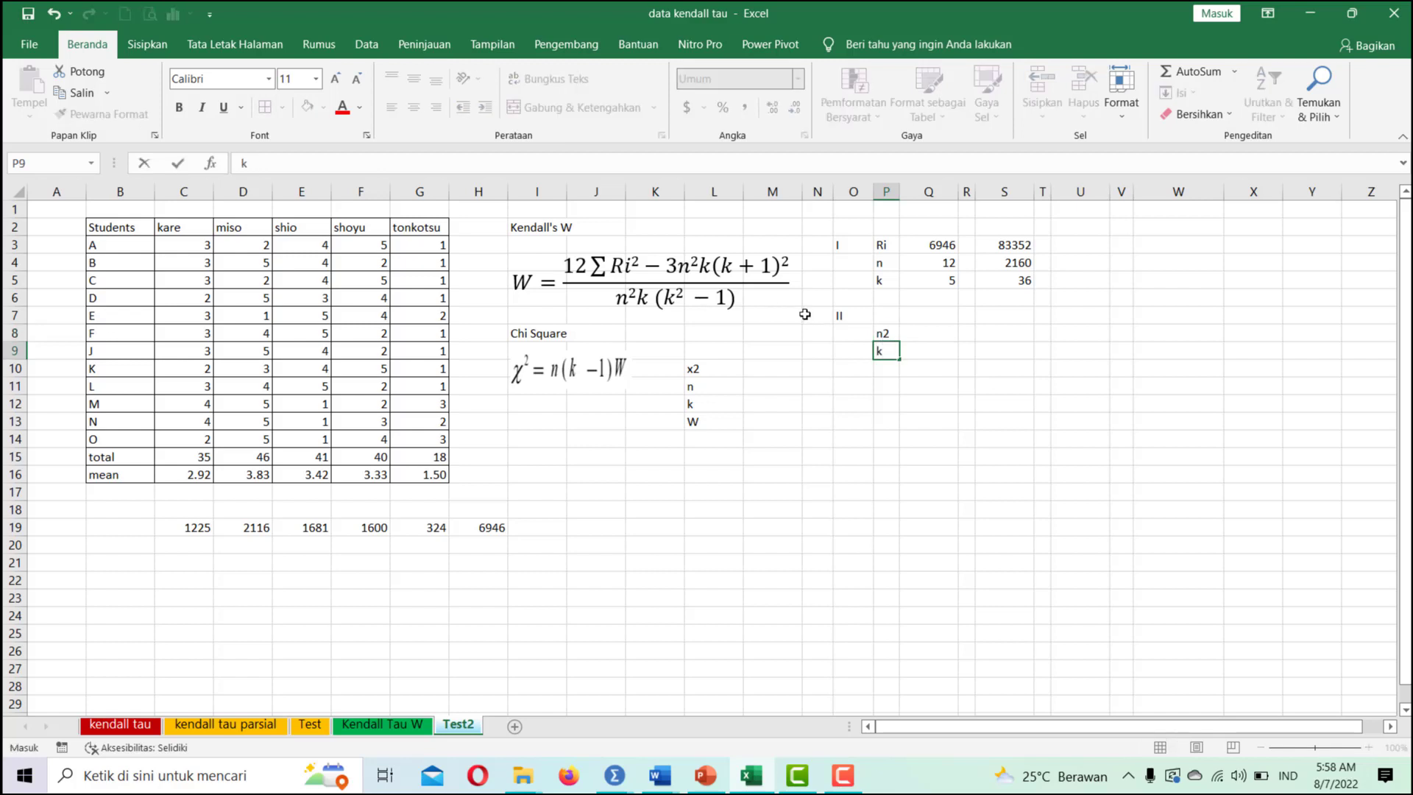
{"action": "left_click", "coordinate": [981, 376]}
Fill in the denominator inputs: n2 as =12^2 in cell Q8 and k as 5 in cell Q9
{"action": "left_click", "coordinate": [935, 334]}
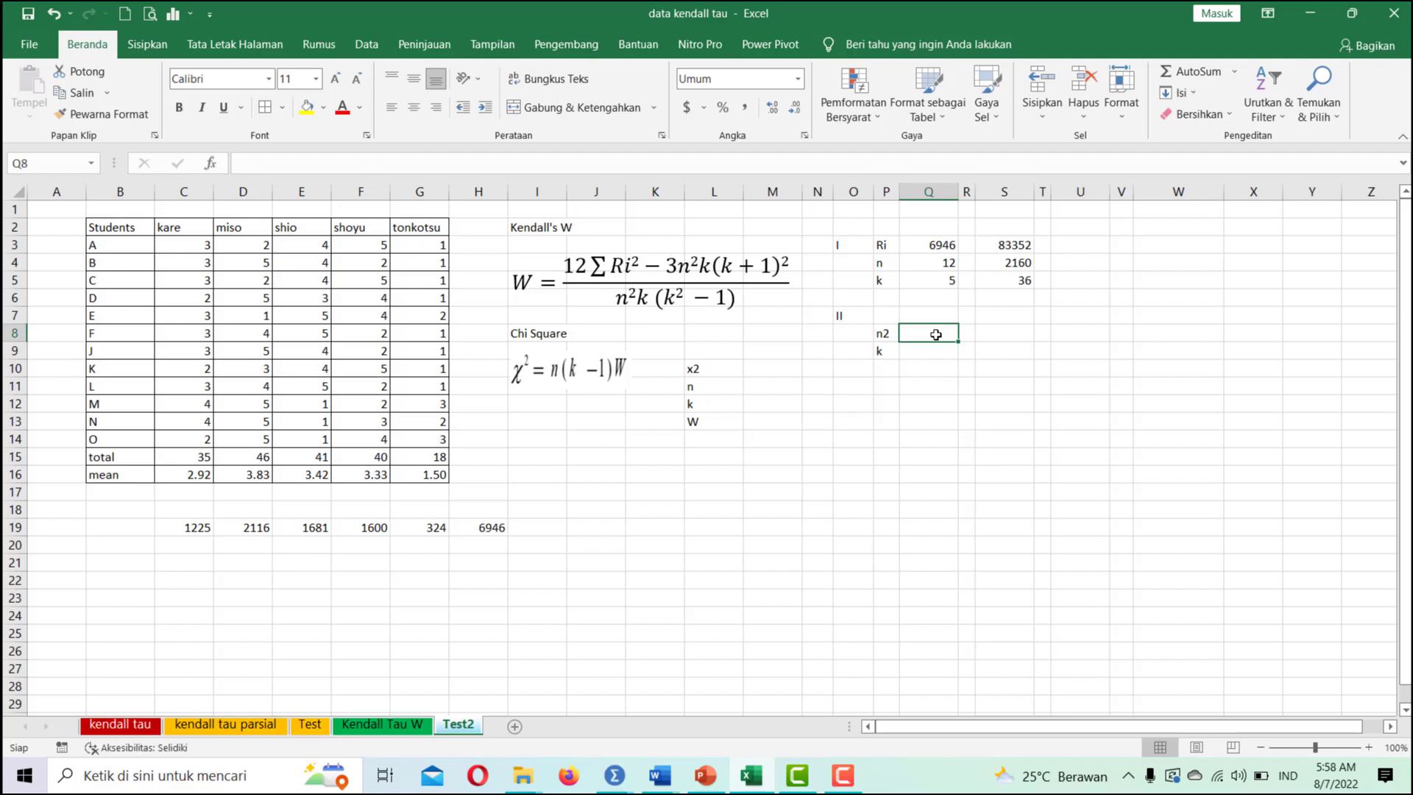
{"action": "type", "text": "=12^2"}
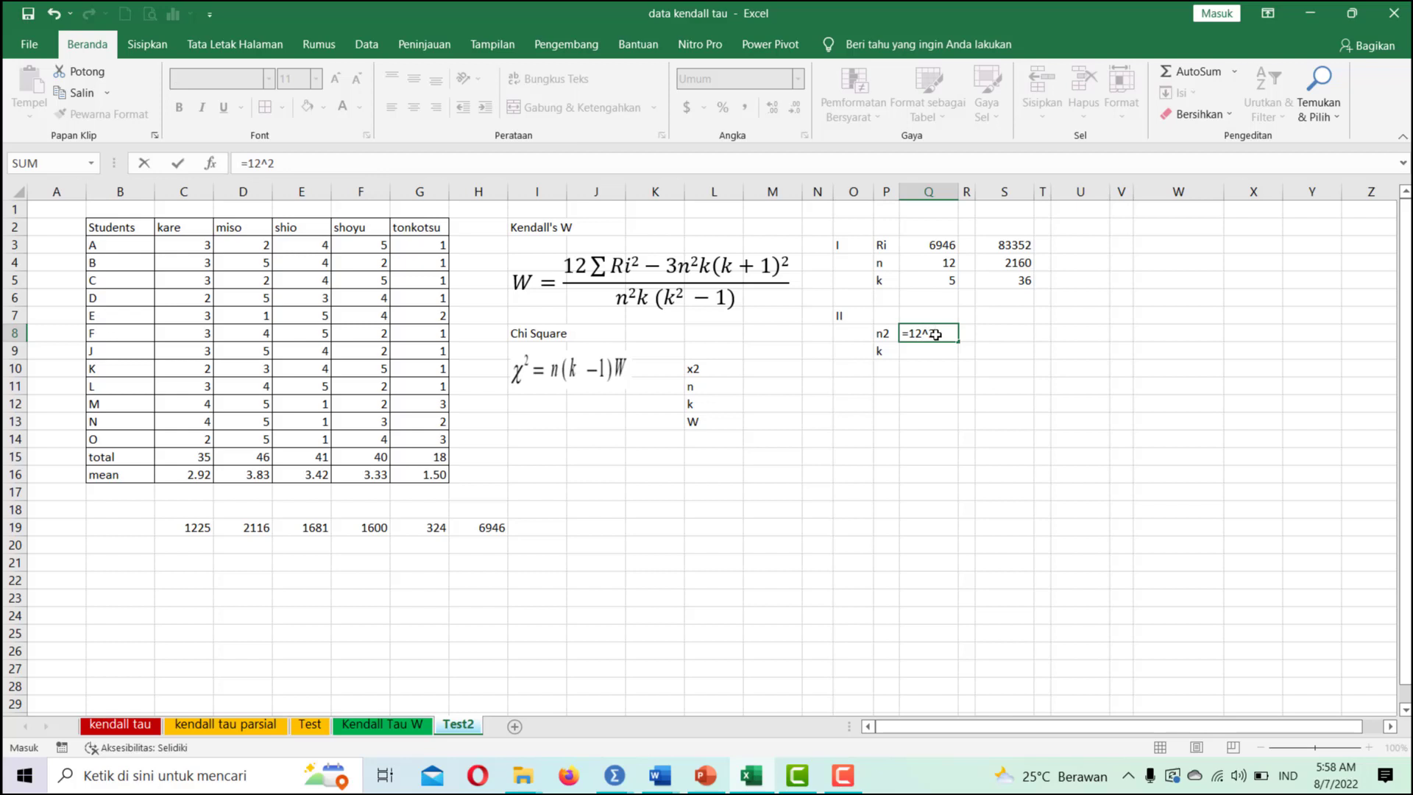
{"action": "key", "text": "Return"}
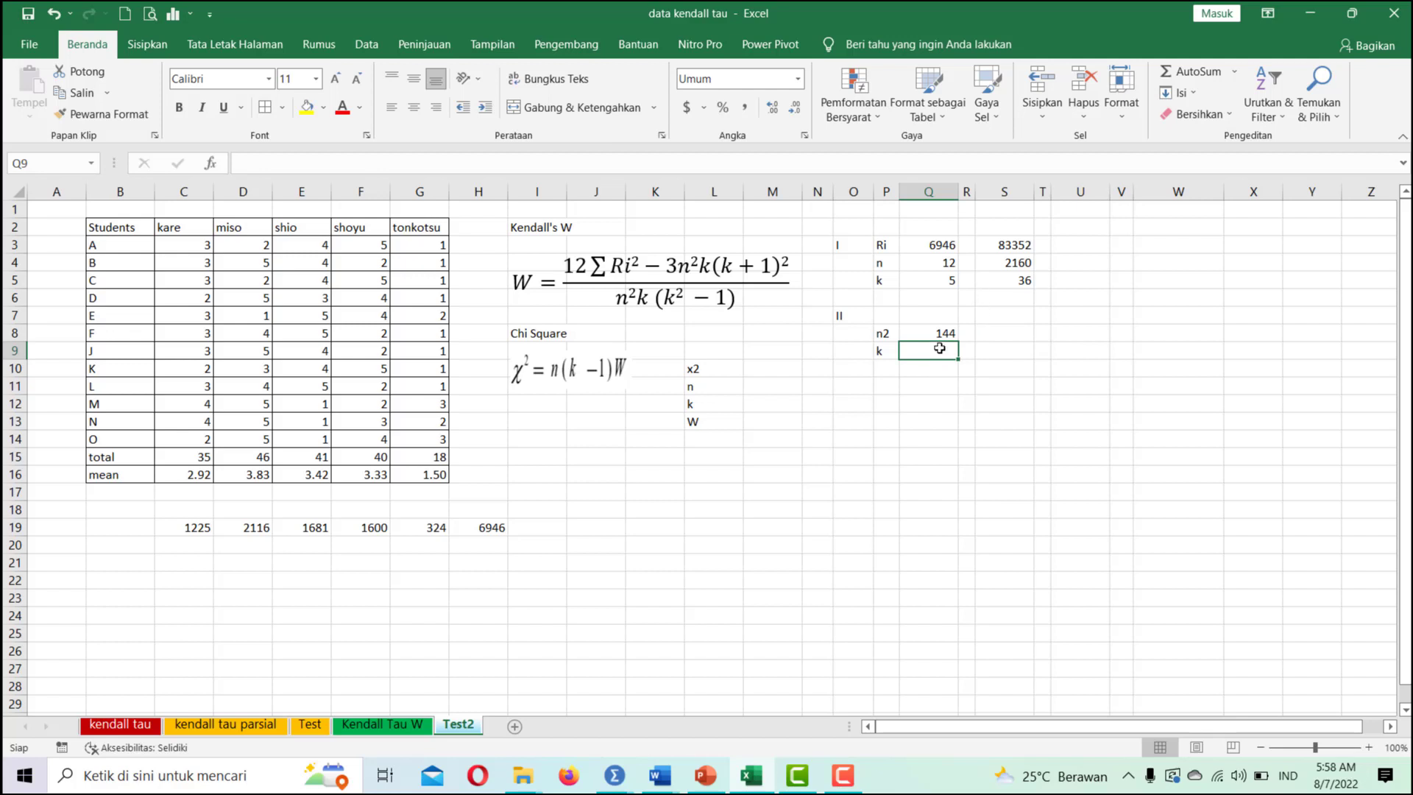
{"action": "type", "text": "5"}
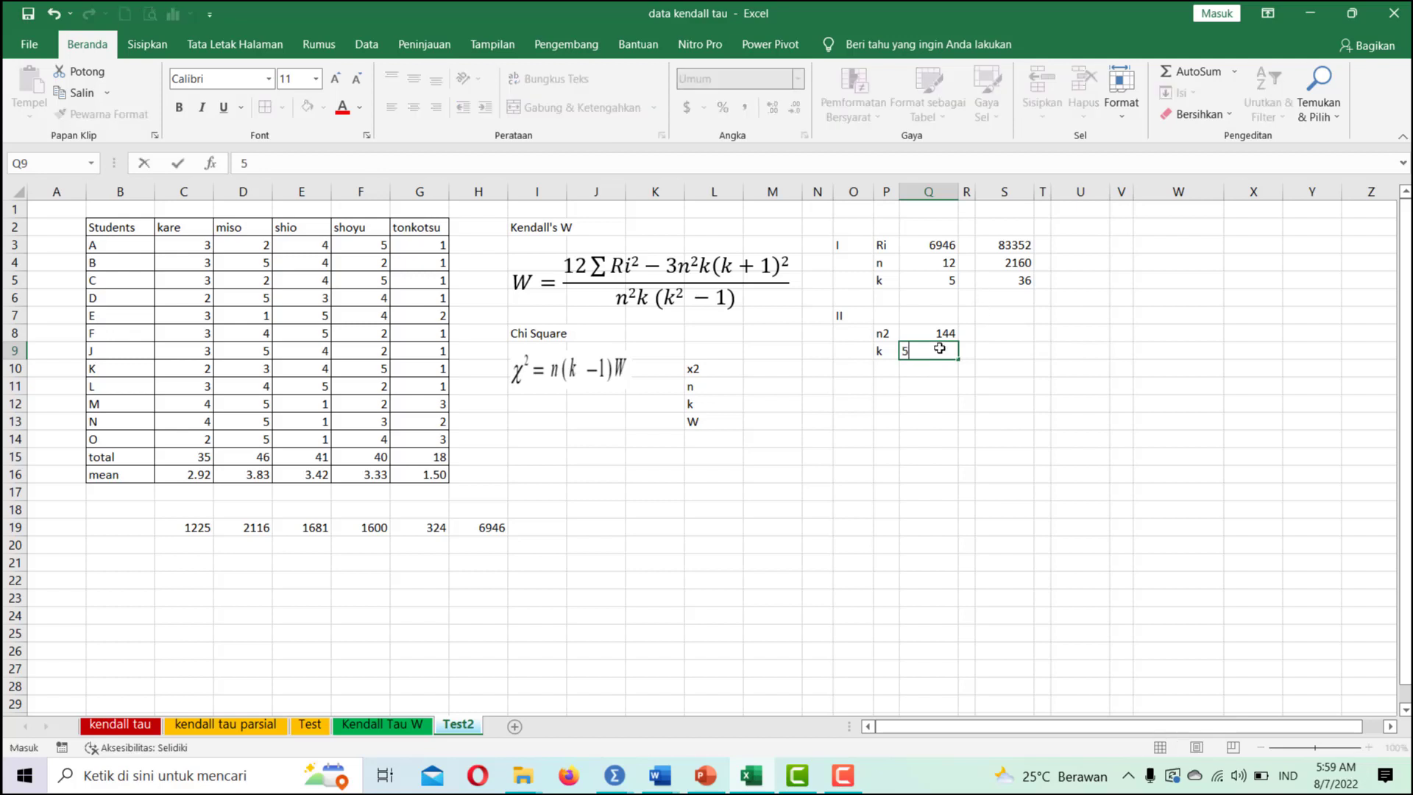
{"action": "left_click", "coordinate": [997, 345]}
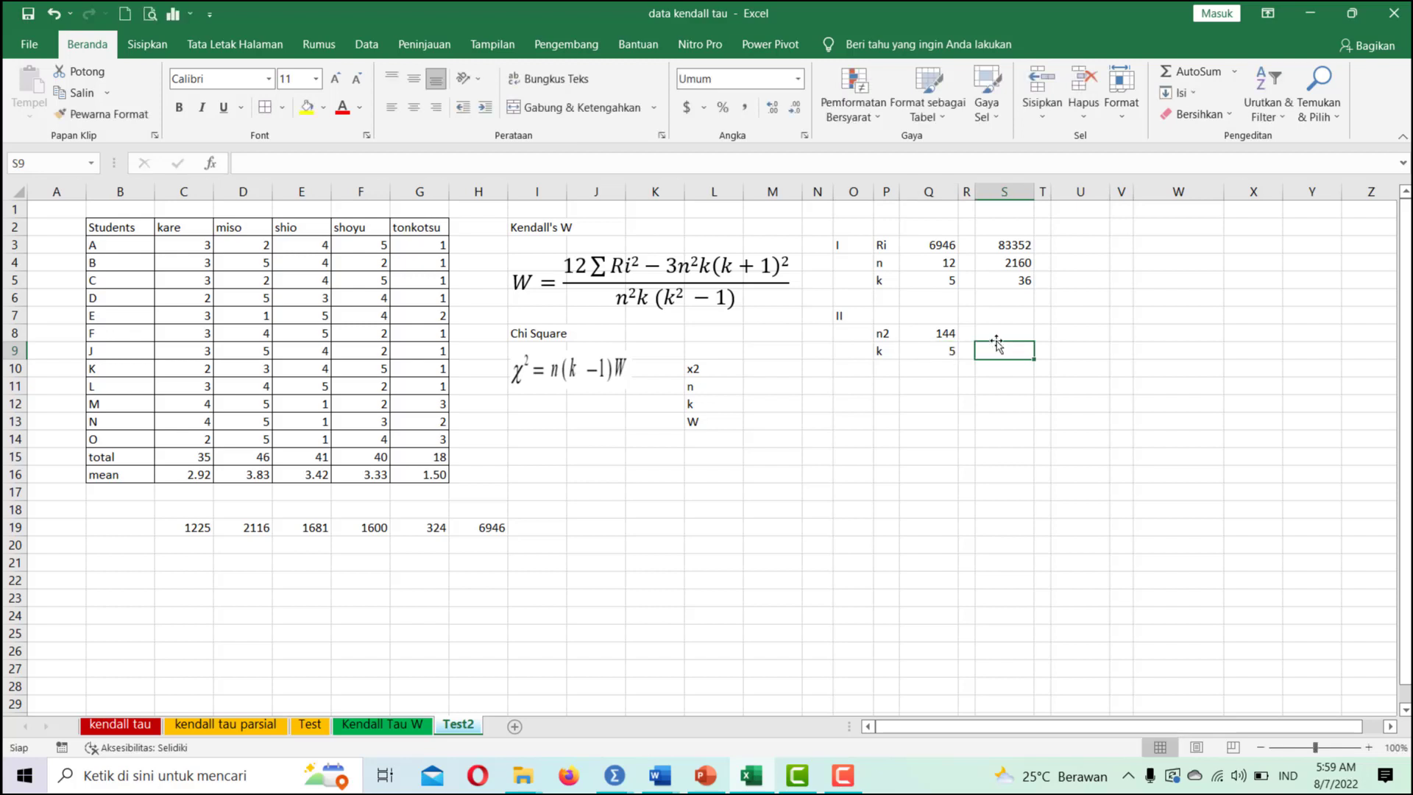
Calculate the n²k term of the denominator in cell S8 as =Q8*Q9
{"action": "left_click", "coordinate": [998, 333]}
{"action": "type", "text": "="}
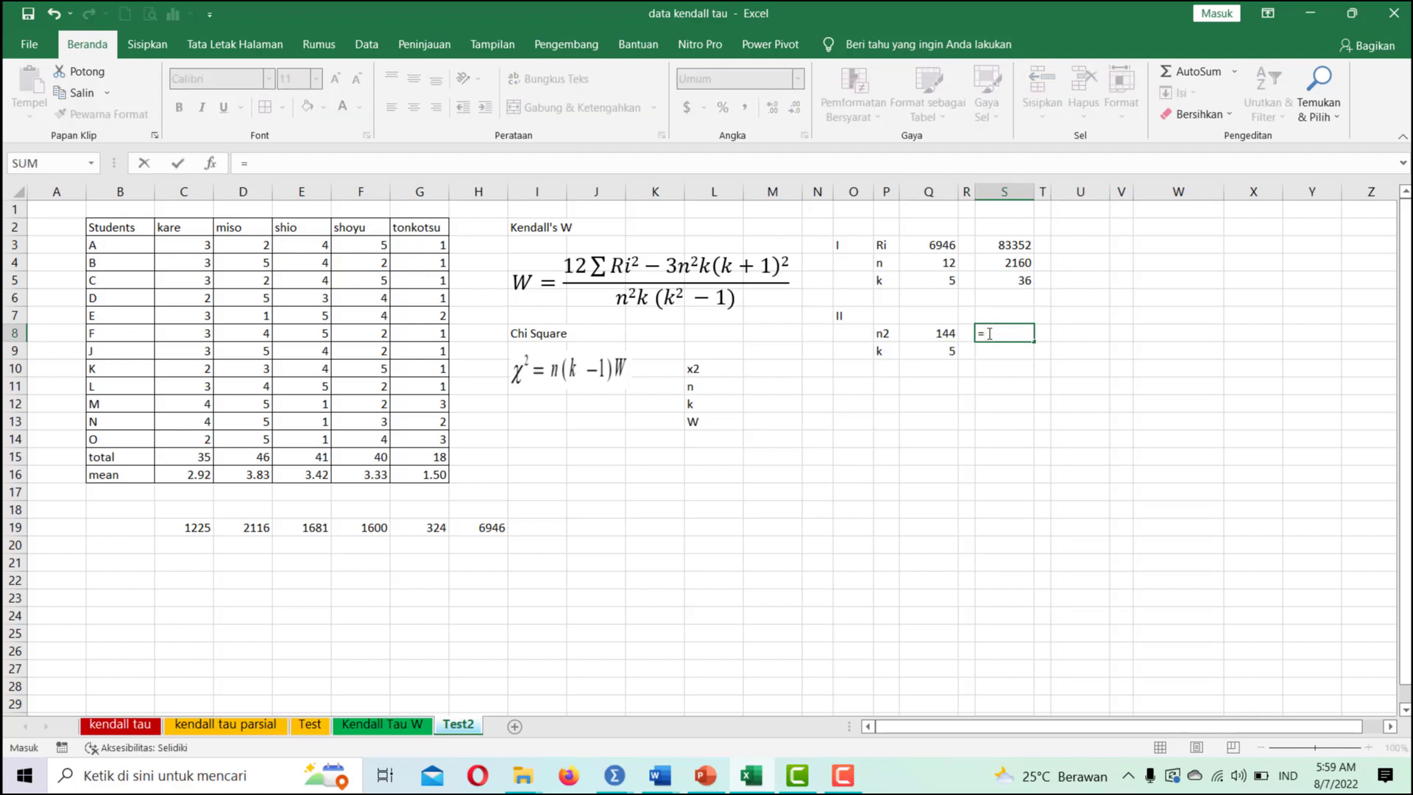
{"action": "left_click", "coordinate": [945, 333]}
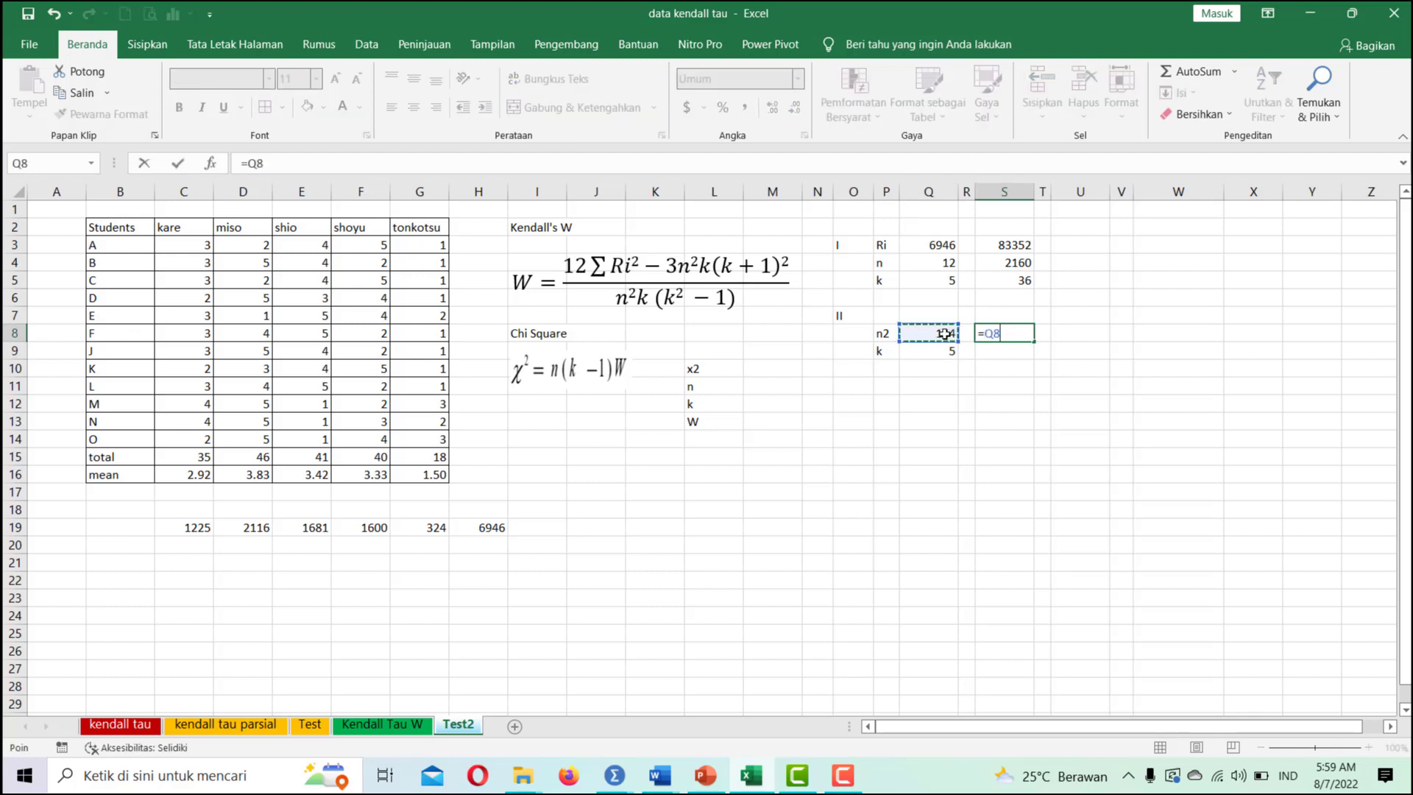
{"action": "type", "text": "*"}
{"action": "left_click", "coordinate": [939, 351]}
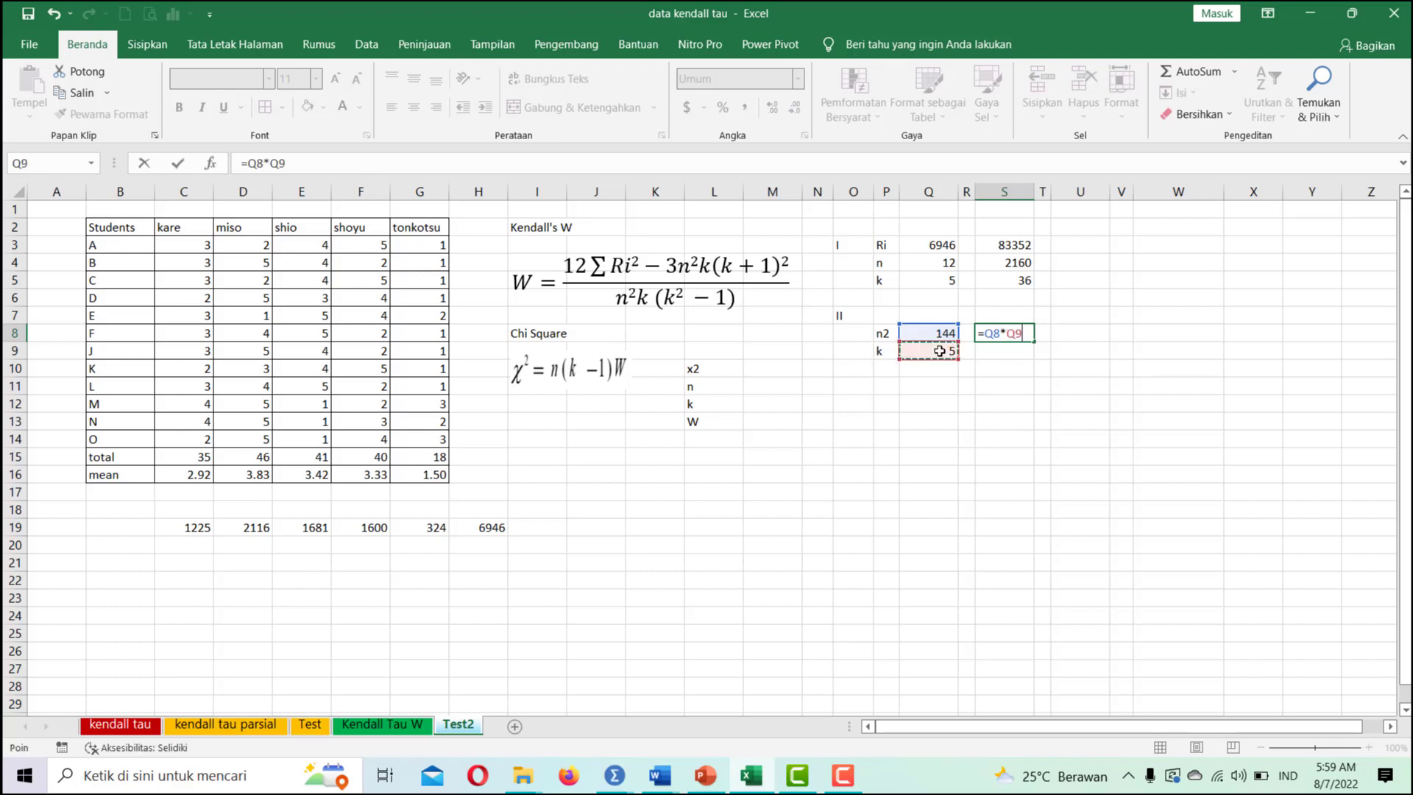
{"action": "key", "text": "Return"}
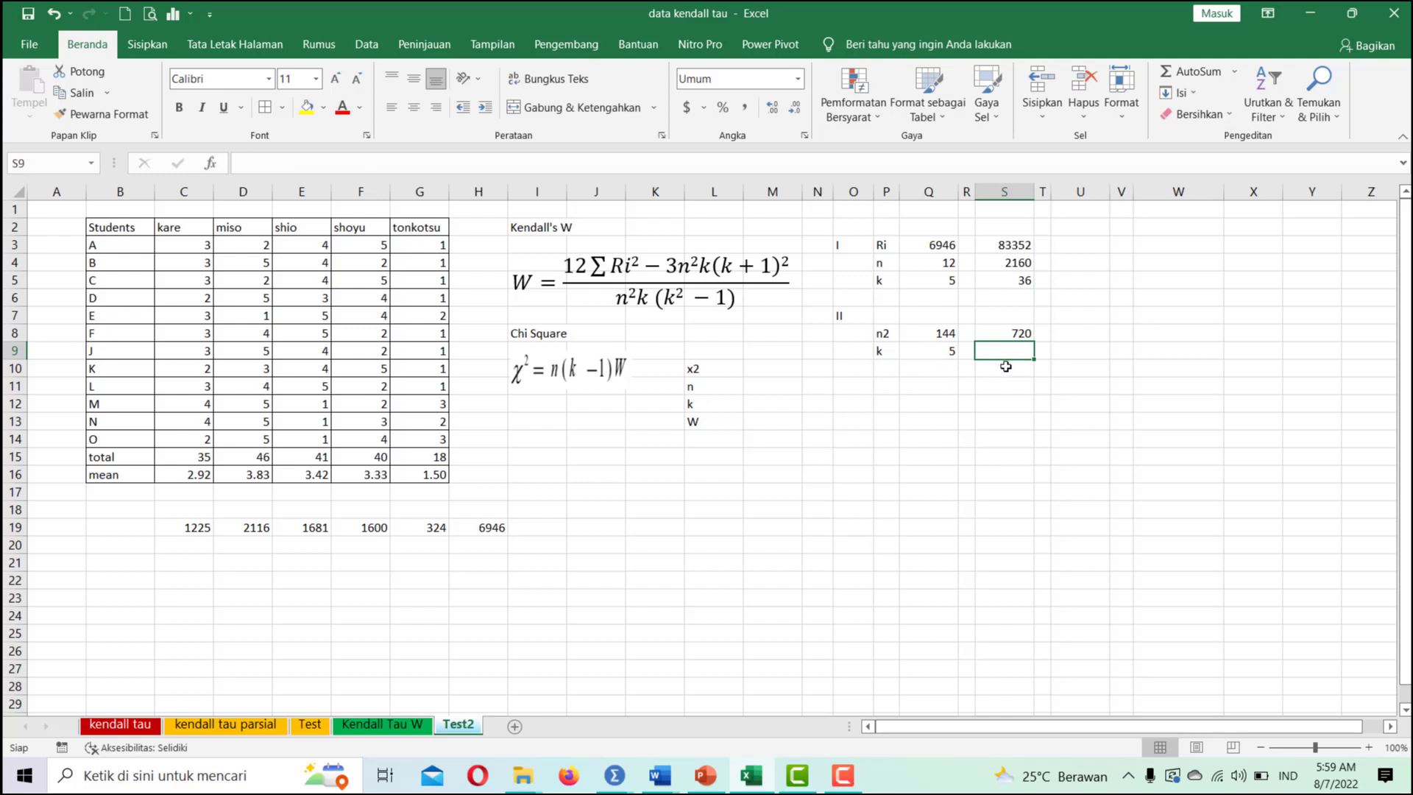
Calculate the k²−1 term of the denominator in cell S9 as =(Q9^2-1)
{"action": "type", "text": "="}
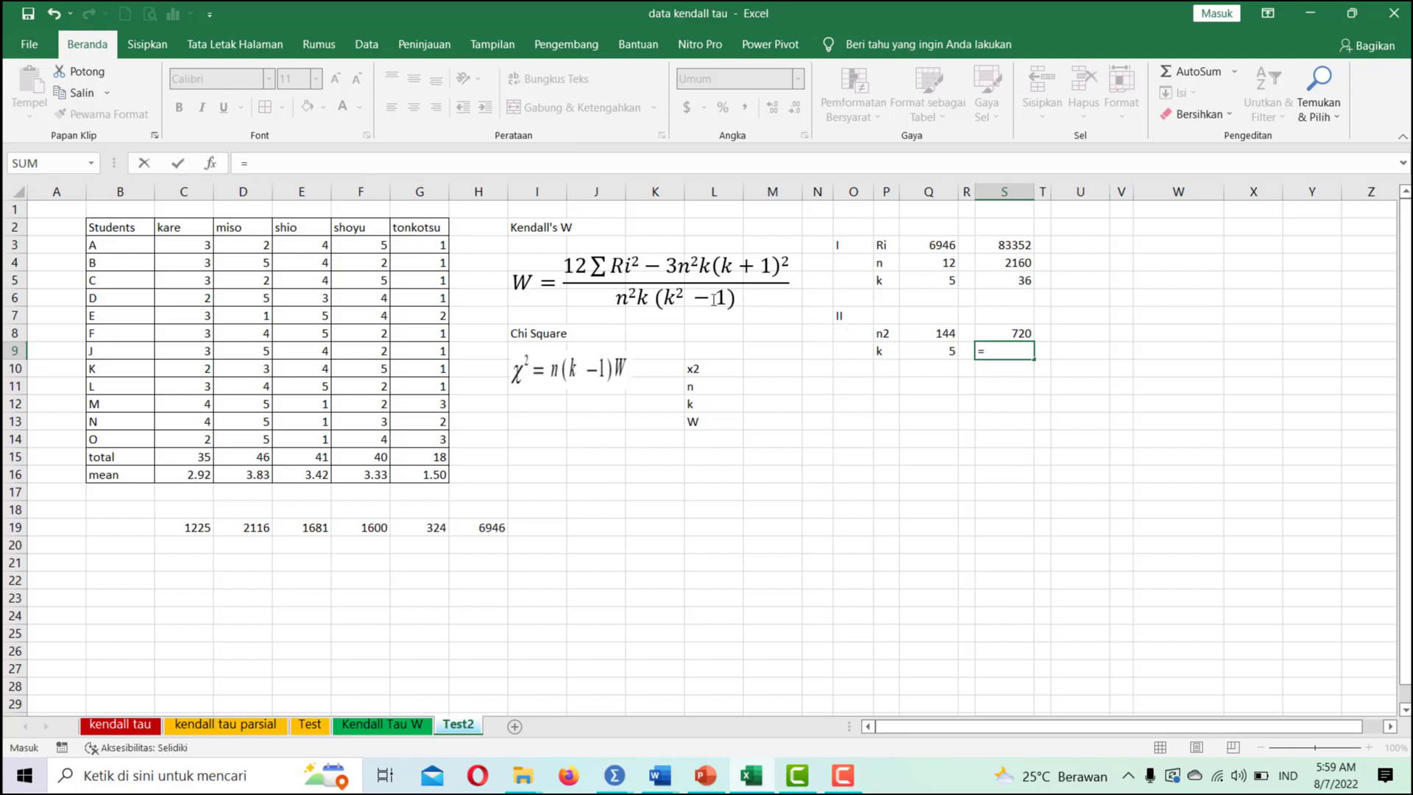
{"action": "left_click", "coordinate": [934, 352]}
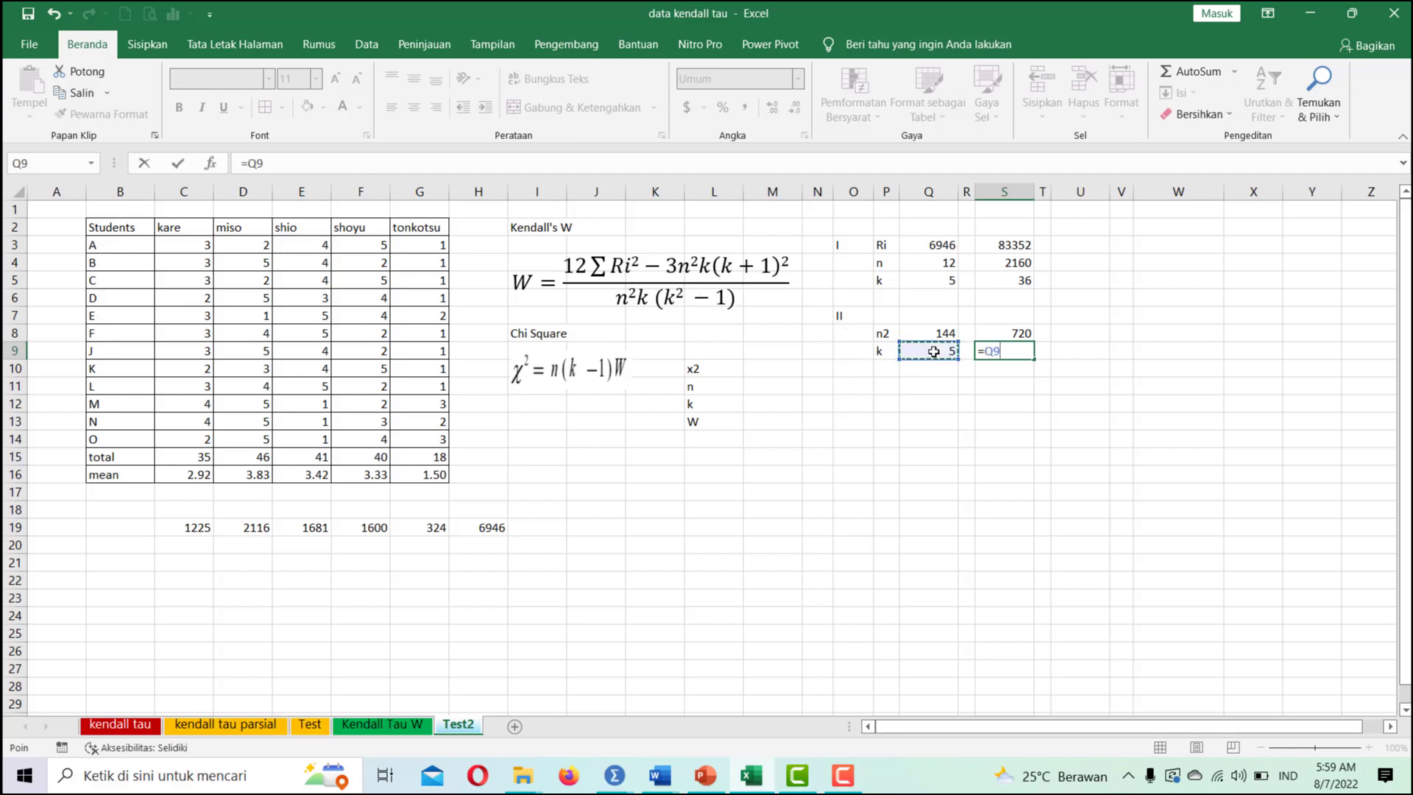
{"action": "type", "text": "^2-1"}
{"action": "left_click", "coordinate": [986, 350]}
{"action": "type", "text": "("}
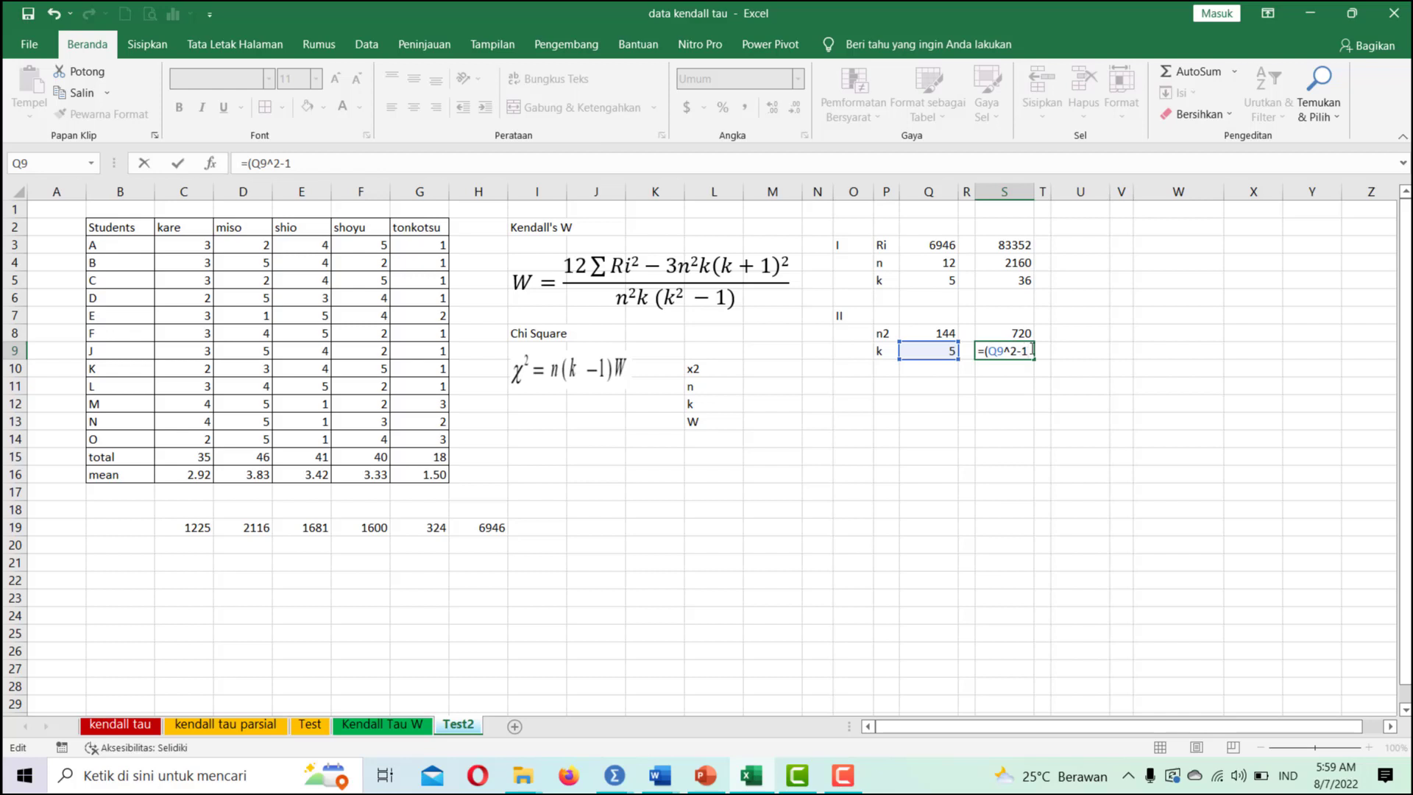
{"action": "key", "text": "Return"}
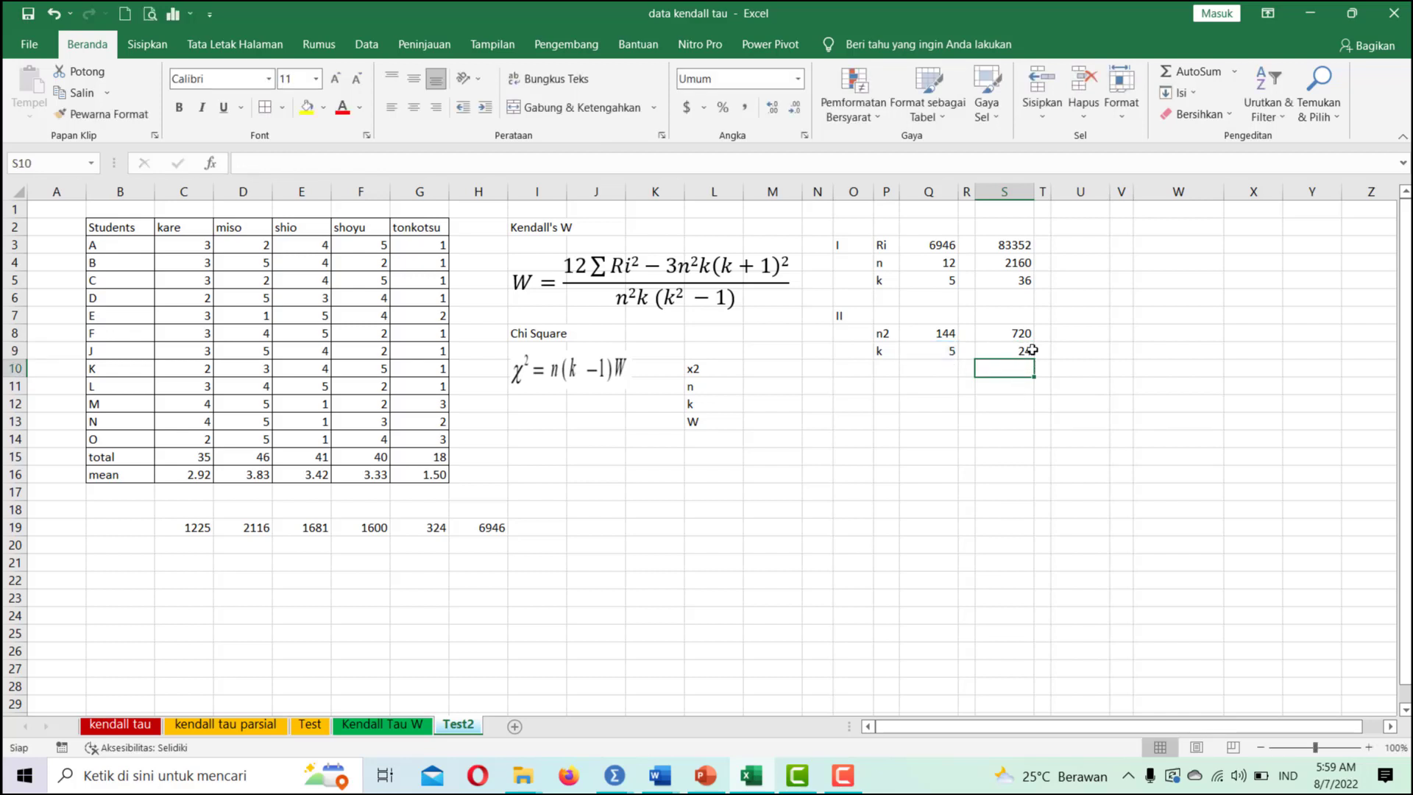
Calculate the numerator of Kendall's W in cell U3 as =S3-S4*S5
{"action": "scroll", "coordinate": [893, 372], "scroll_direction": "right", "scroll_amount": 3}
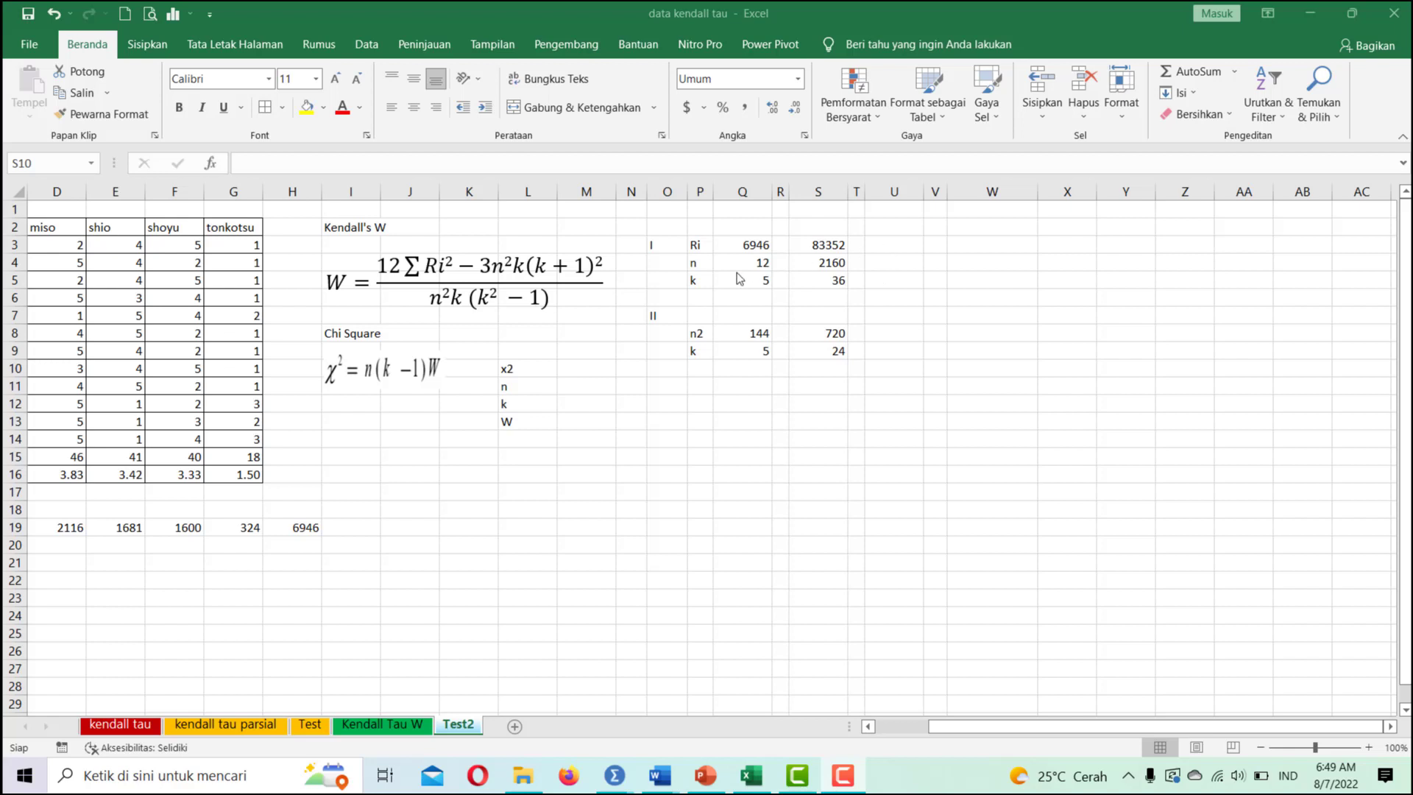
{"action": "double_click", "coordinate": [909, 243]}
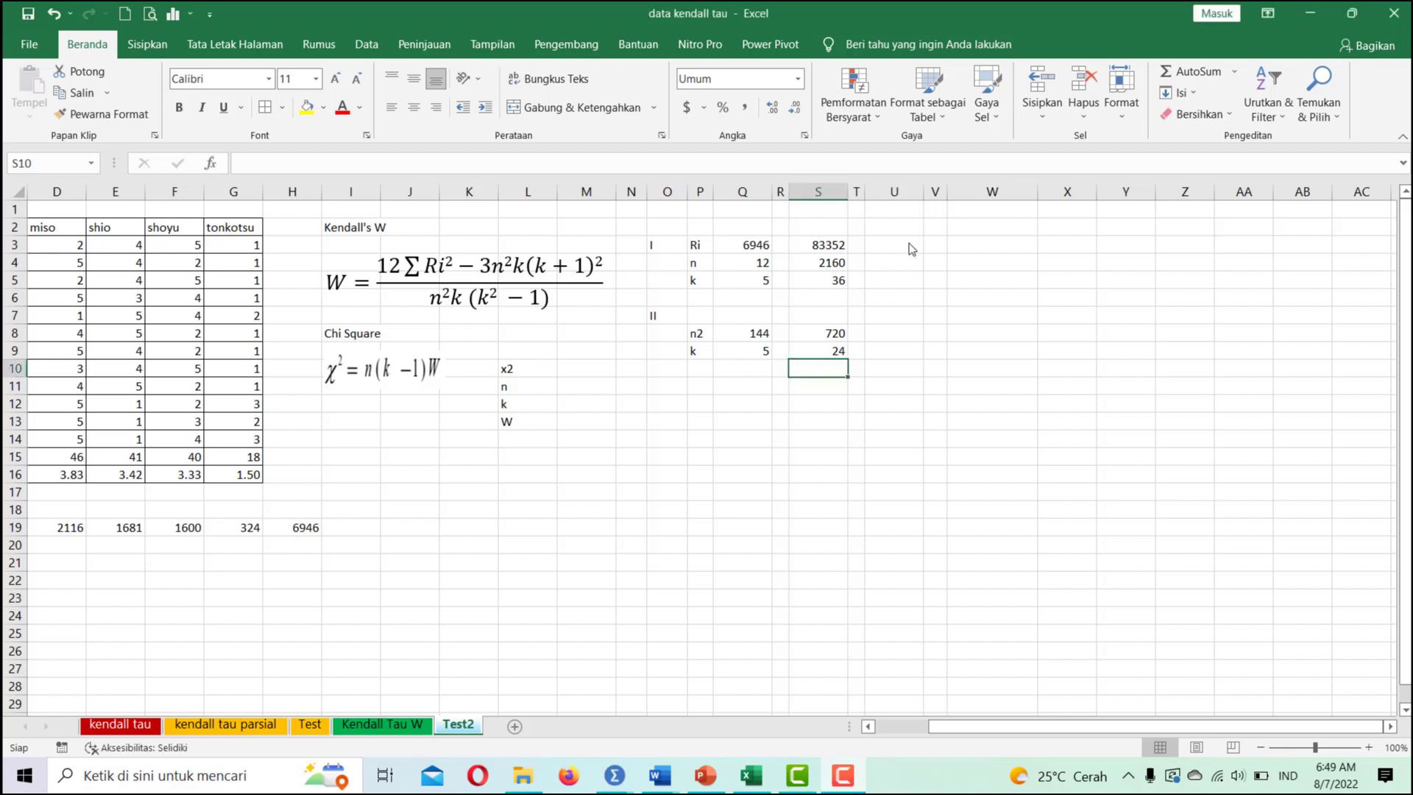
{"action": "left_click", "coordinate": [909, 243]}
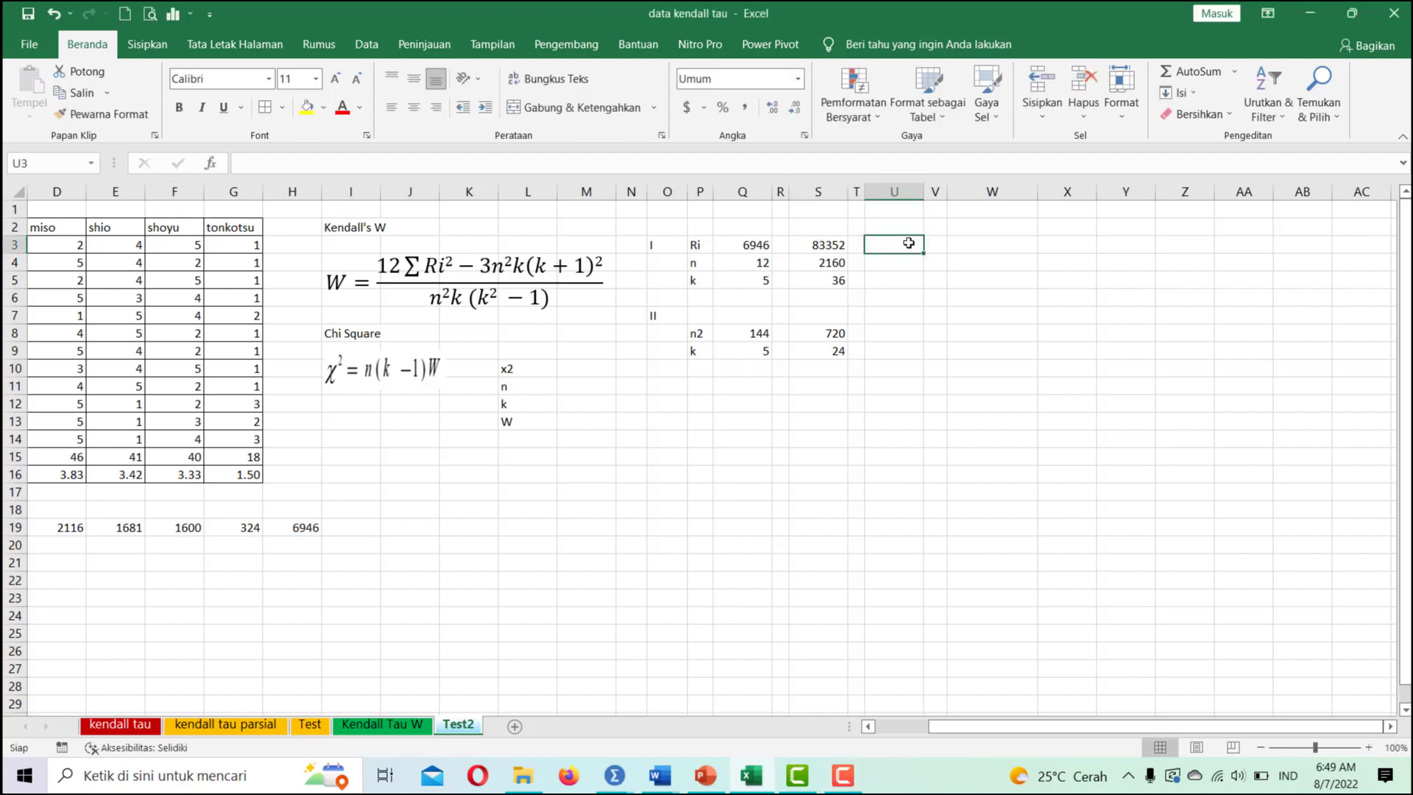
{"action": "type", "text": "="}
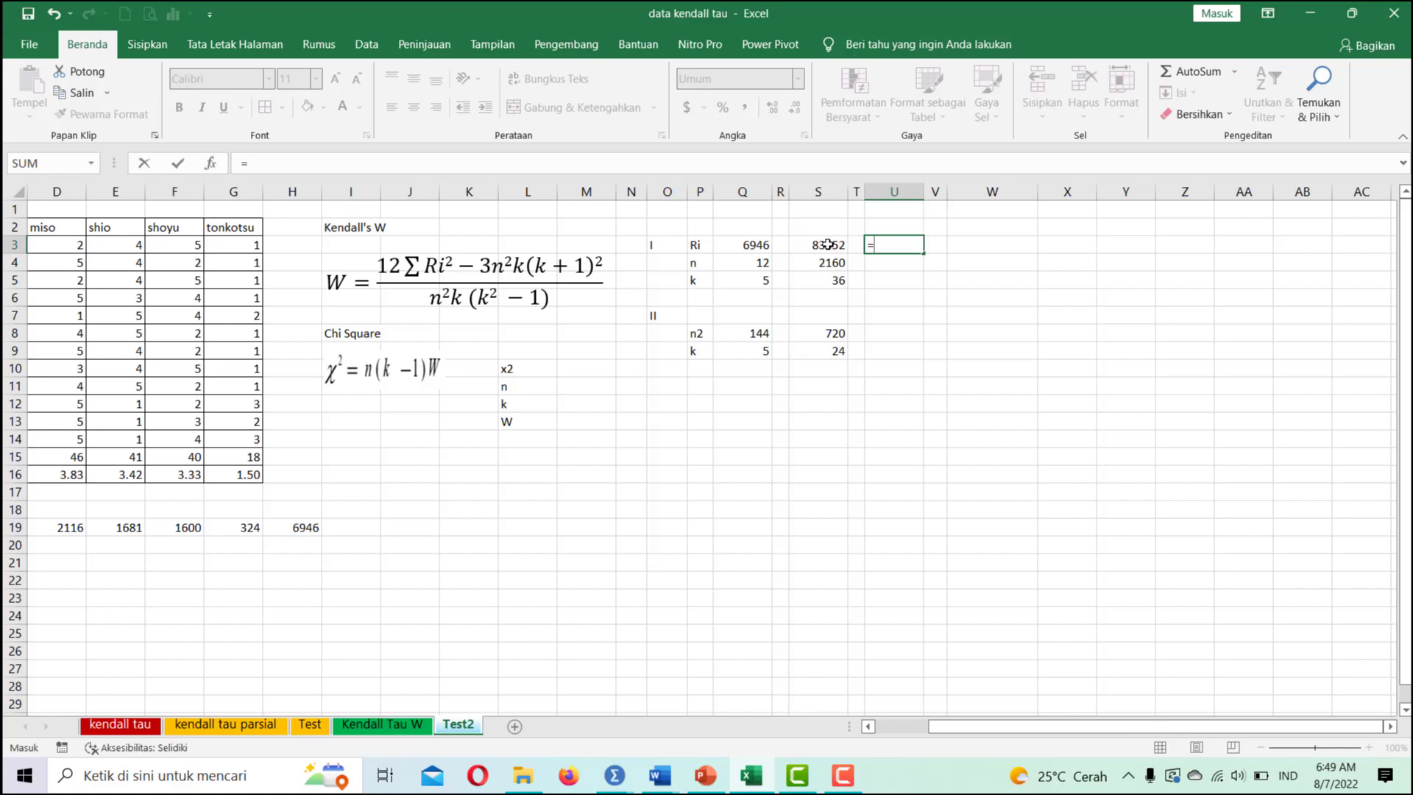
{"action": "left_click", "coordinate": [828, 245]}
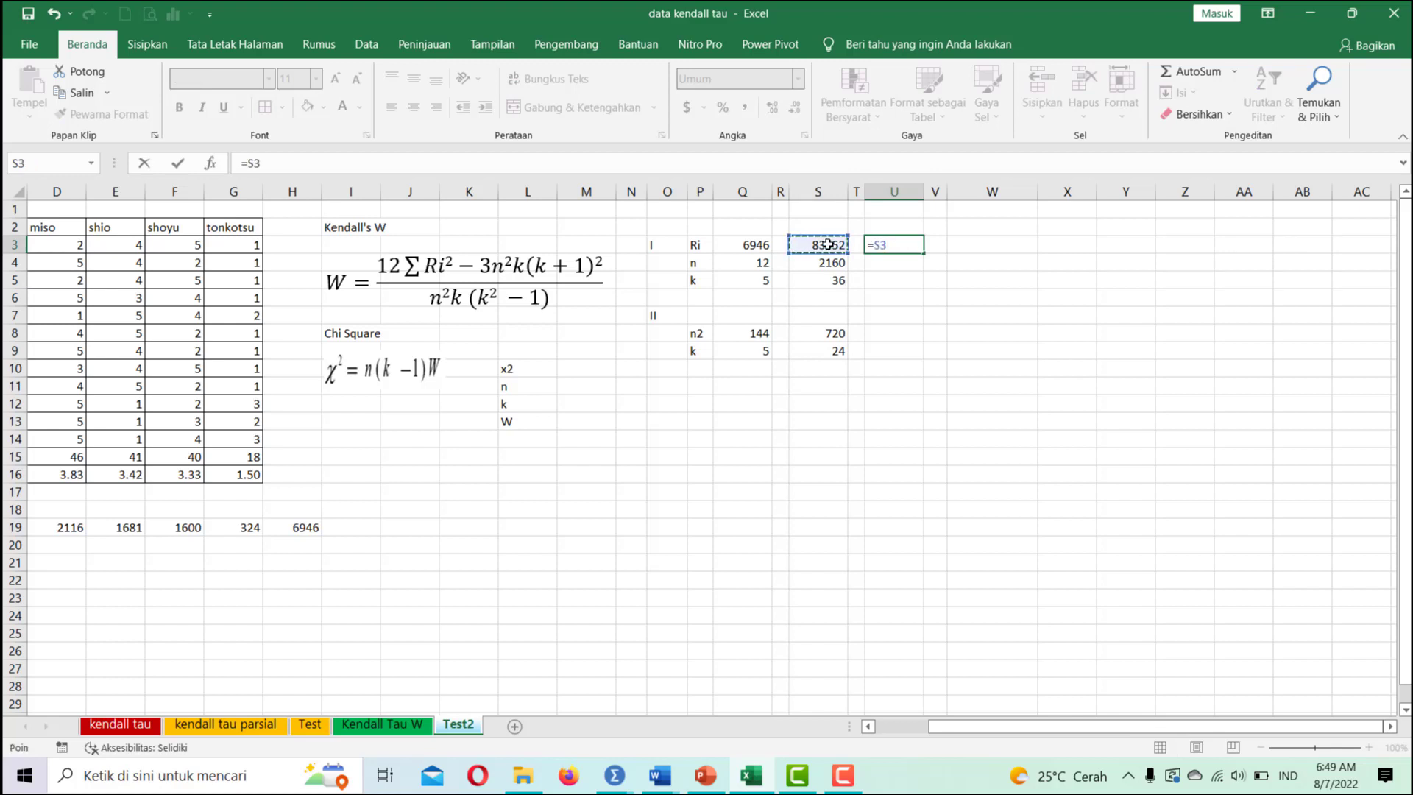
{"action": "type", "text": "-"}
{"action": "left_click", "coordinate": [832, 263]}
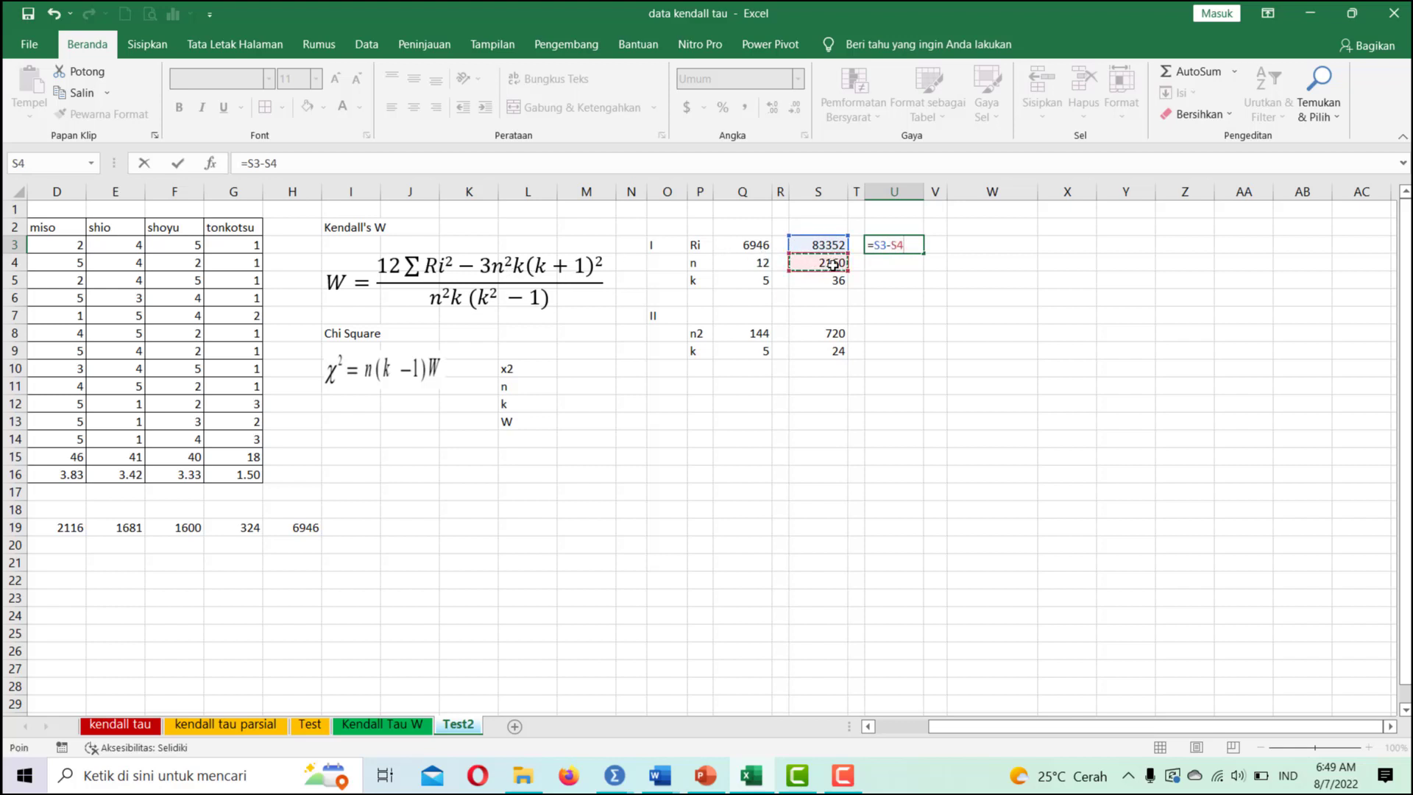
{"action": "type", "text": "*"}
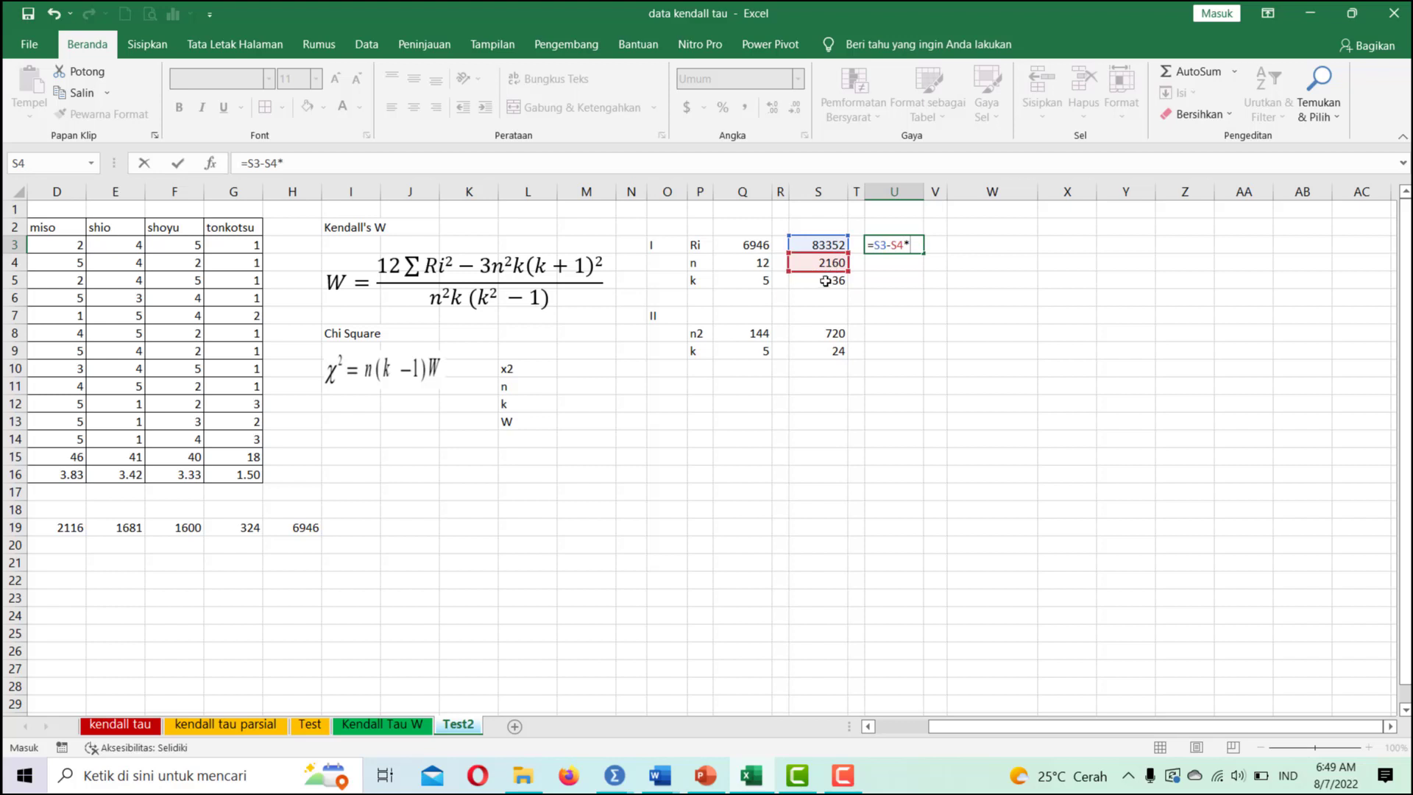
{"action": "left_click", "coordinate": [823, 283]}
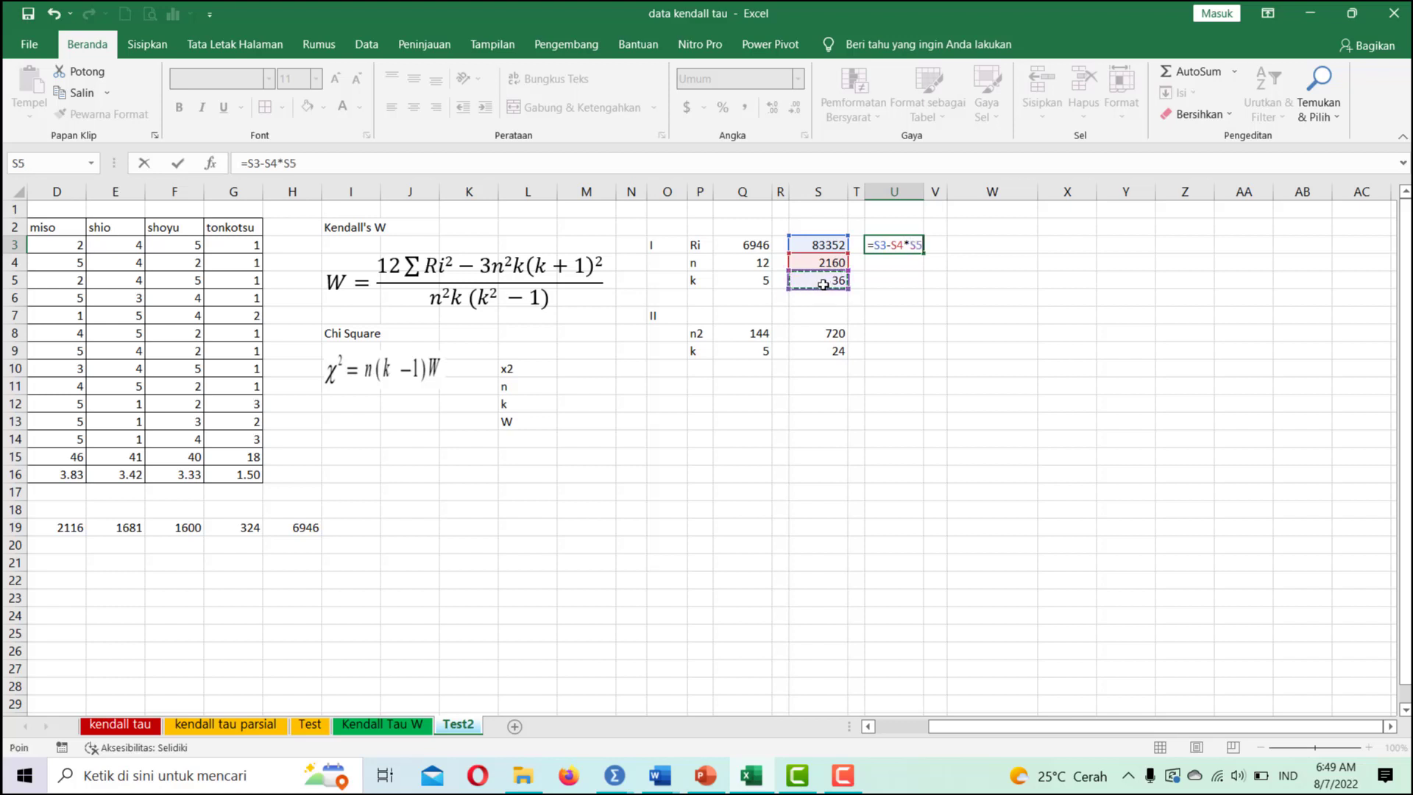
{"action": "key", "text": "Return"}
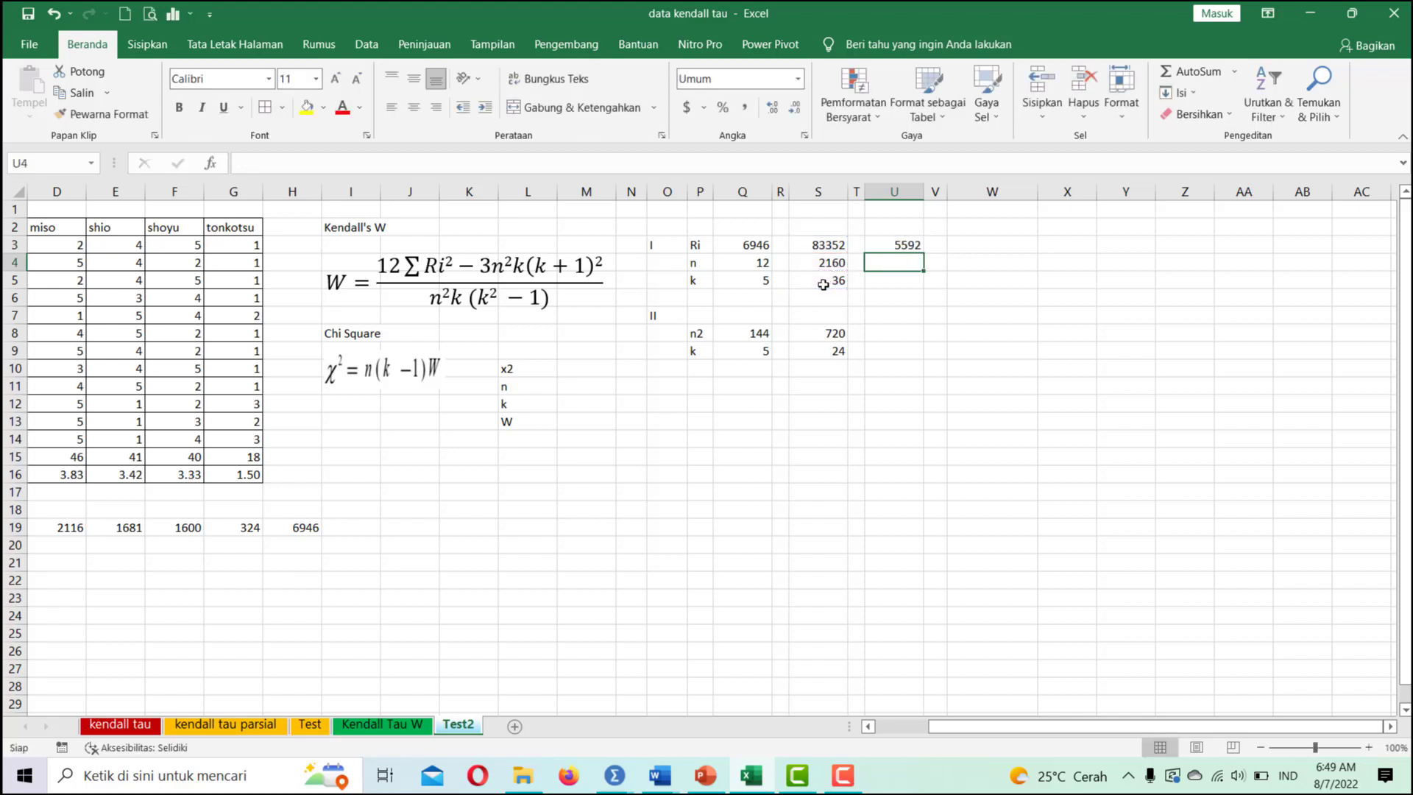
Calculate the denominator of Kendall's W in cell U8 as =S8*S9
{"action": "left_click", "coordinate": [903, 331]}
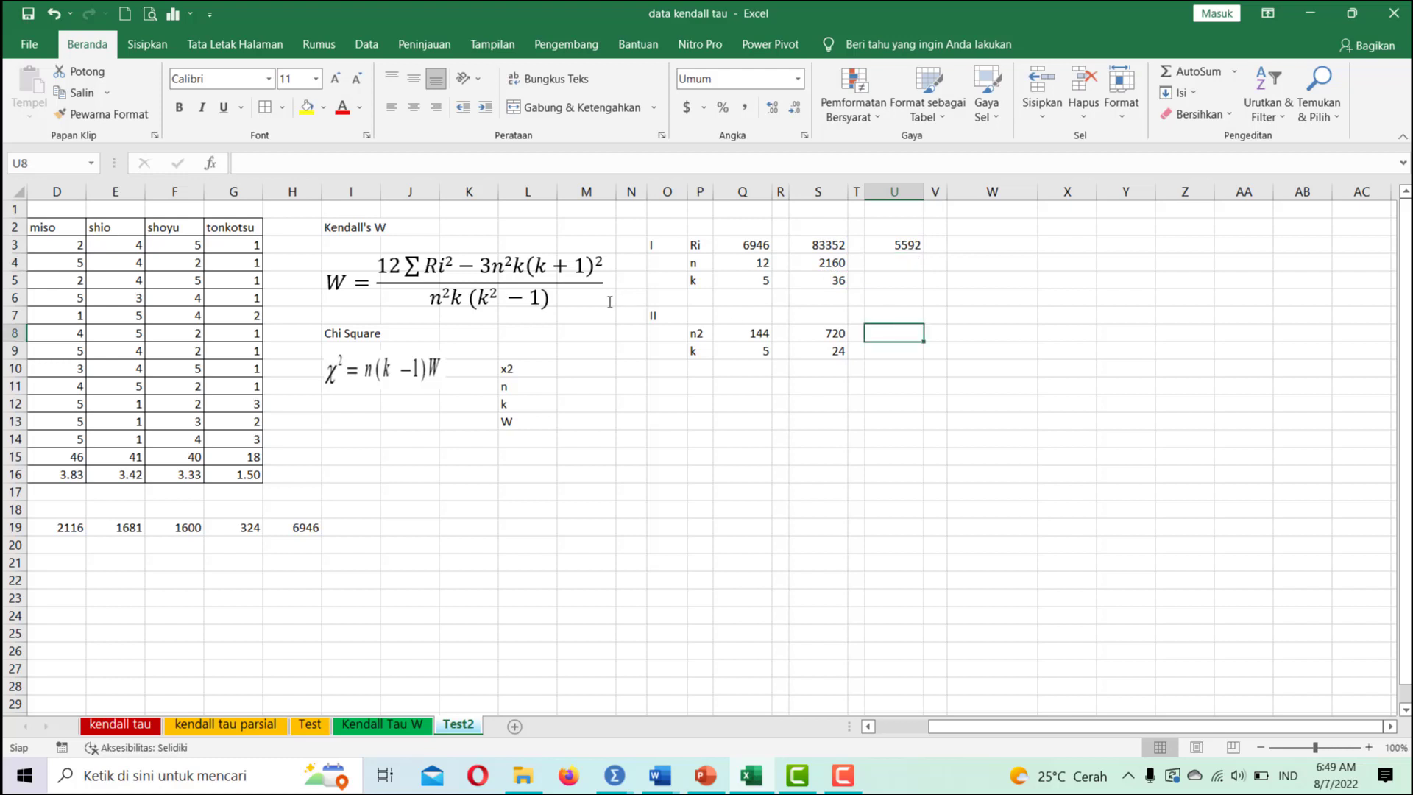
{"action": "type", "text": "="}
{"action": "left_click", "coordinate": [812, 328]}
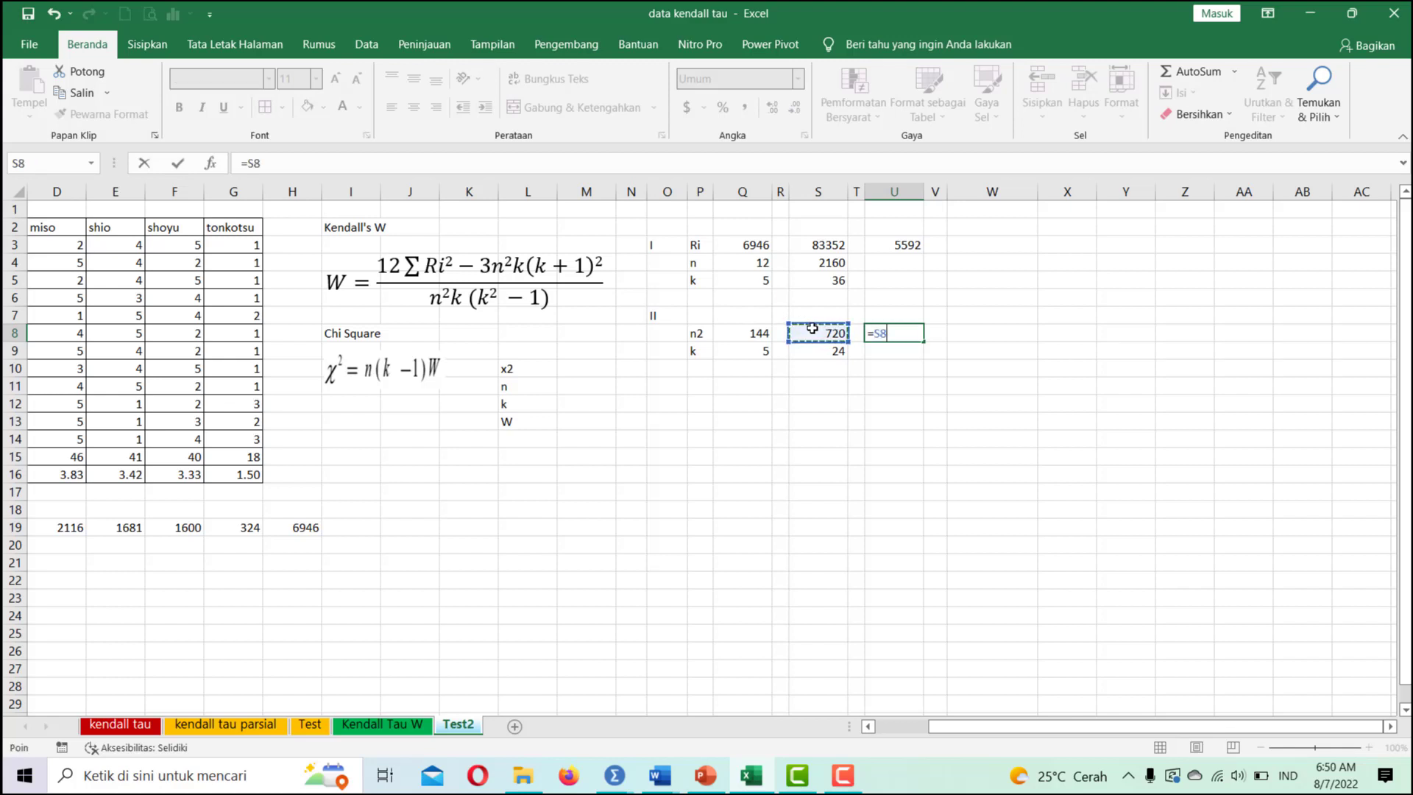
{"action": "type", "text": "*"}
{"action": "left_click", "coordinate": [834, 352]}
{"action": "key", "text": "Return"}
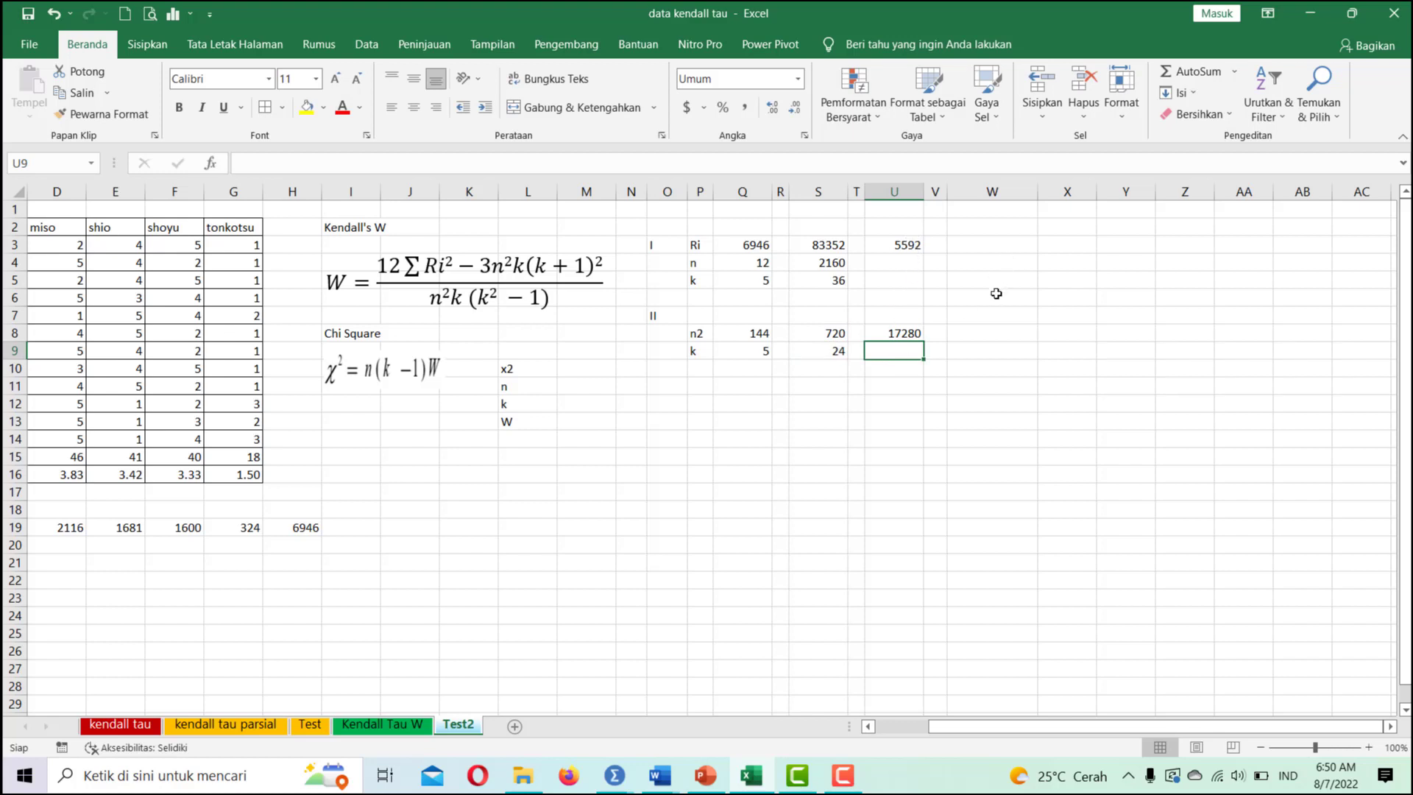
Add the label Results in cell W6 and calculate Kendall's W below it in W7 as =U3/U8
{"action": "left_click", "coordinate": [995, 293]}
{"action": "type", "text": "Re"}
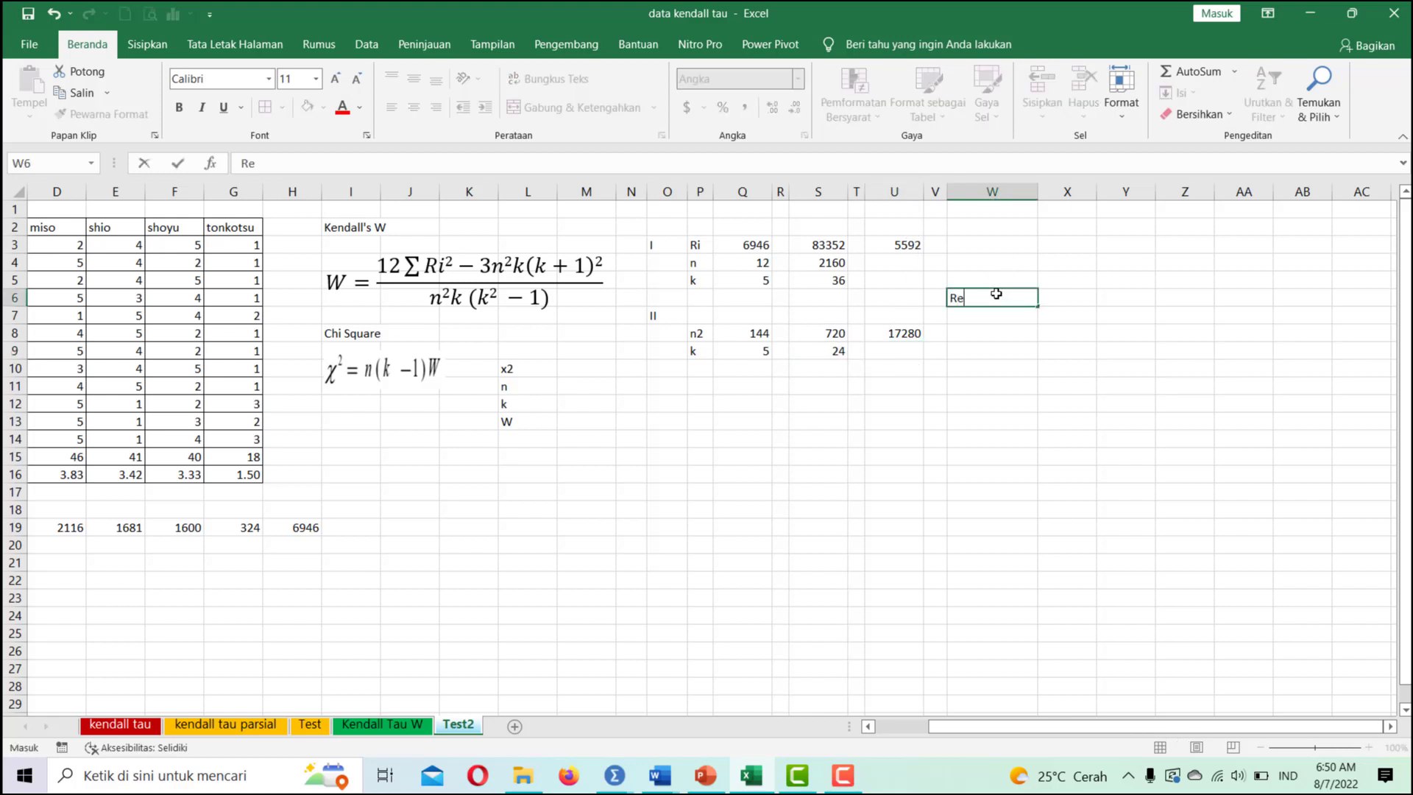
{"action": "type", "text": "sults"}
{"action": "key", "text": "Return"}
{"action": "type", "text": "="}
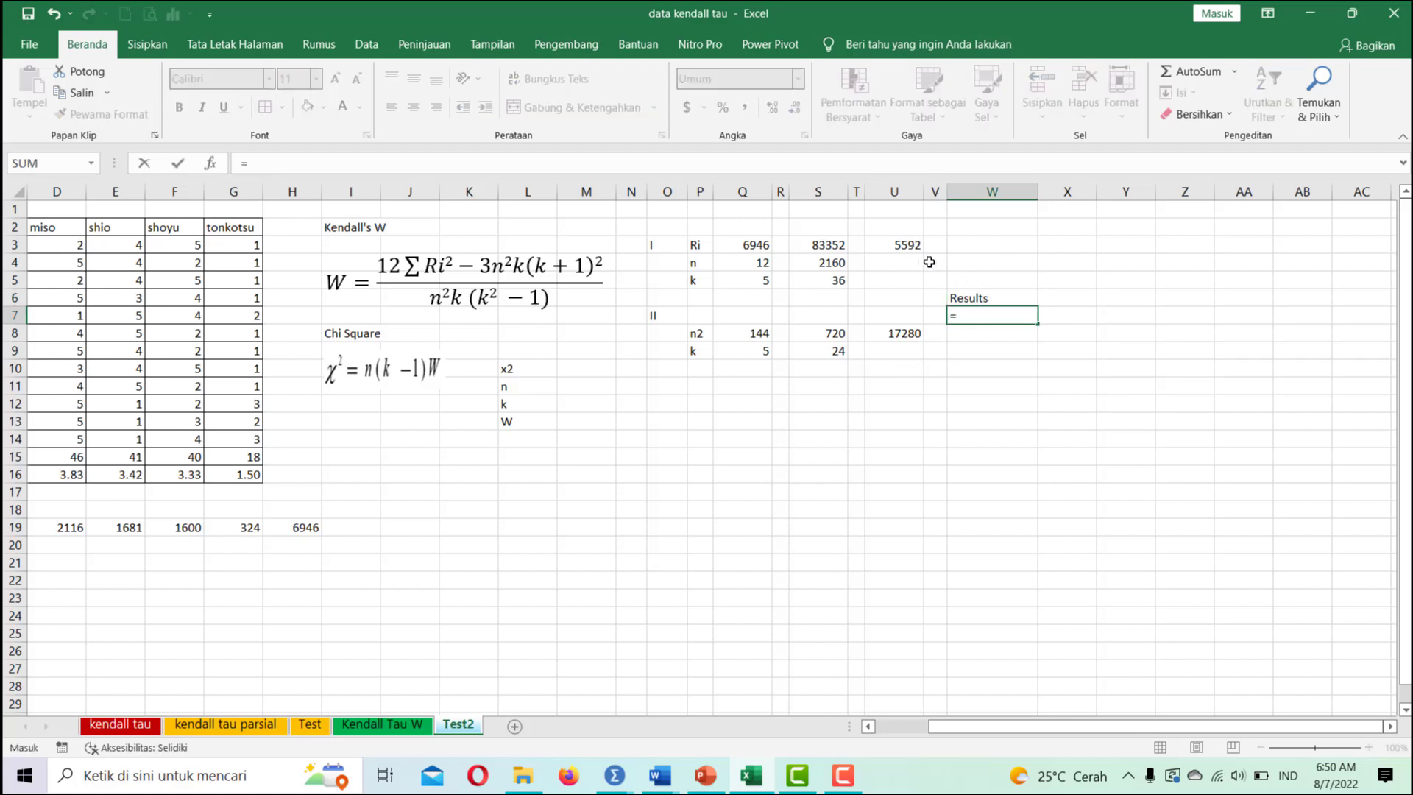
{"action": "left_click", "coordinate": [909, 245]}
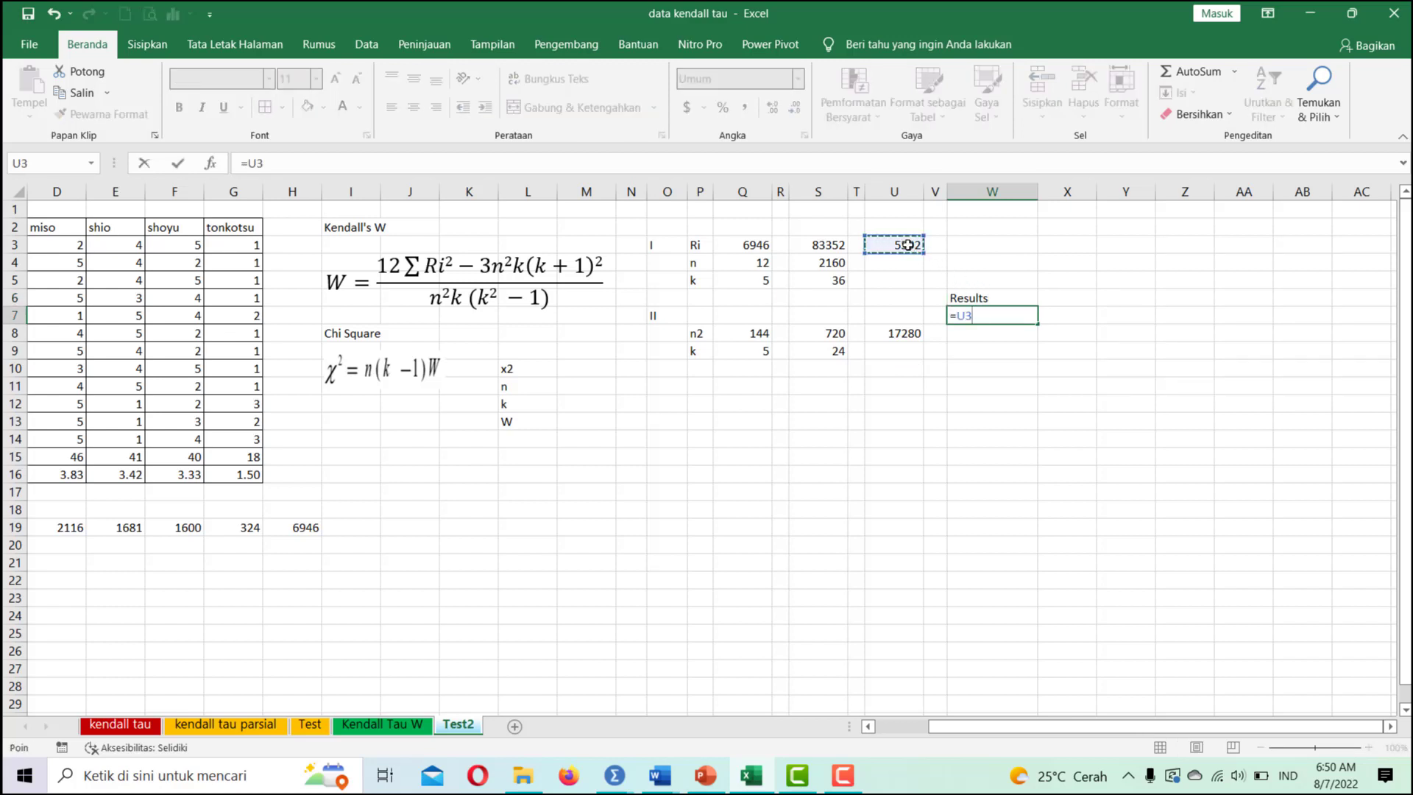
{"action": "type", "text": "/"}
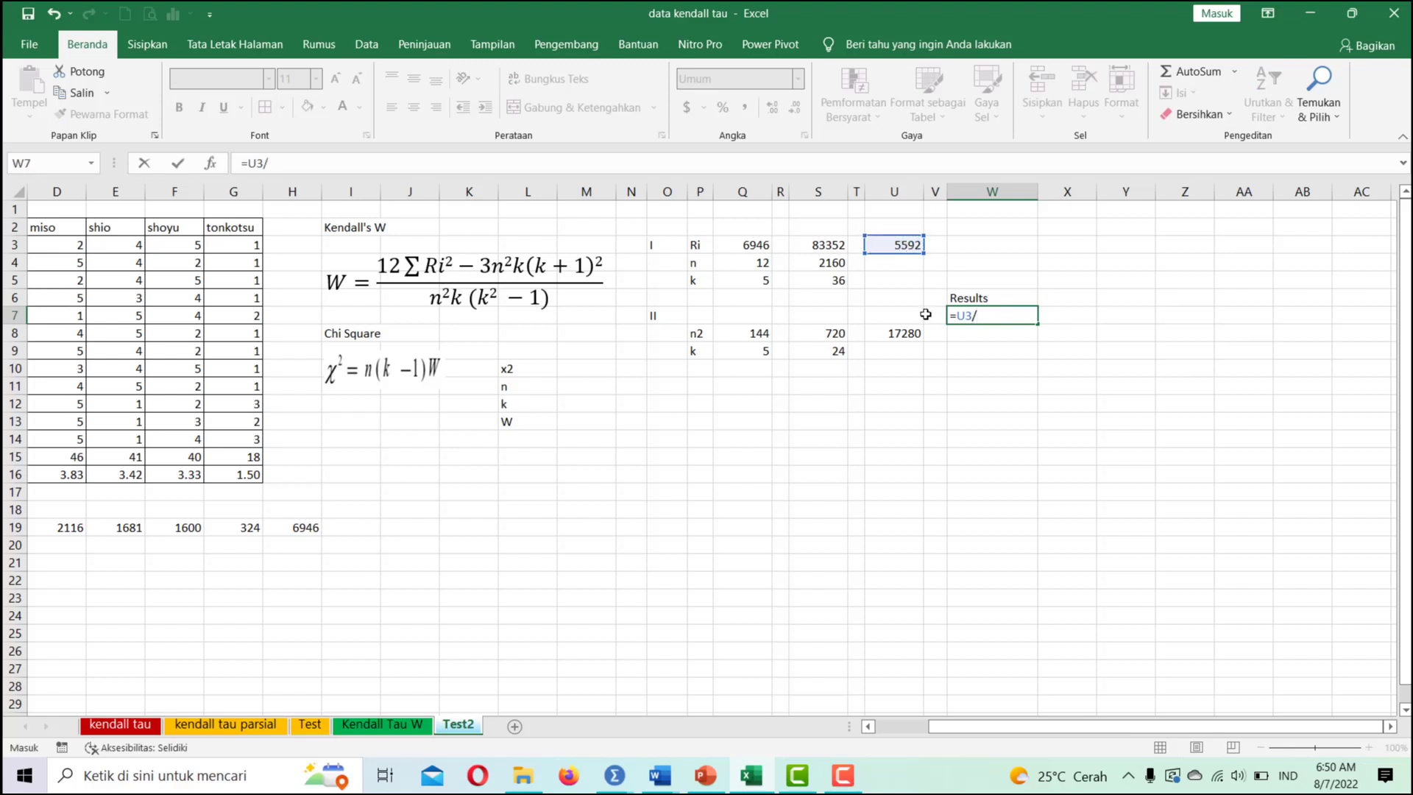
{"action": "left_click", "coordinate": [904, 331]}
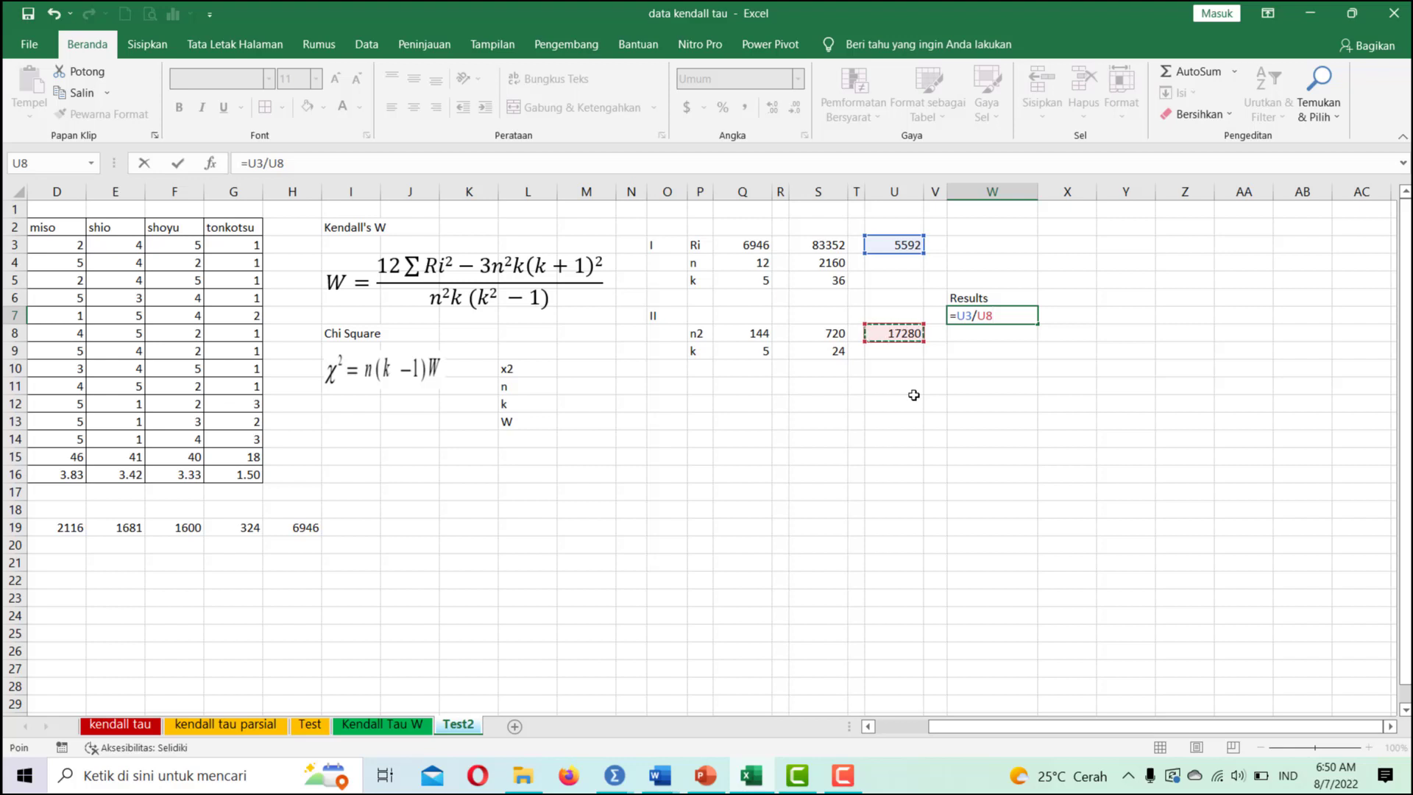
{"action": "key", "text": "Return"}
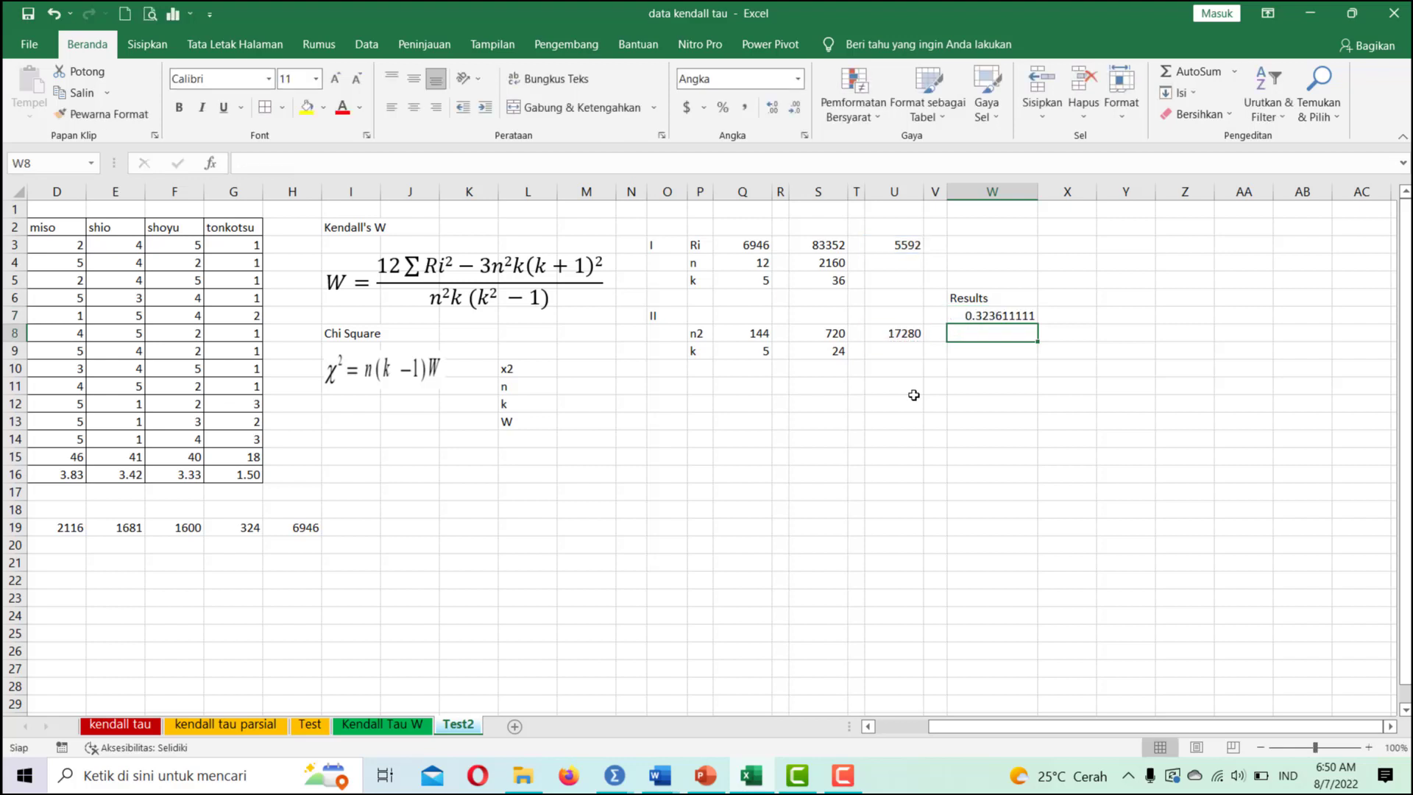
Reduce the Kendall's W result in cell W7 to three decimal places
{"action": "left_click", "coordinate": [1016, 310]}
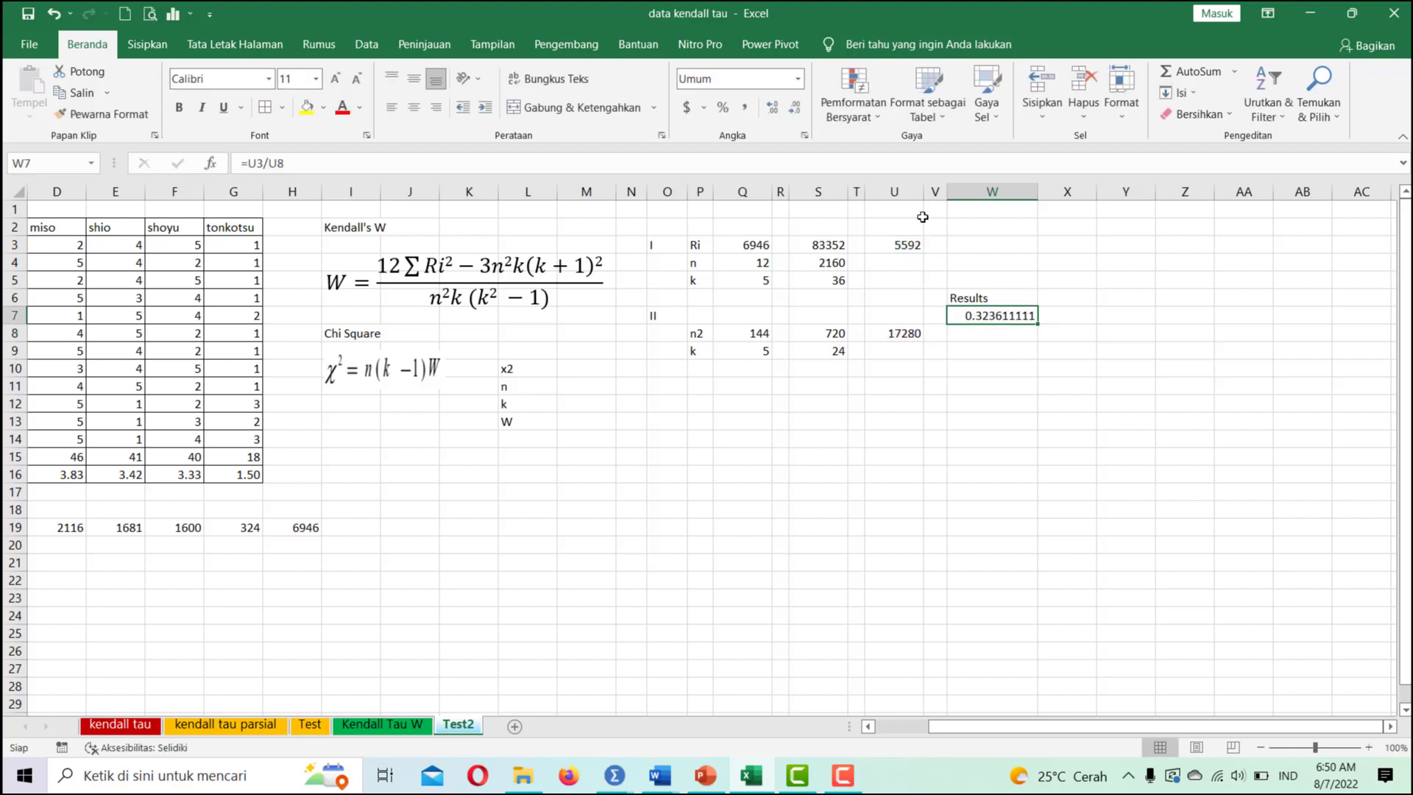
{"action": "left_click", "coordinate": [794, 109]}
{"action": "left_click", "coordinate": [794, 109]}
{"action": "left_click", "coordinate": [795, 110]}
{"action": "left_click", "coordinate": [795, 111]}
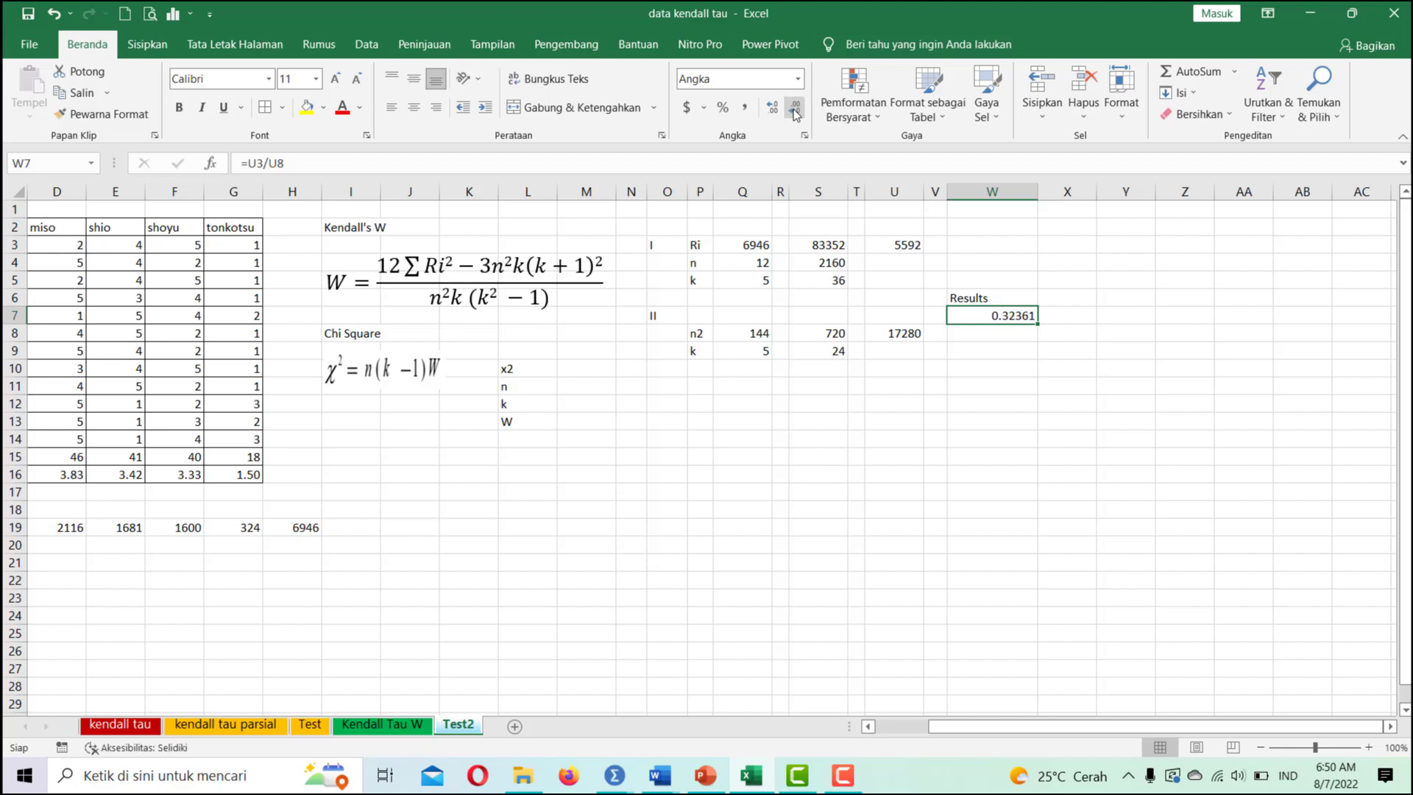
{"action": "left_click", "coordinate": [794, 110]}
{"action": "left_click", "coordinate": [795, 111]}
Switch to the SPSS output to compare Kendall's W in the Test Statistics table with the manual result, and return to Excel
{"action": "left_click", "coordinate": [615, 774]}
{"action": "left_click", "coordinate": [722, 717]}
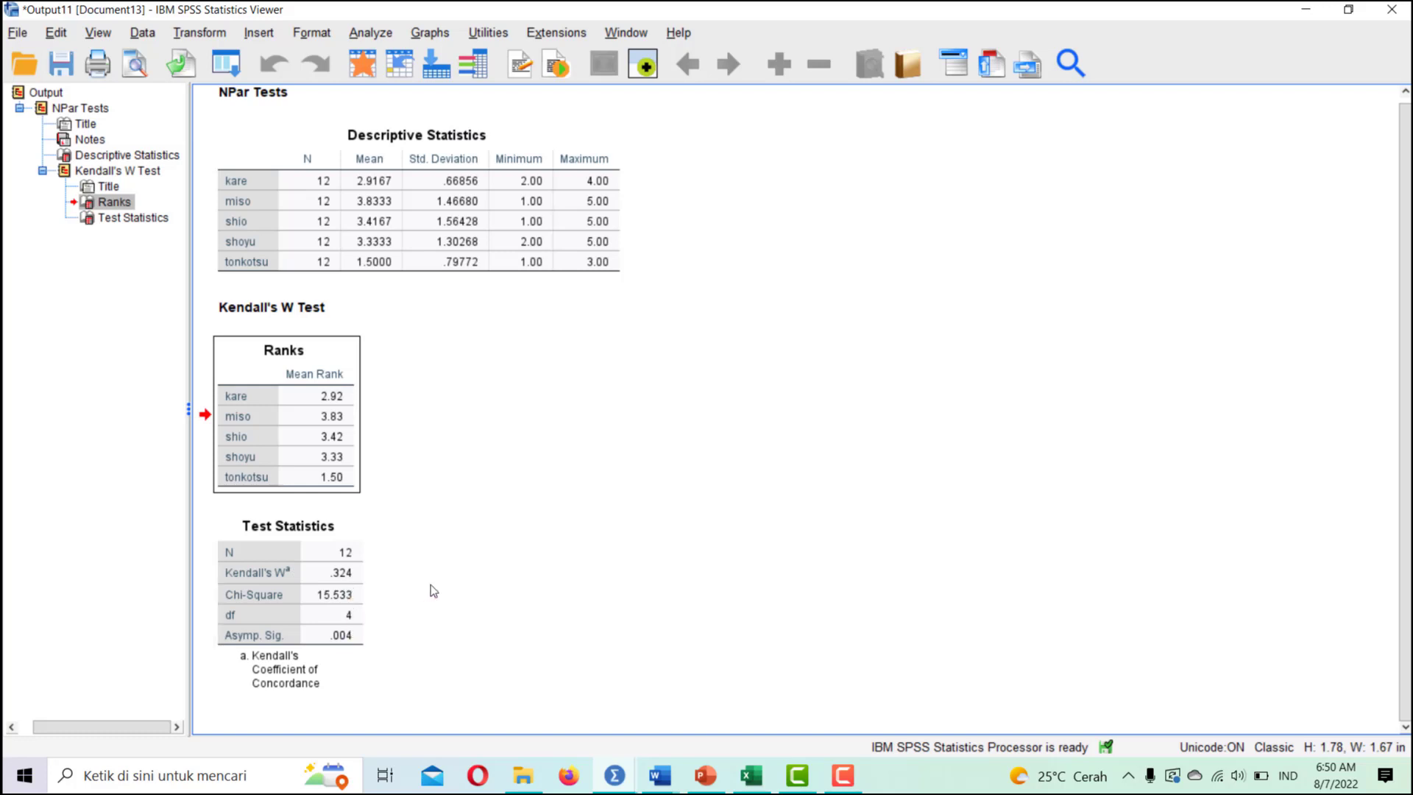
{"action": "left_click", "coordinate": [332, 582]}
{"action": "left_click", "coordinate": [751, 775]}
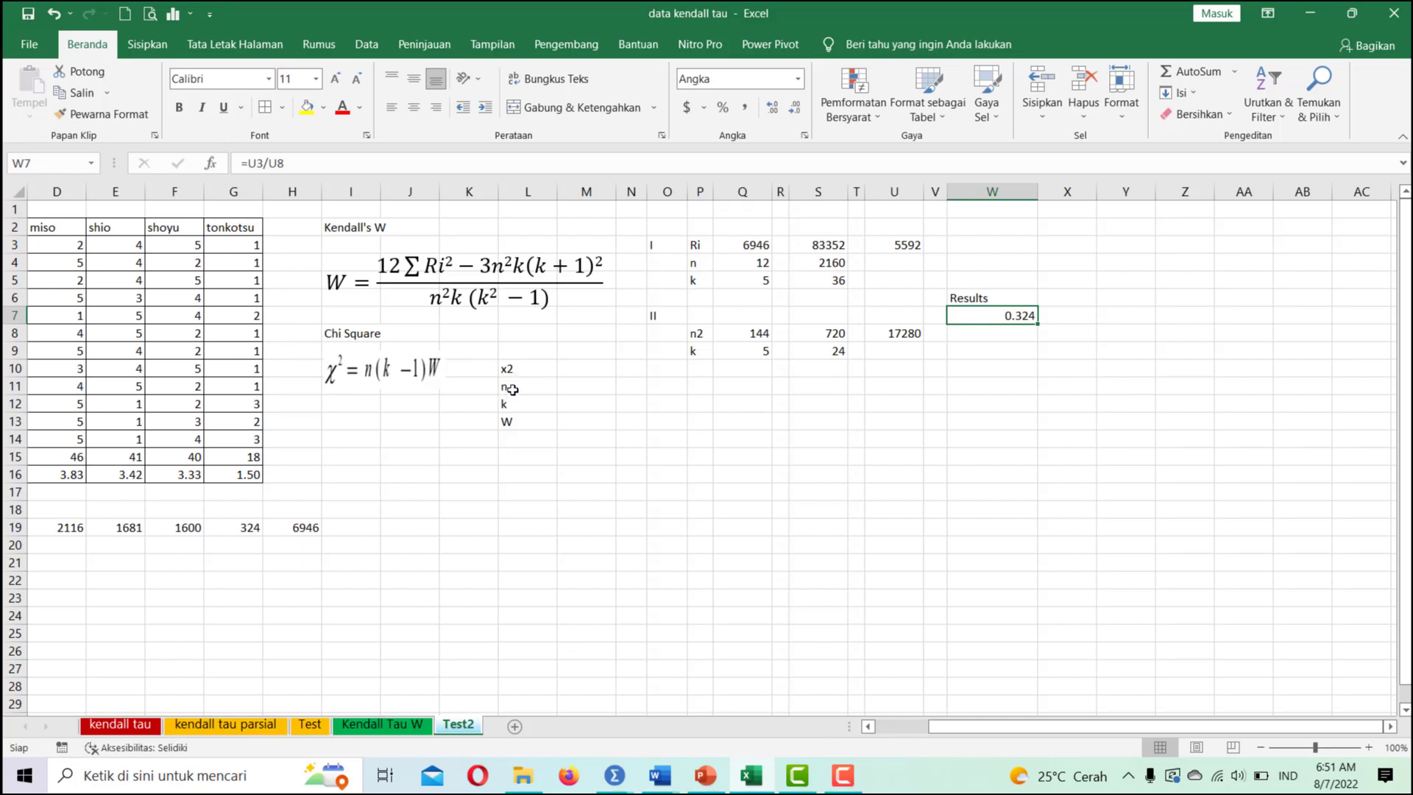
Fill in the chi-square inputs: n as 12 in cell M11, k as 5 in M12 and W as =W7 in M13
{"action": "left_click", "coordinate": [582, 390]}
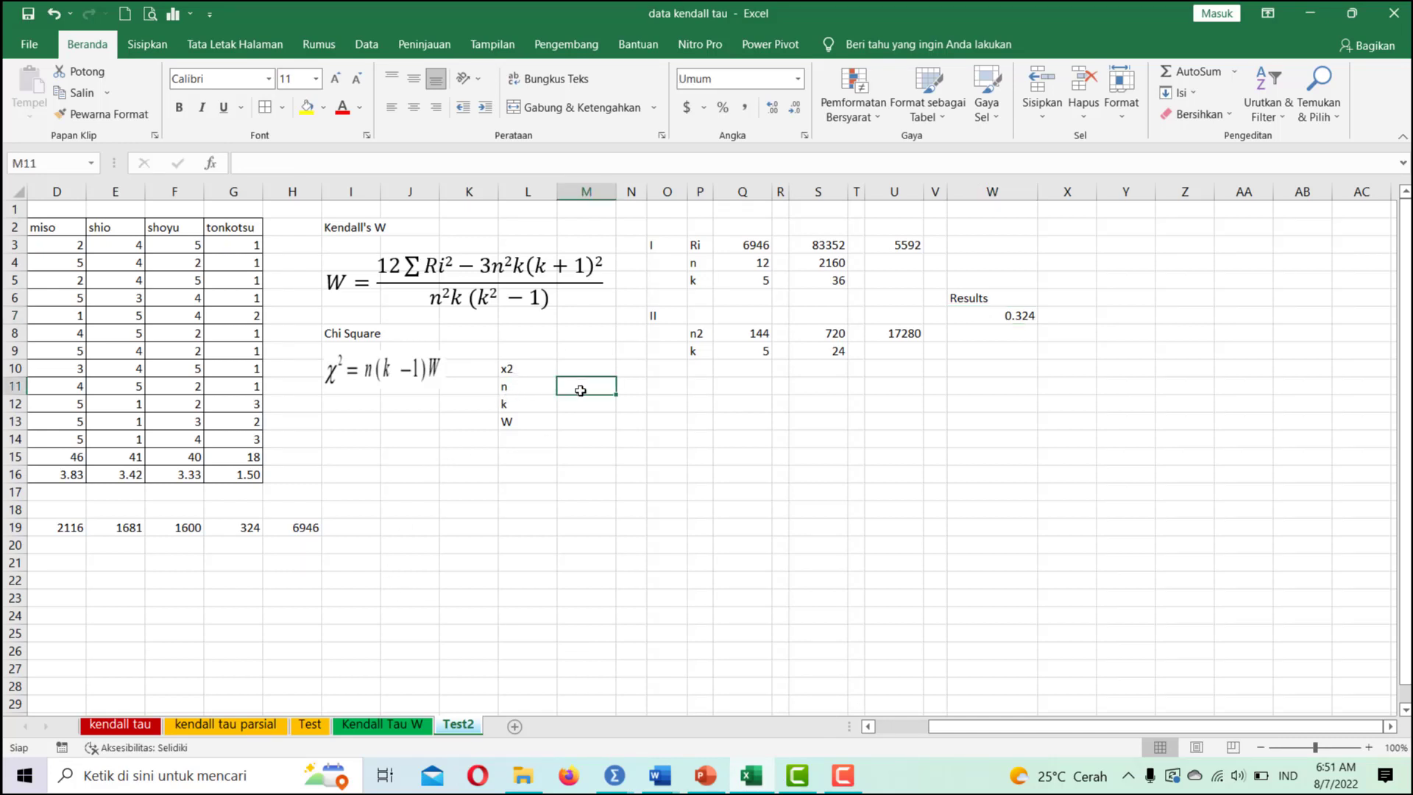
{"action": "type", "text": "12"}
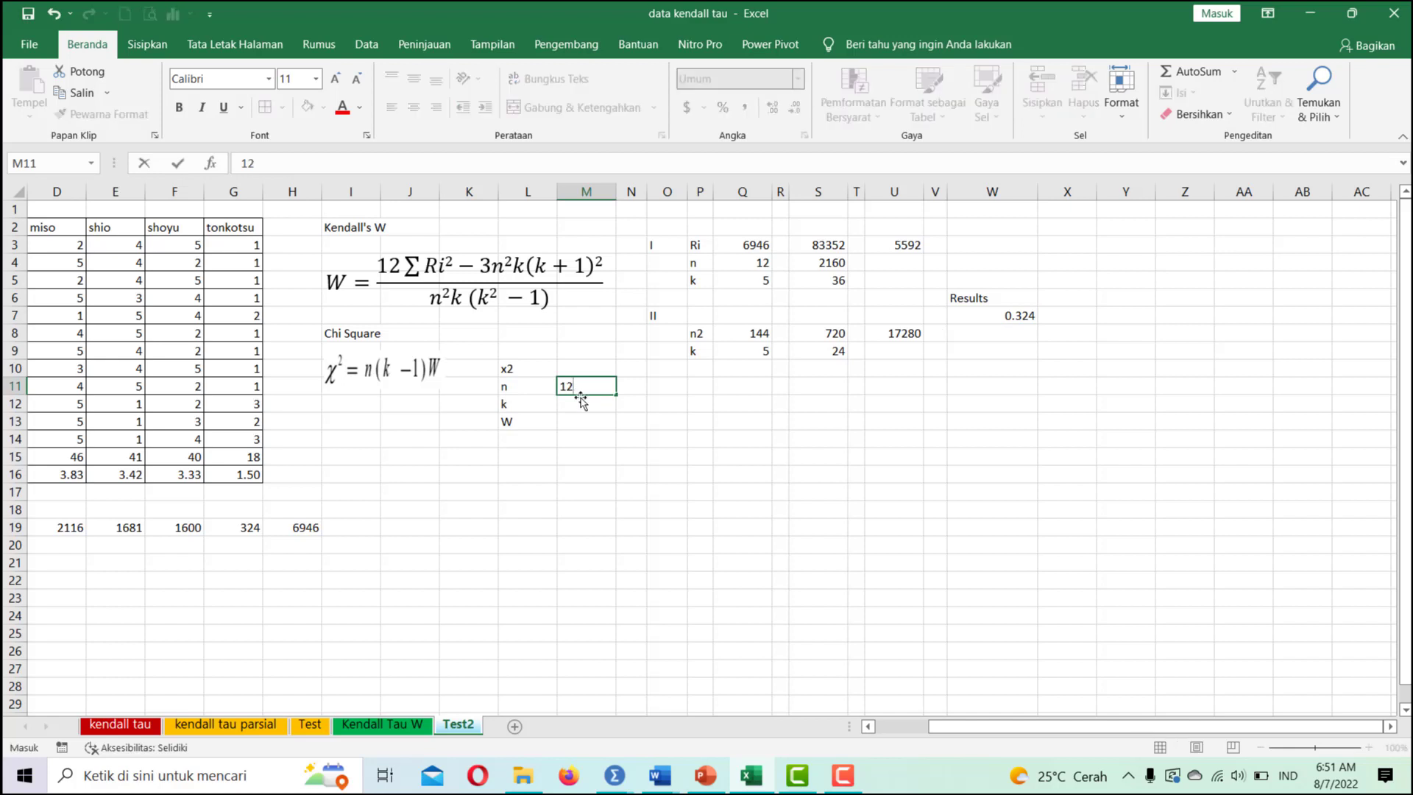
{"action": "key", "text": "ctrl+Return"}
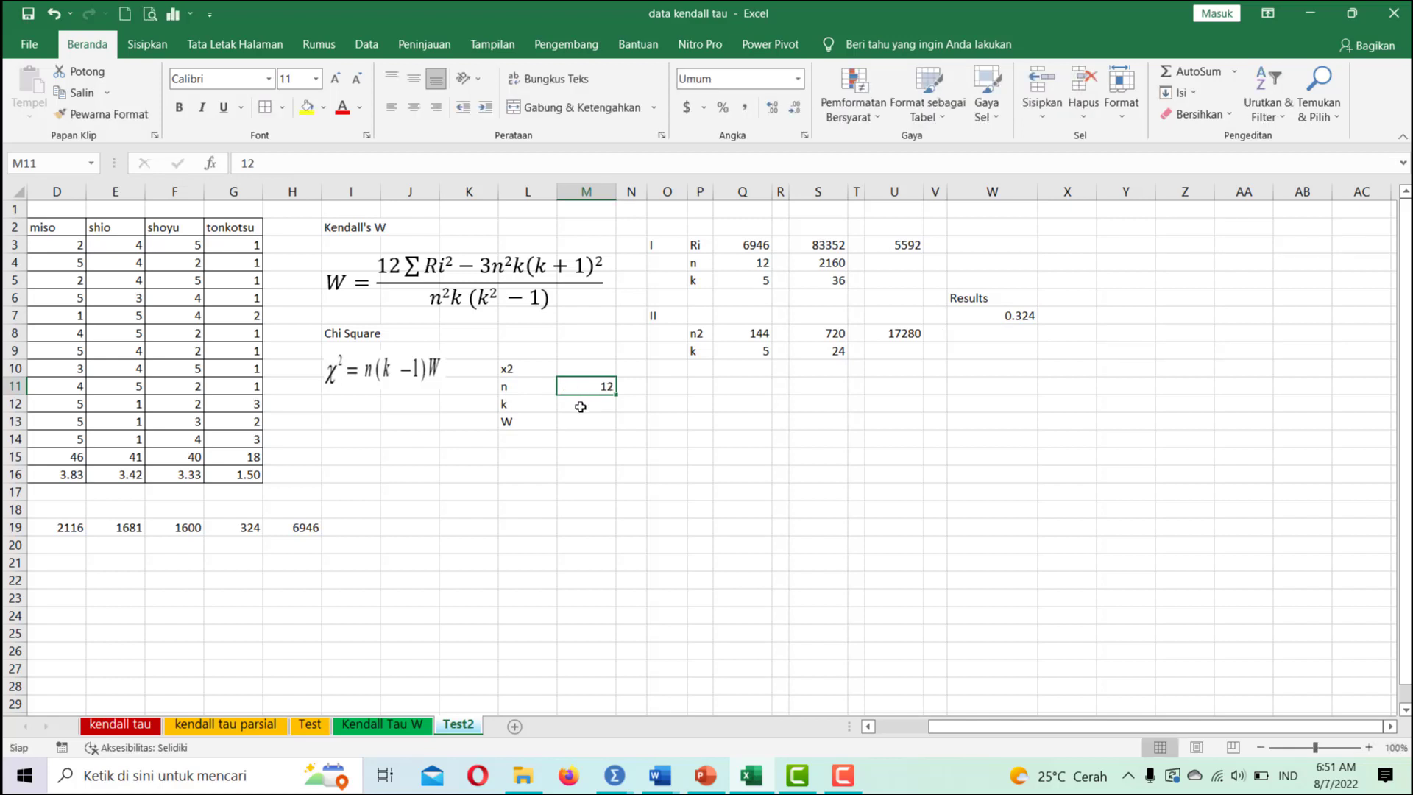
{"action": "left_click", "coordinate": [580, 406]}
{"action": "type", "text": "5"}
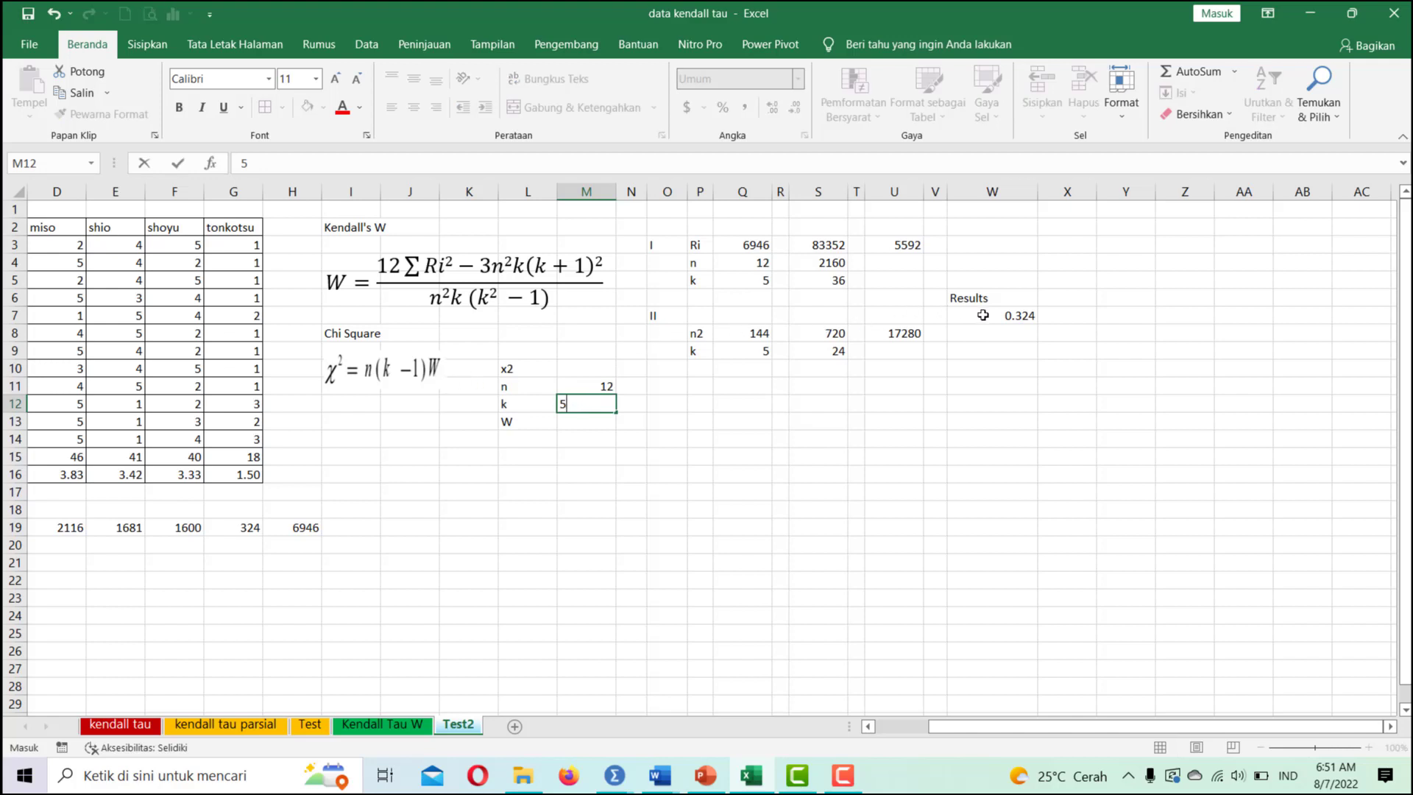
{"action": "left_click", "coordinate": [588, 422]}
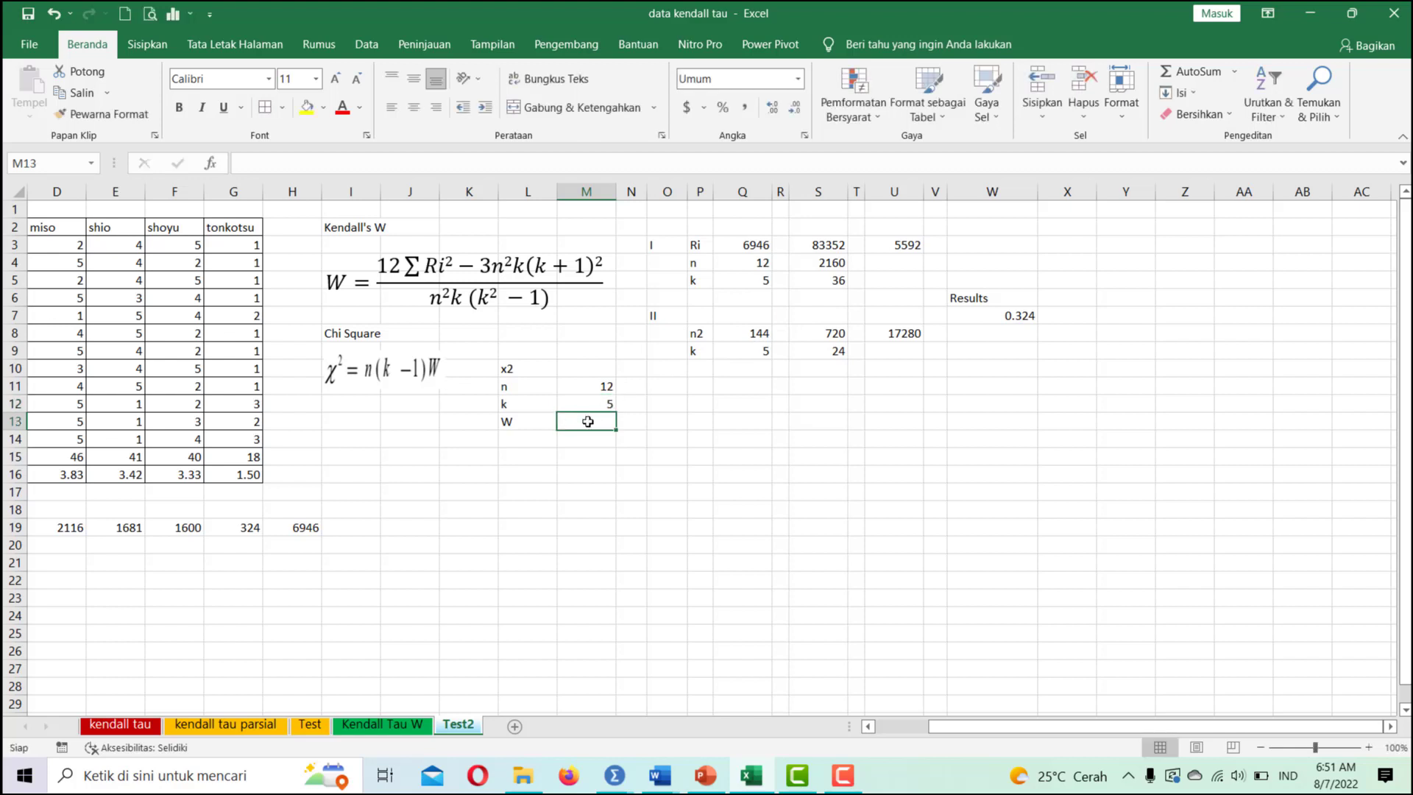
{"action": "type", "text": "="}
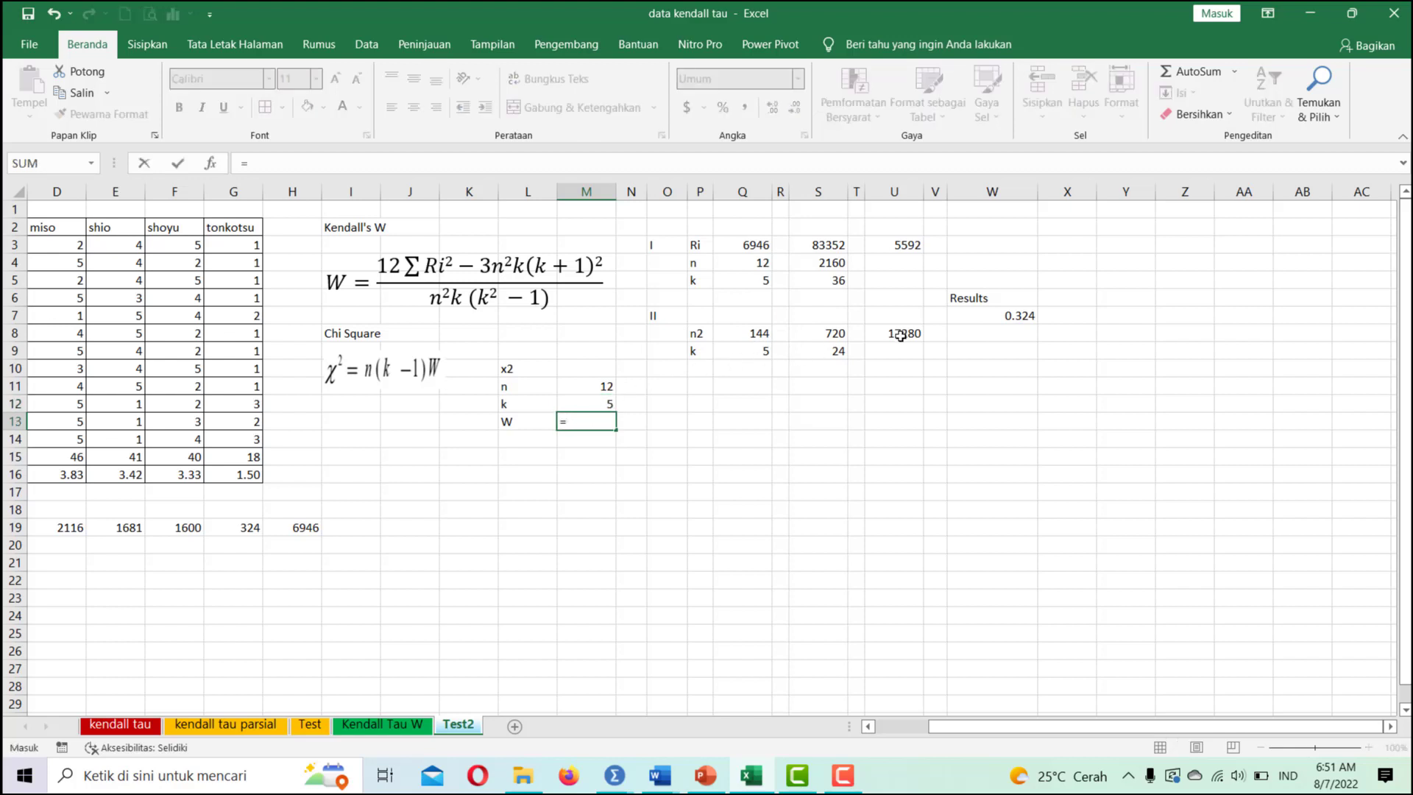
{"action": "left_click", "coordinate": [1016, 314]}
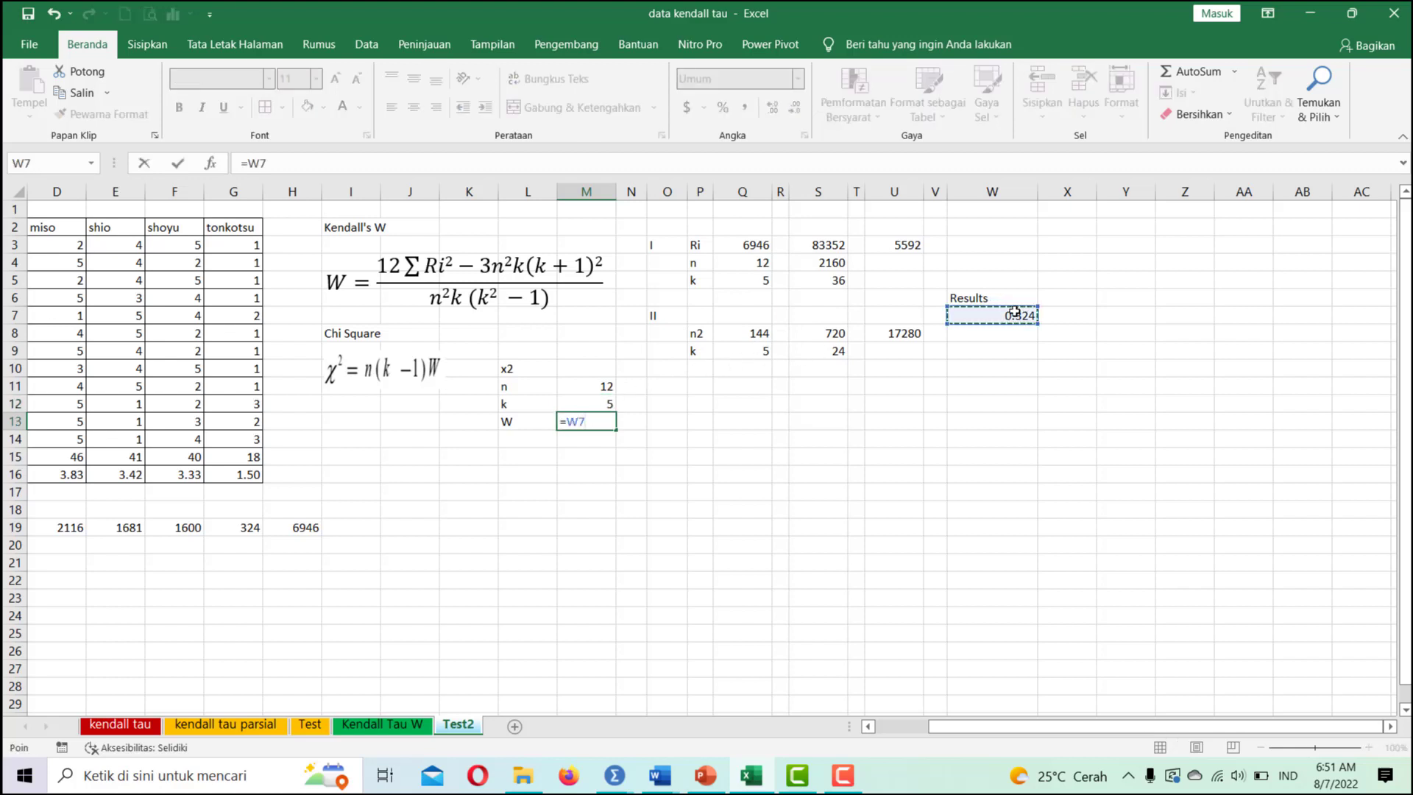
{"action": "key", "text": "Return"}
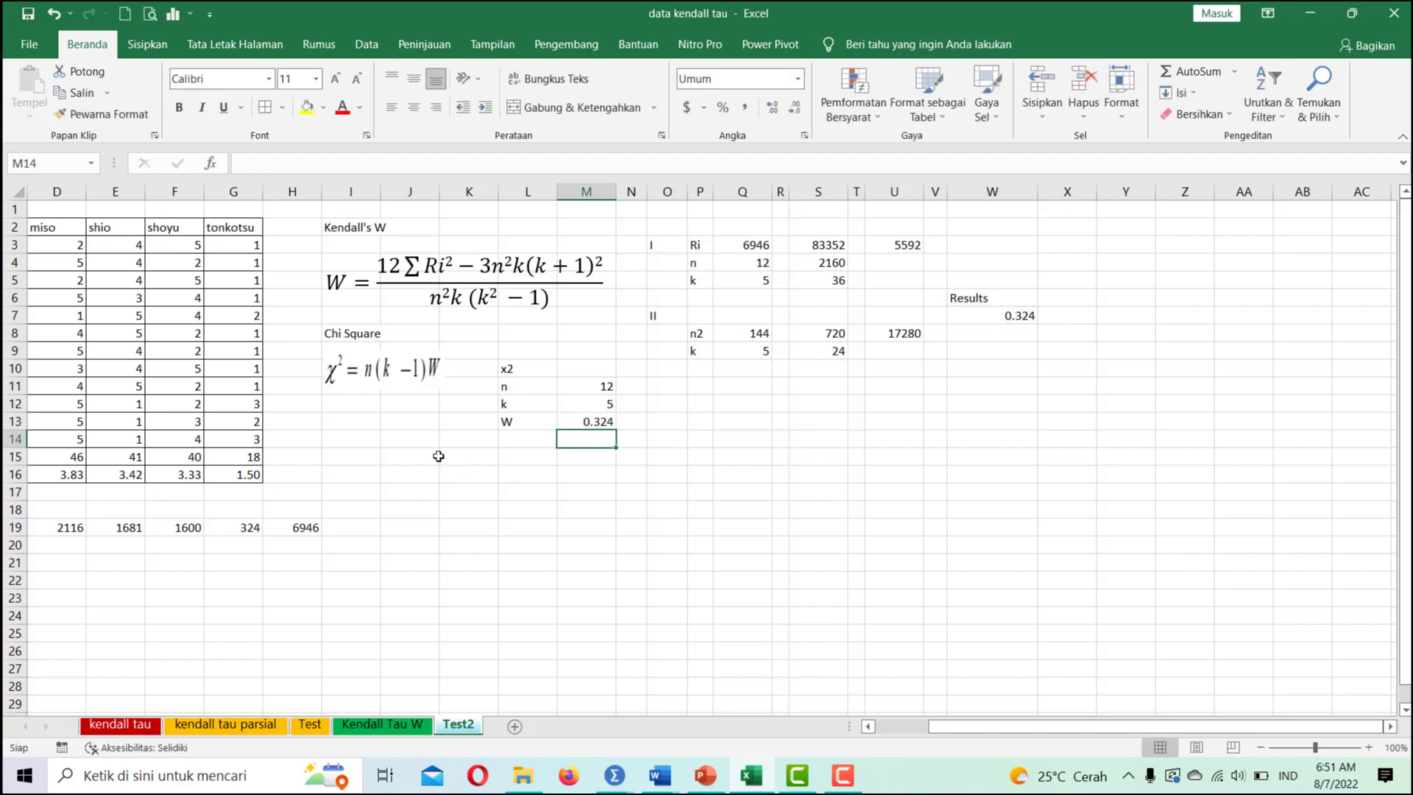
Label cell J15 Result and enter the chi-square formula =M11(M12-1)*W7 in cell K15
{"action": "left_click", "coordinate": [416, 456]}
{"action": "type", "text": "Result"}
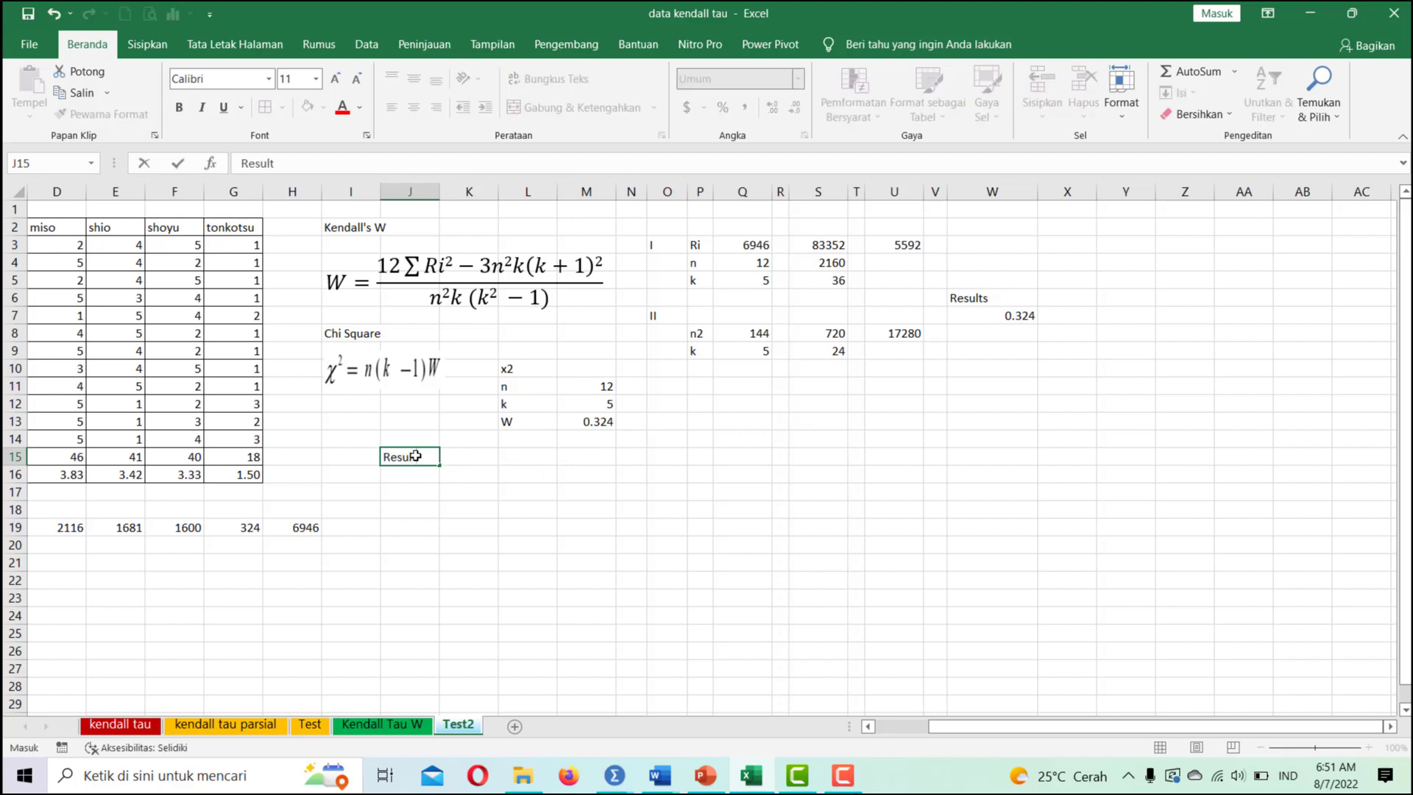
{"action": "left_click", "coordinate": [478, 457]}
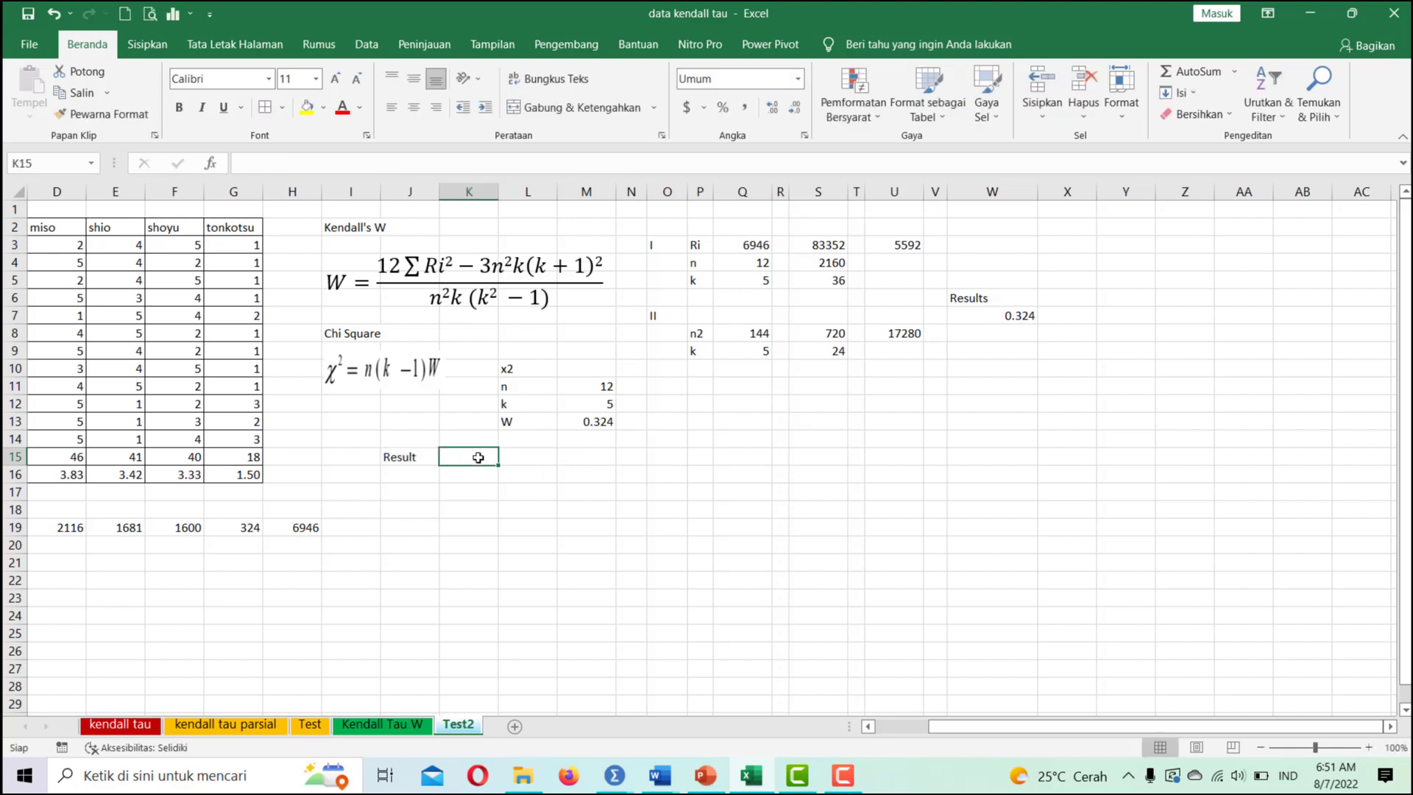
{"action": "type", "text": "="}
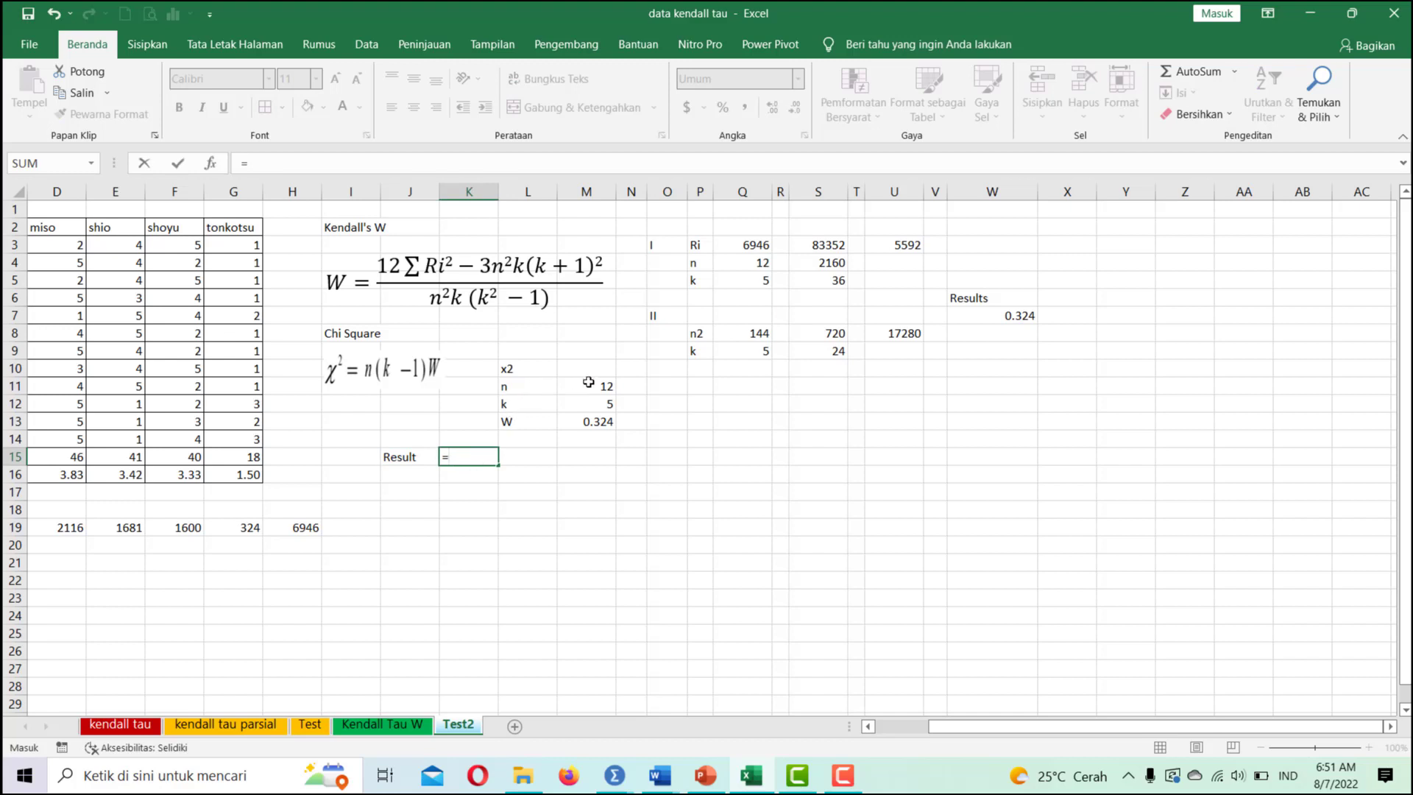
{"action": "left_click", "coordinate": [597, 382]}
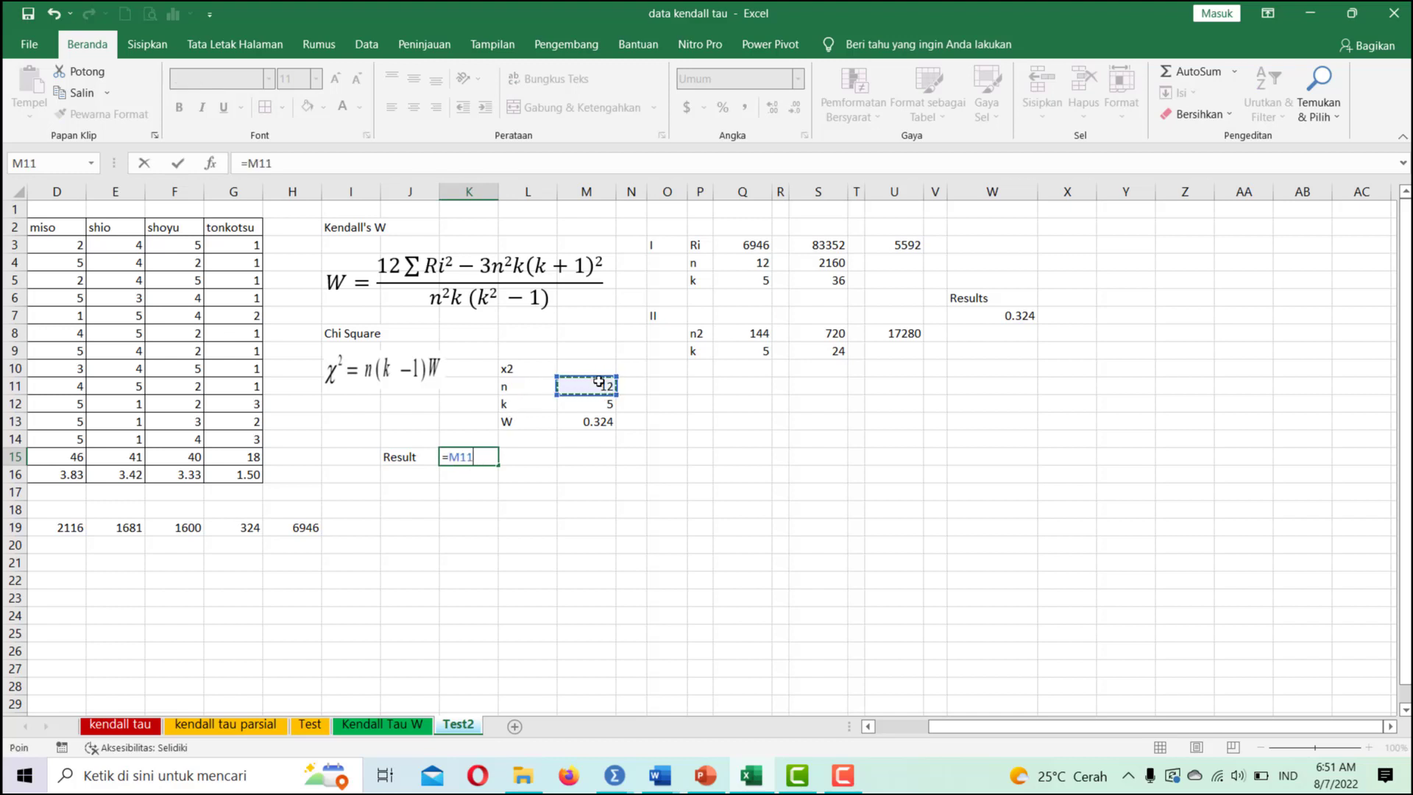
{"action": "type", "text": "("}
{"action": "left_click", "coordinate": [600, 405]}
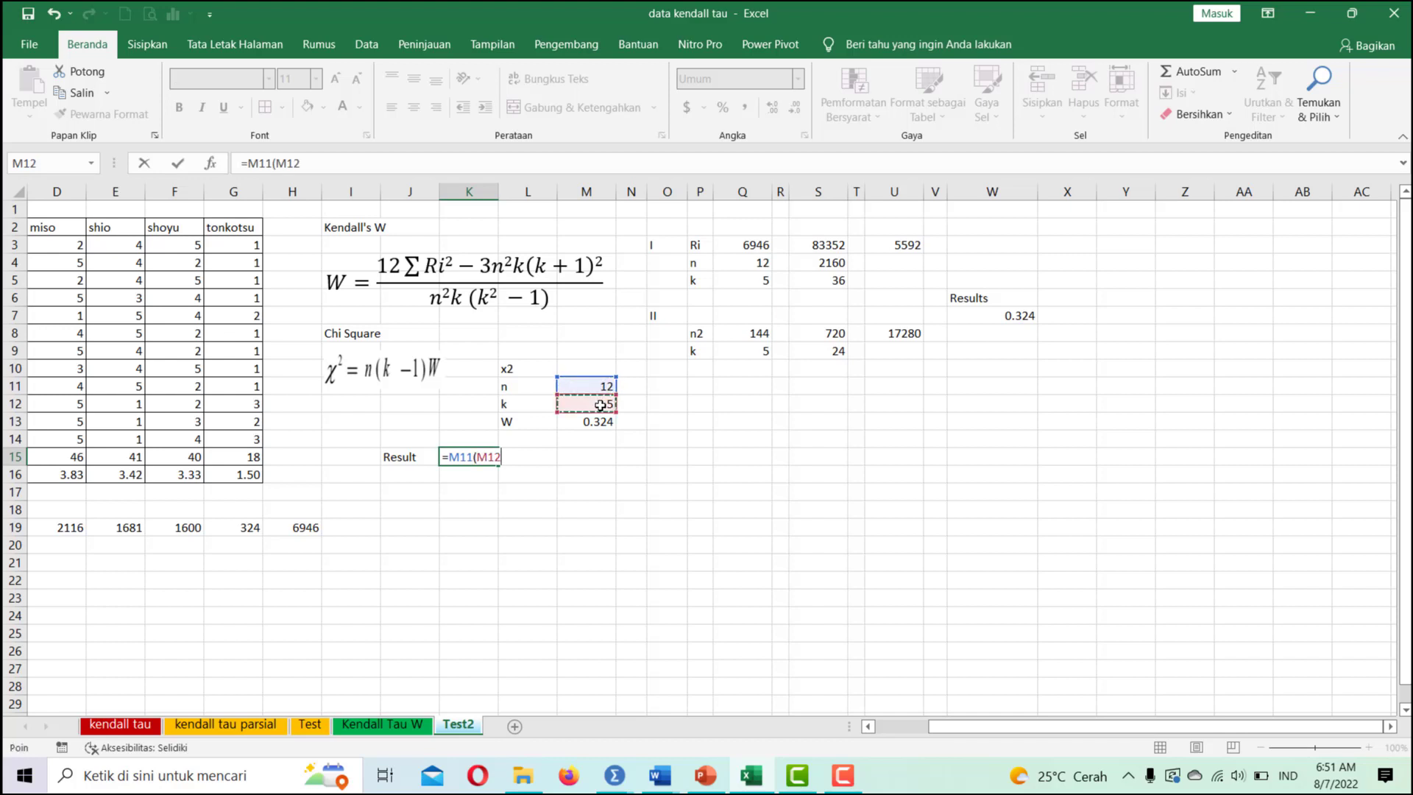
{"action": "type", "text": "-1)*"}
{"action": "left_click", "coordinate": [1016, 310]}
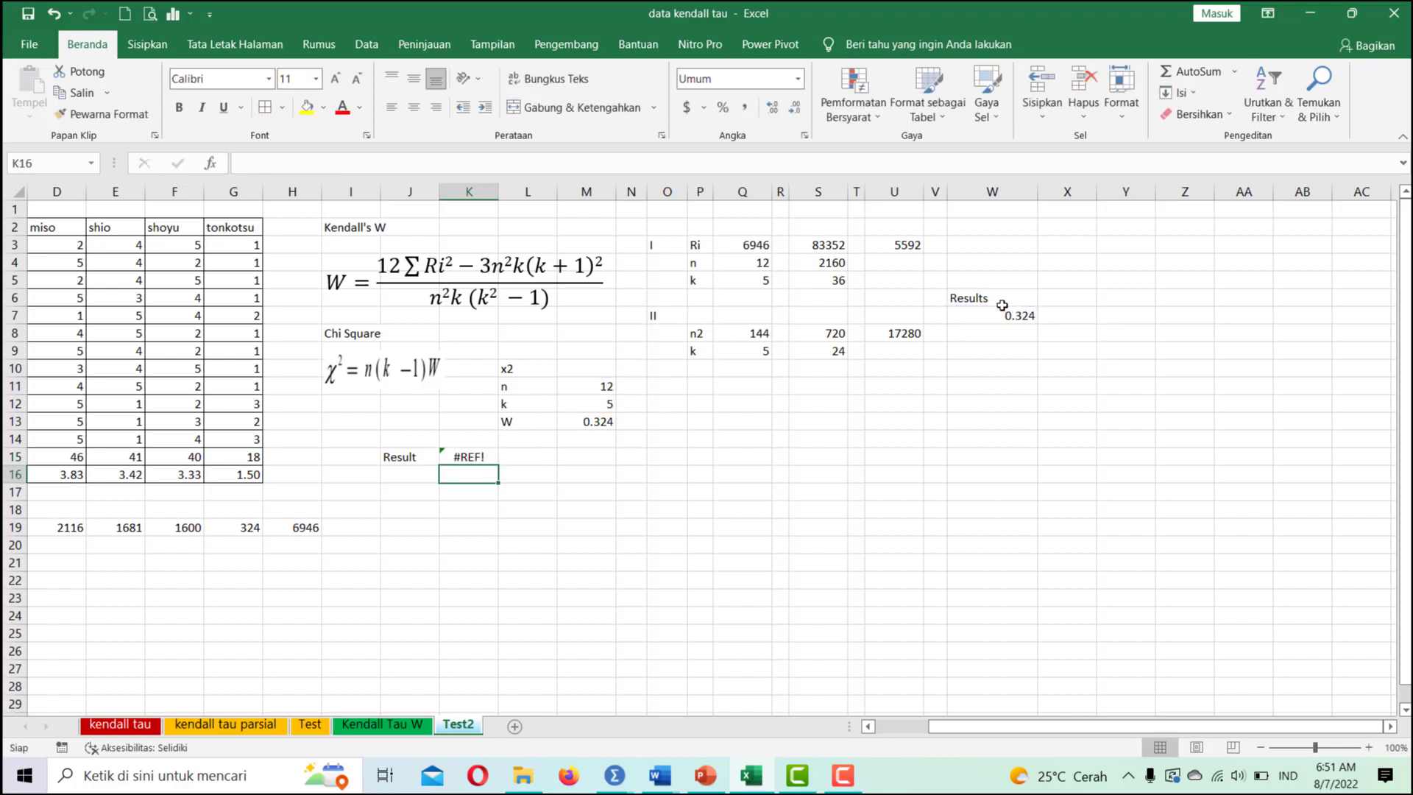
Correct the chi-square formula in K15 to =M11*(M12-1)*W7 by adding the missing multiplication sign
{"action": "left_click", "coordinate": [454, 456]}
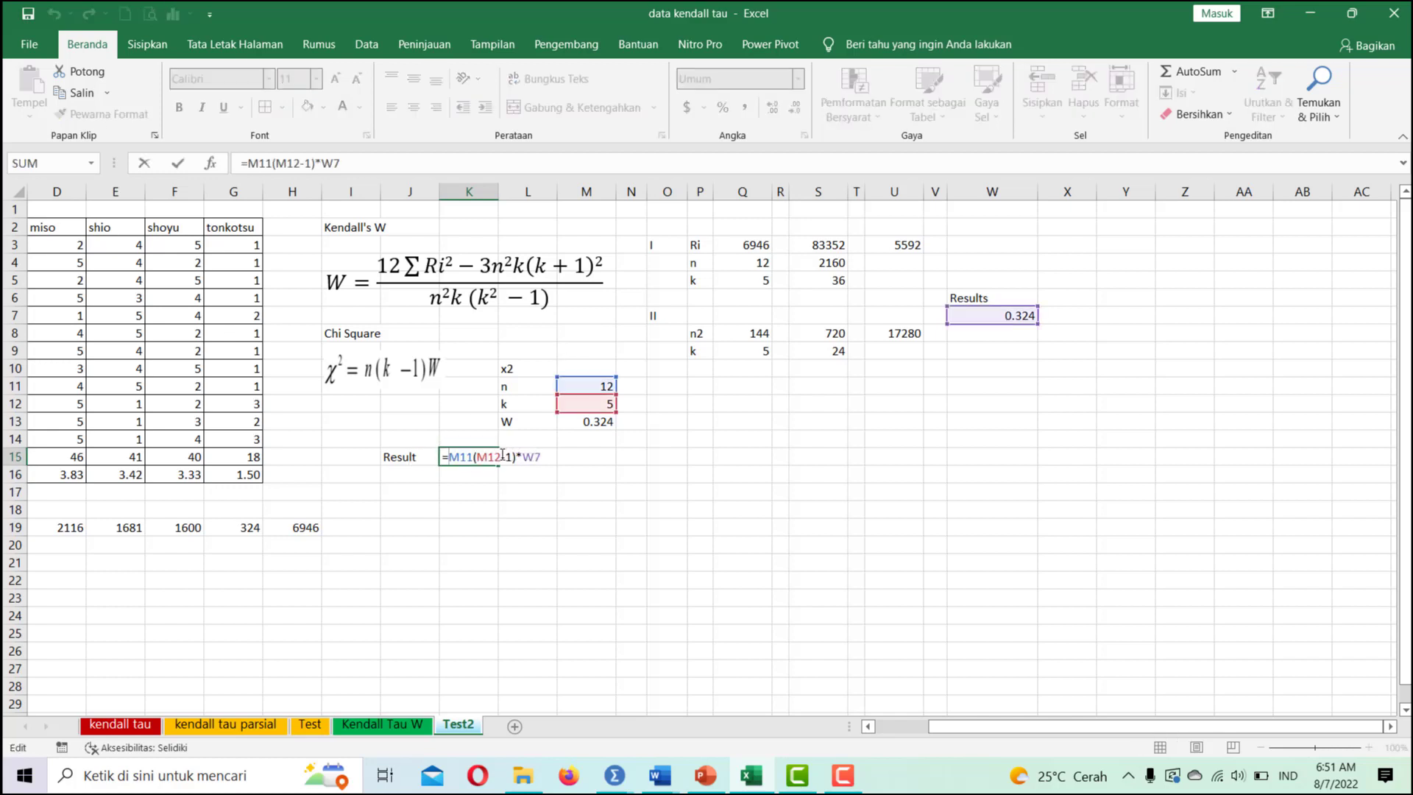
{"action": "left_click", "coordinate": [475, 457]}
{"action": "type", "text": "*"}
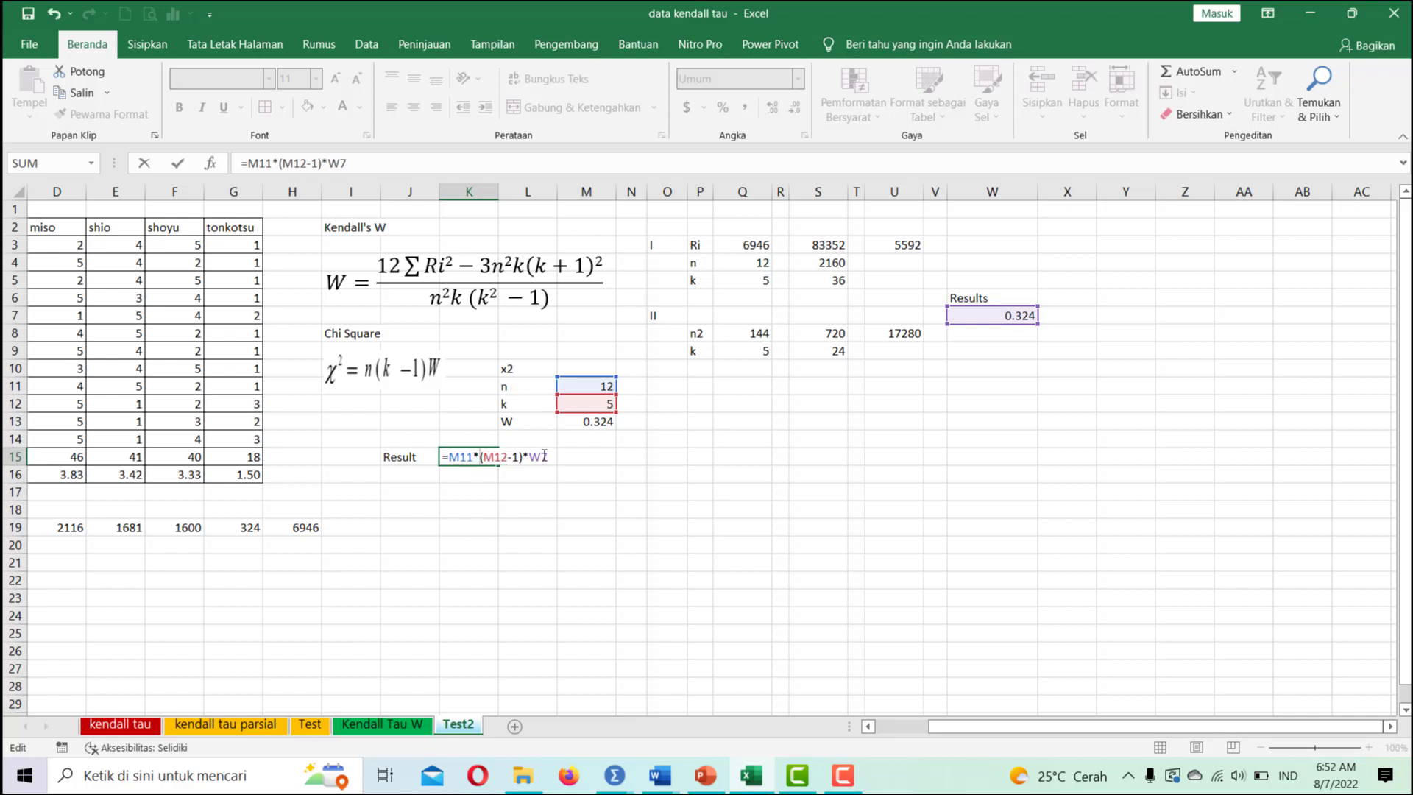
{"action": "key", "text": "Return"}
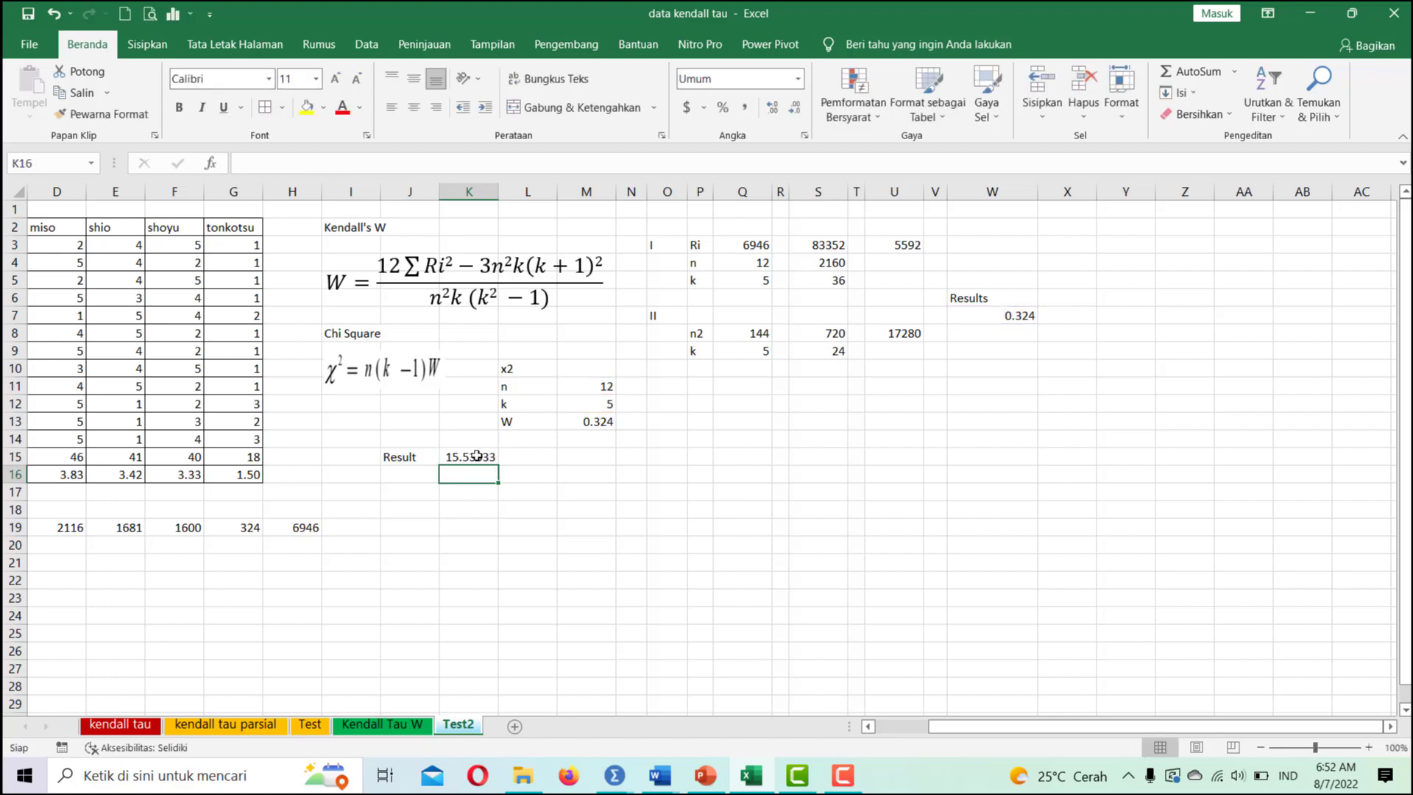
Reduce the chi-square result in cell K15 to three decimal places
{"action": "left_click", "coordinate": [477, 457]}
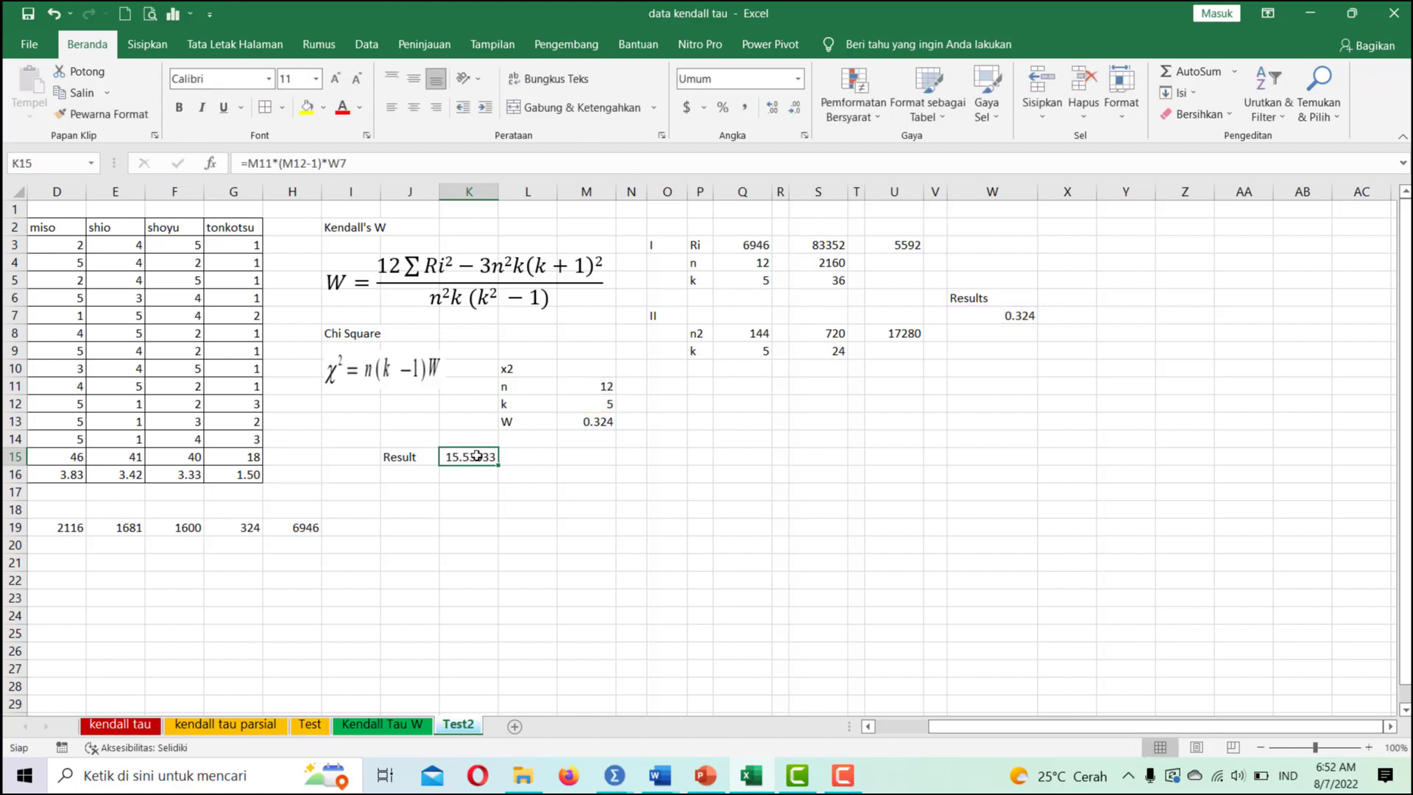
{"action": "left_click", "coordinate": [795, 109]}
{"action": "left_click", "coordinate": [794, 109]}
Switch to the SPSS output and check the Chi-Square value in the Test Statistics table against the manual result
{"action": "left_click", "coordinate": [614, 776]}
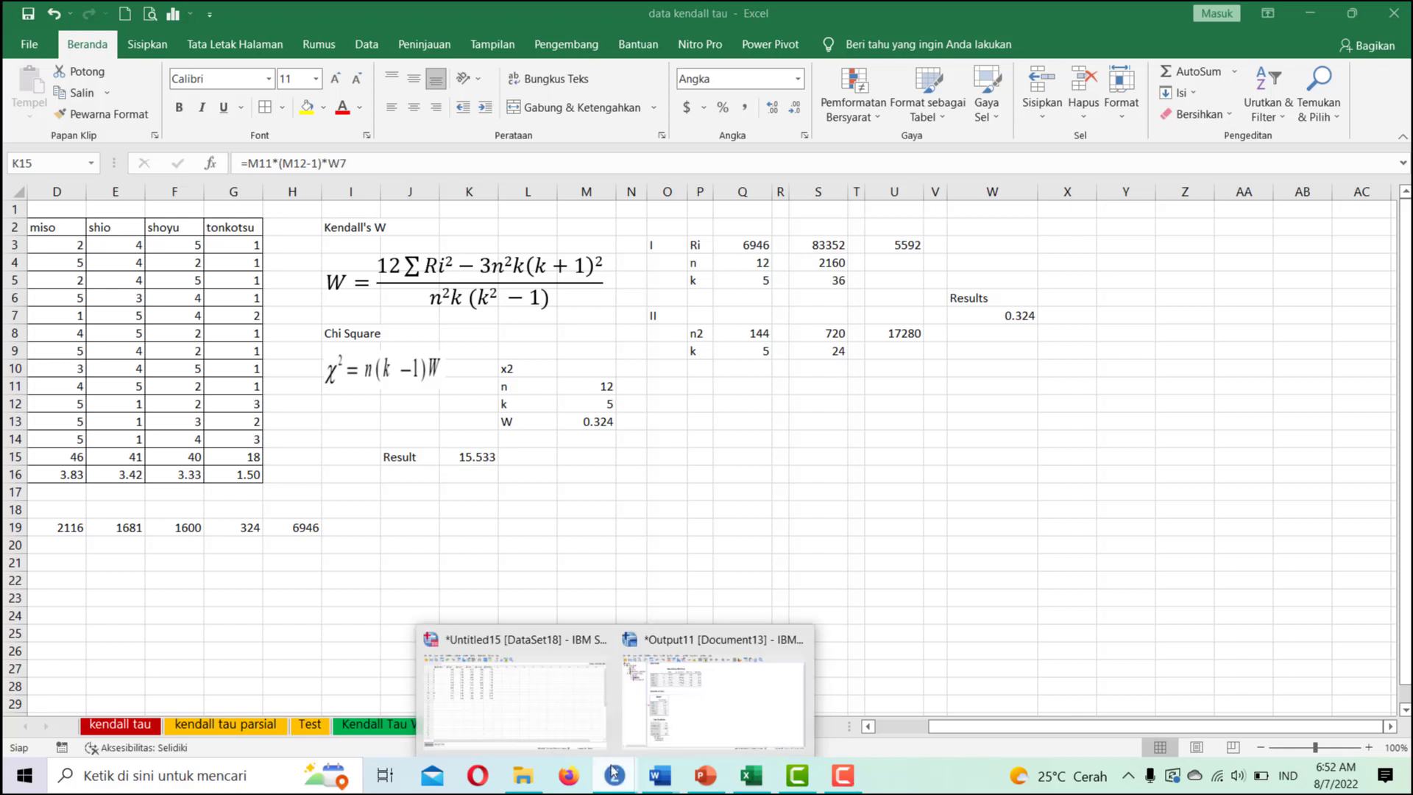
{"action": "left_click", "coordinate": [683, 721]}
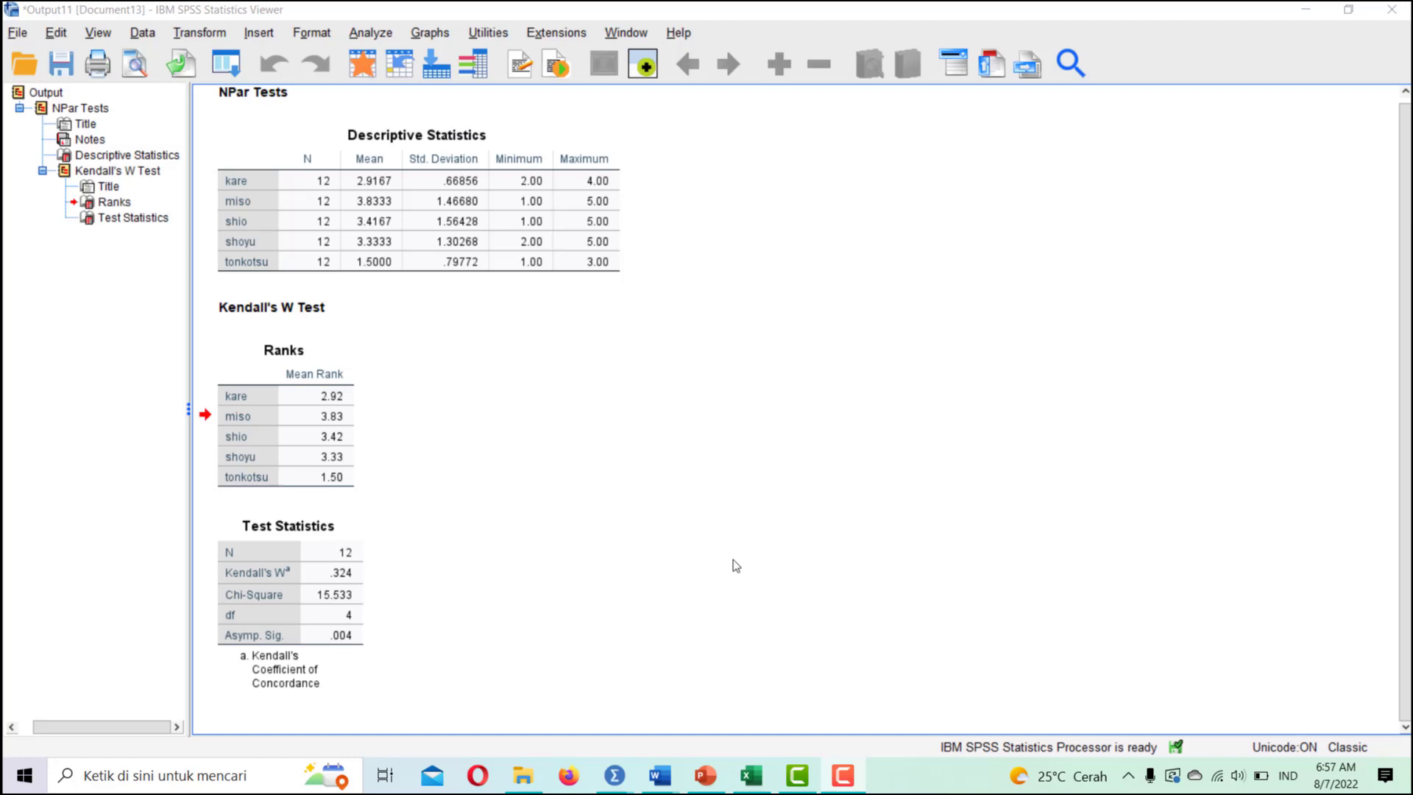
{"action": "left_click", "coordinate": [288, 593]}
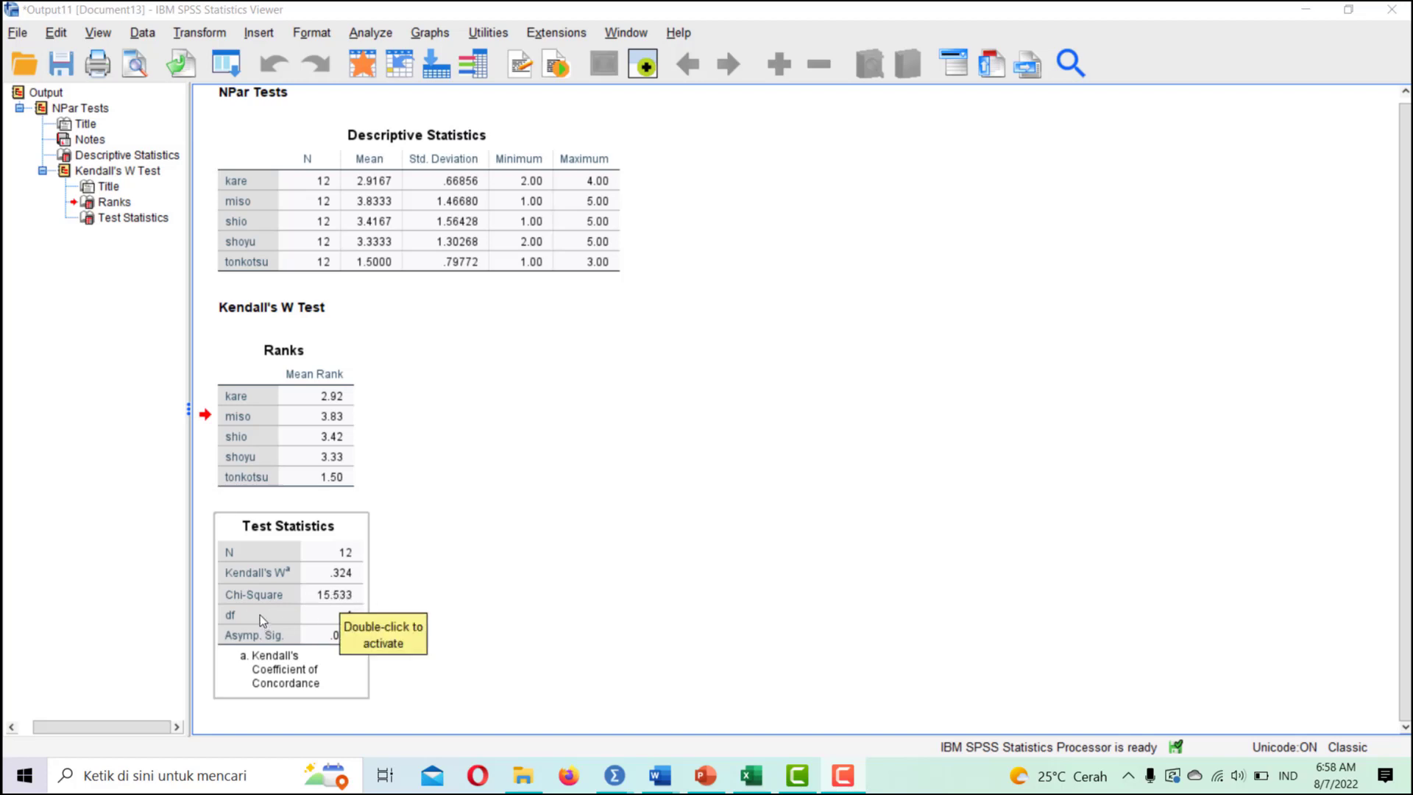
{"action": "left_click", "coordinate": [505, 624]}
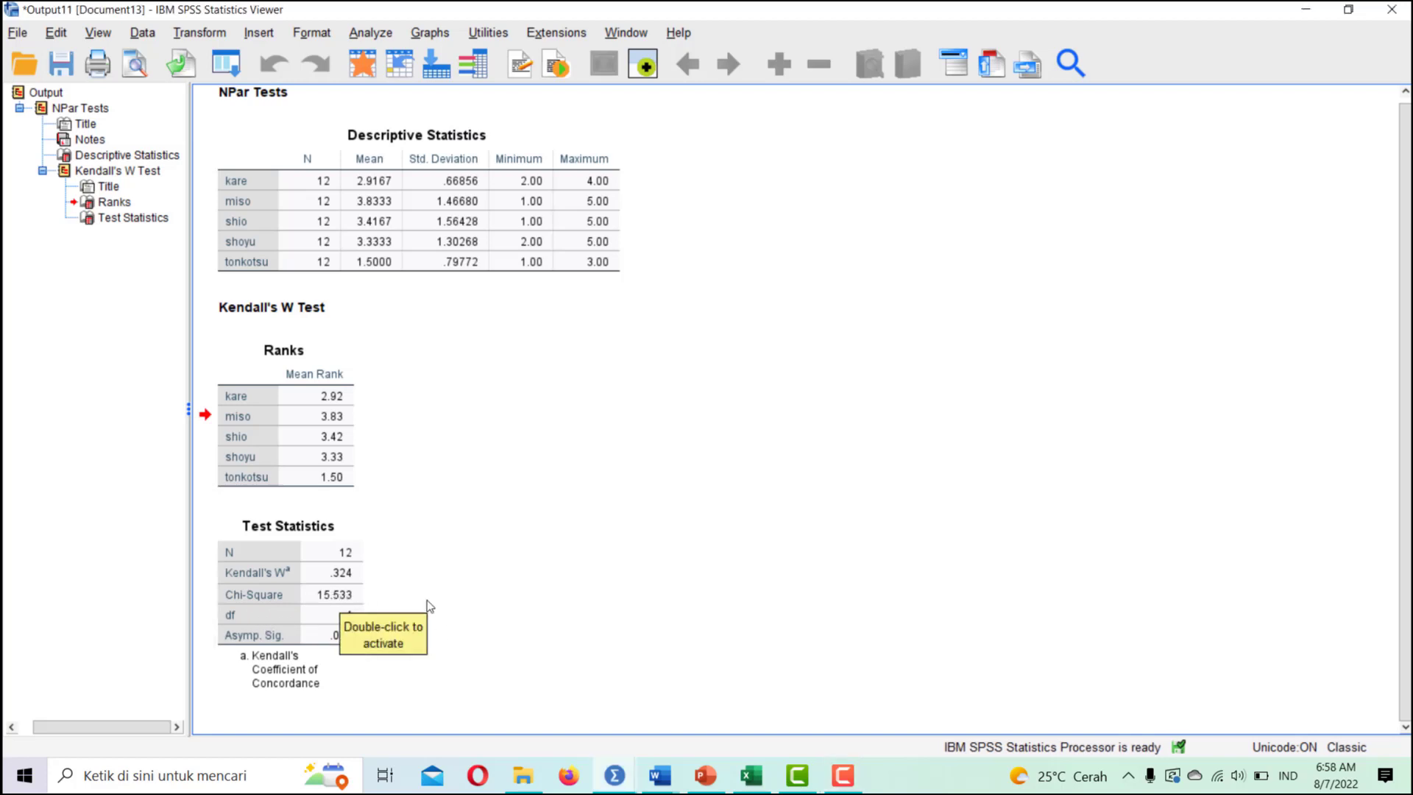
{"action": "left_click", "coordinate": [359, 578]}
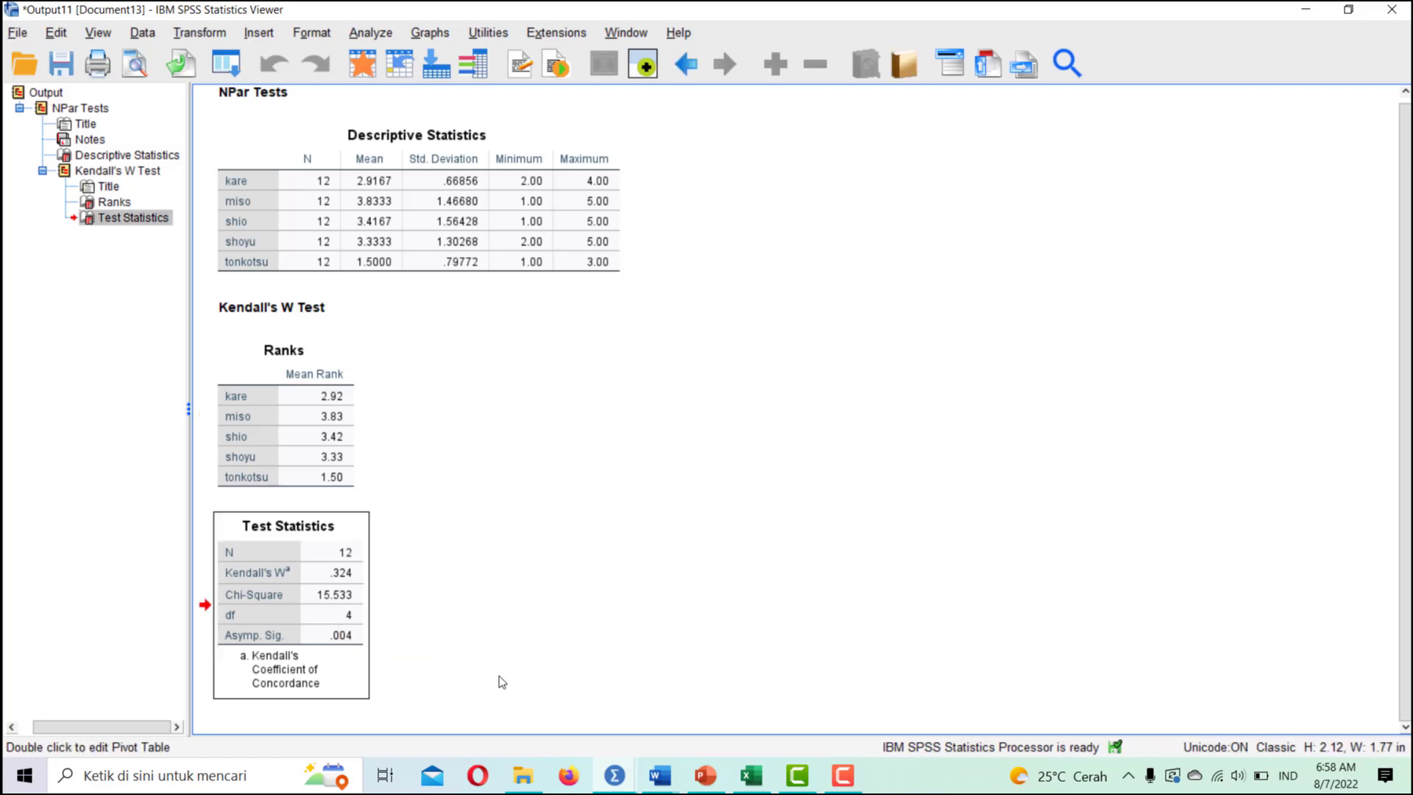
Open the Tabel Chi Square PDF from the Tabel statistik folder and write "k -1 or 5 -1 = 4" in a new Notepad document
{"action": "left_click", "coordinate": [524, 777]}
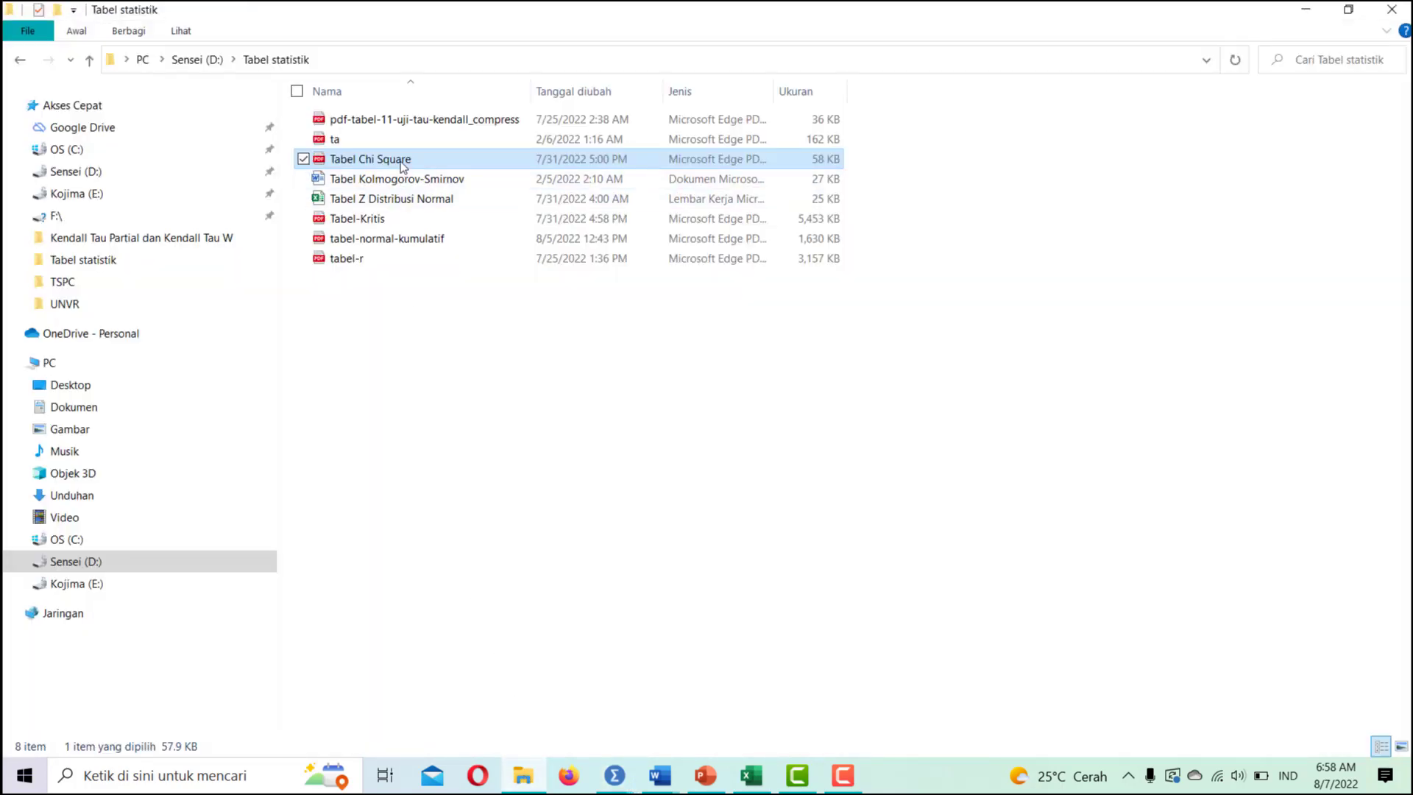
{"action": "double_click", "coordinate": [402, 160]}
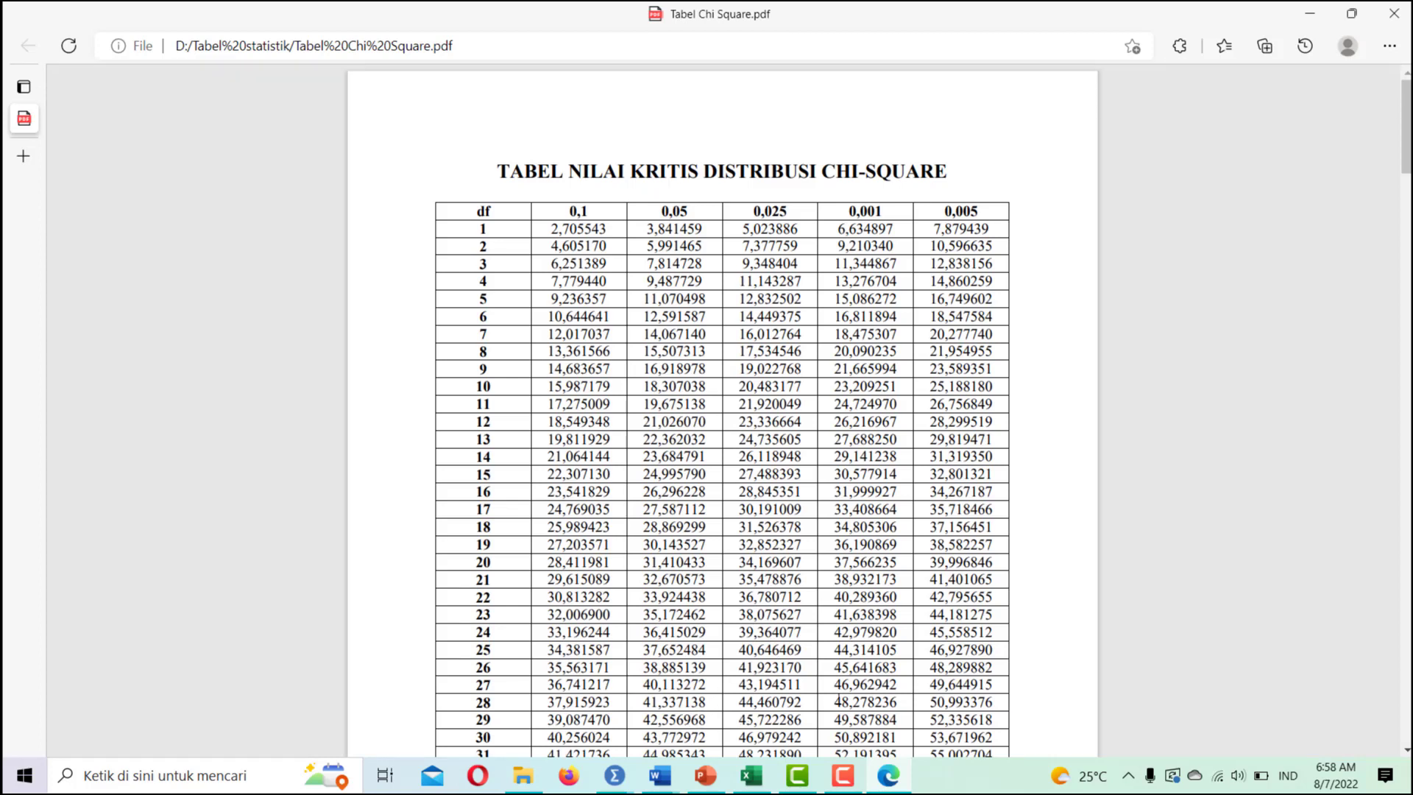
{"action": "key", "text": "super+r"}
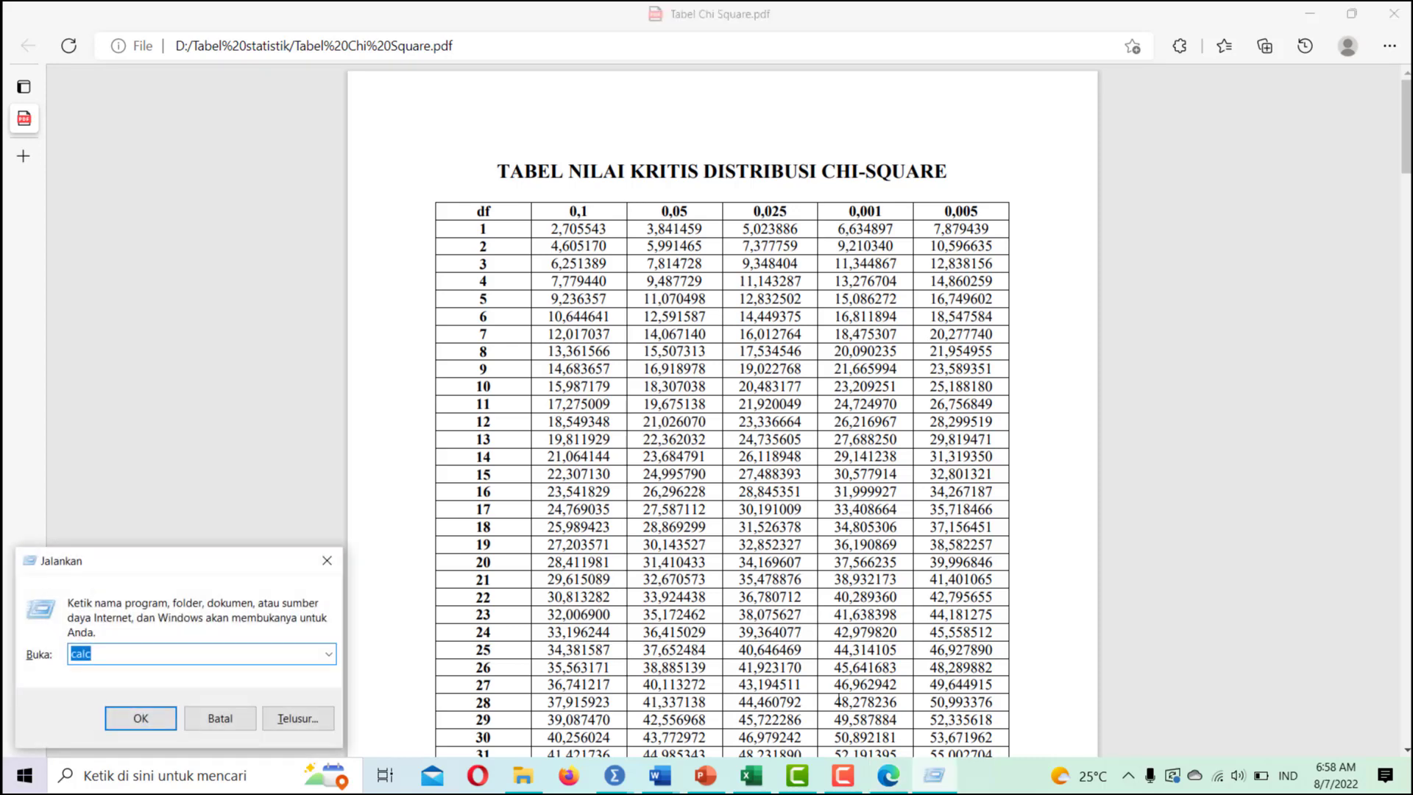
{"action": "type", "text": "notepad"}
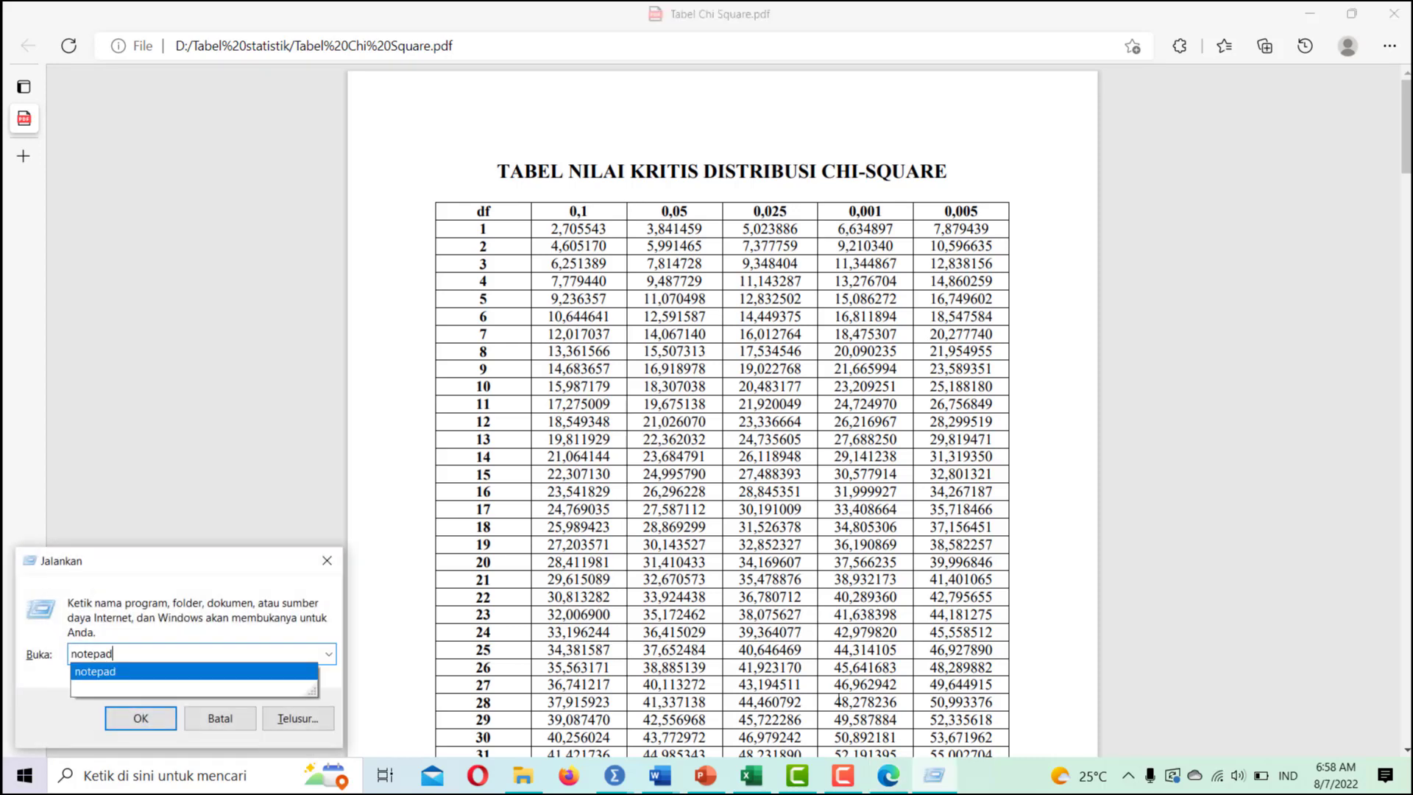
{"action": "key", "text": "Return"}
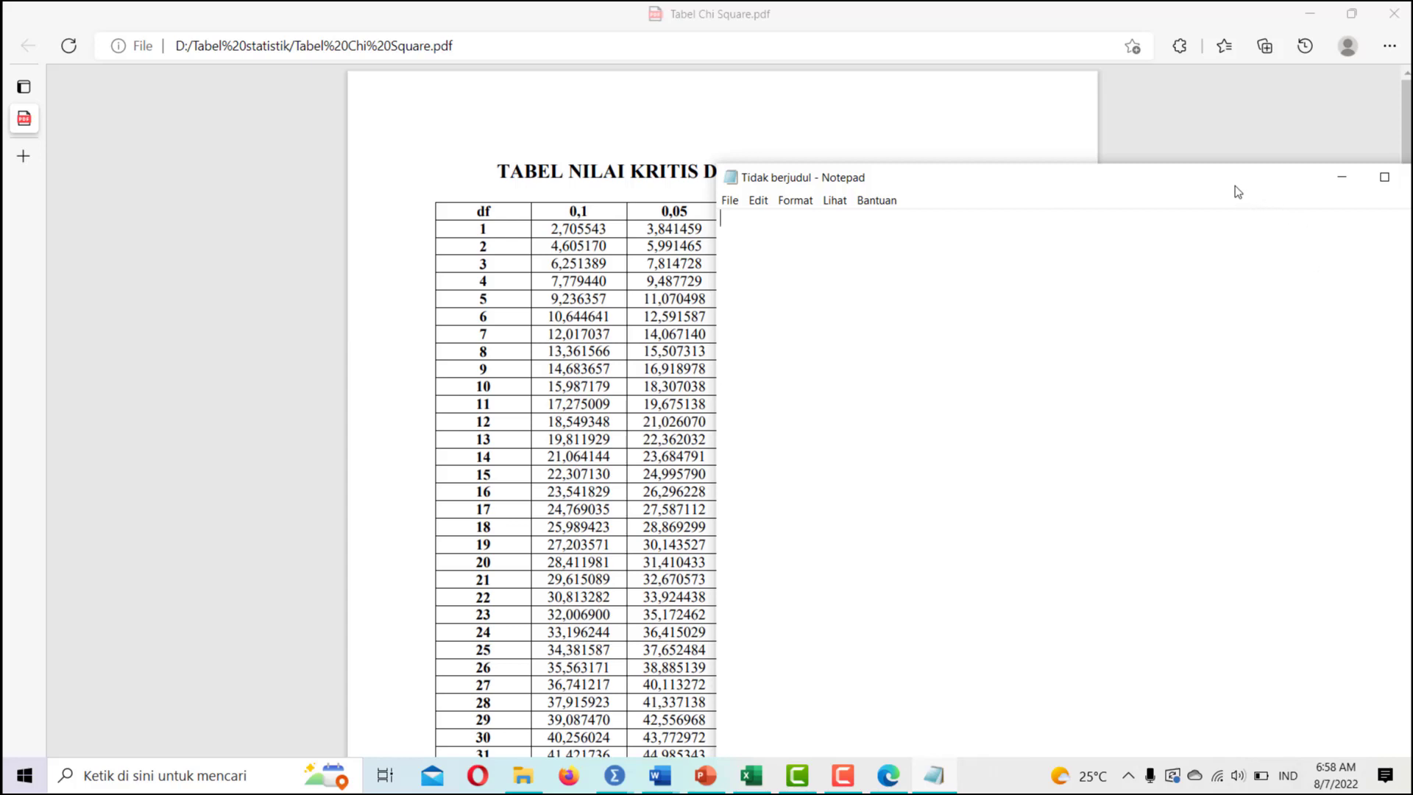
{"action": "left_click_drag", "start_coordinate": [1235, 186], "coordinate": [1236, 190]}
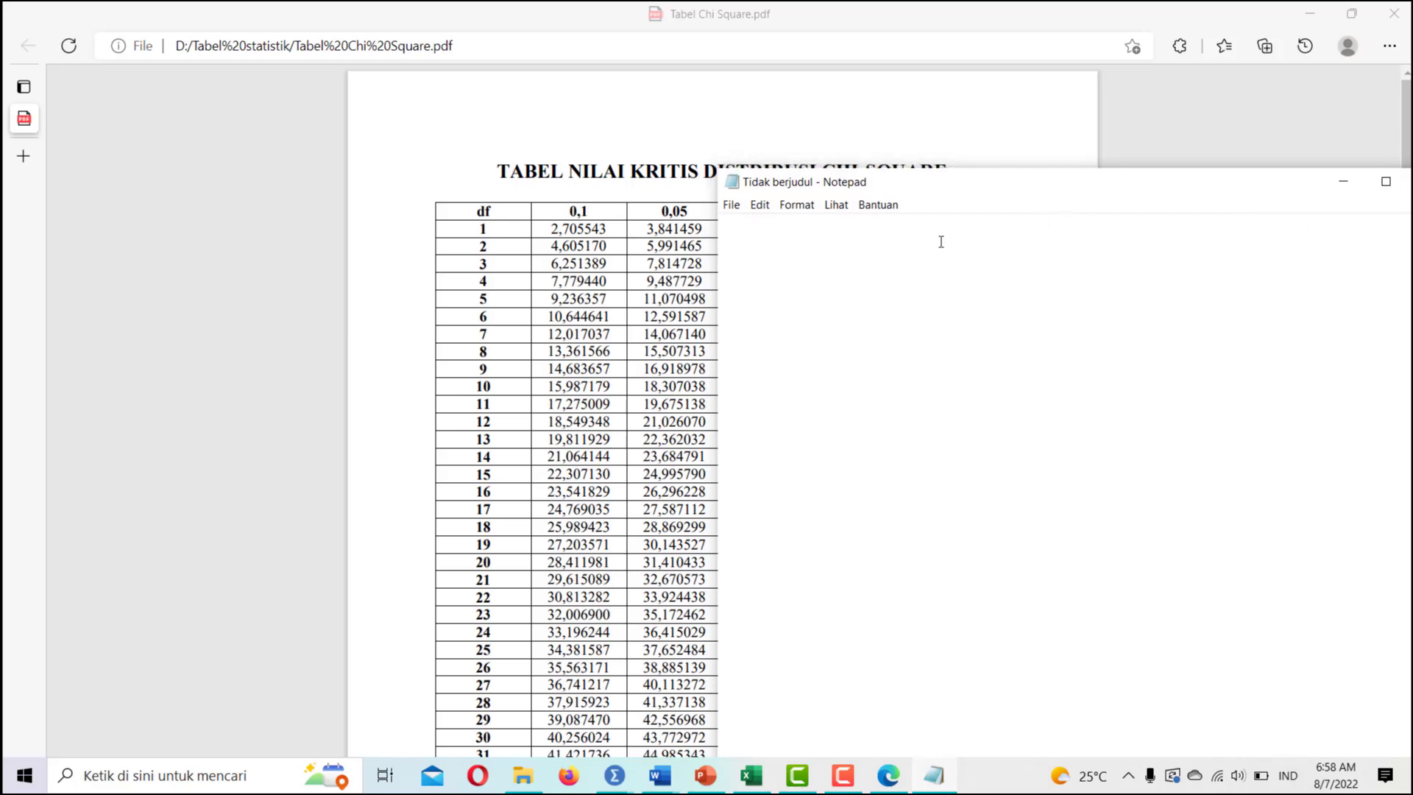
{"action": "type", "text": "k - 1"}
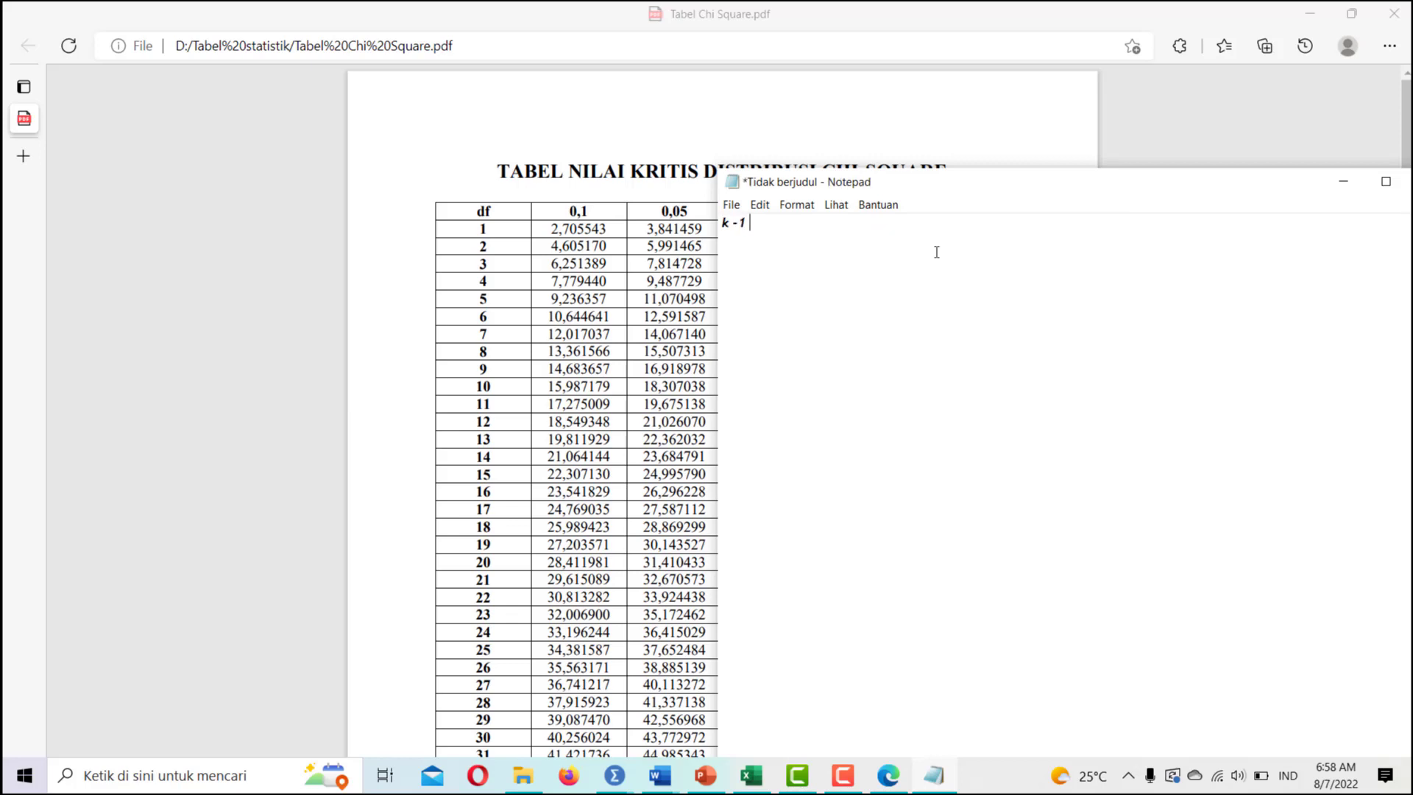
{"action": "type", "text": " or 5 - 1 = 4"}
Check df in the SPSS Test Statistics table and highlight the critical value for df 4 at 0,05 in the chi-square PDF
{"action": "mouse_move", "coordinate": [614, 776]}
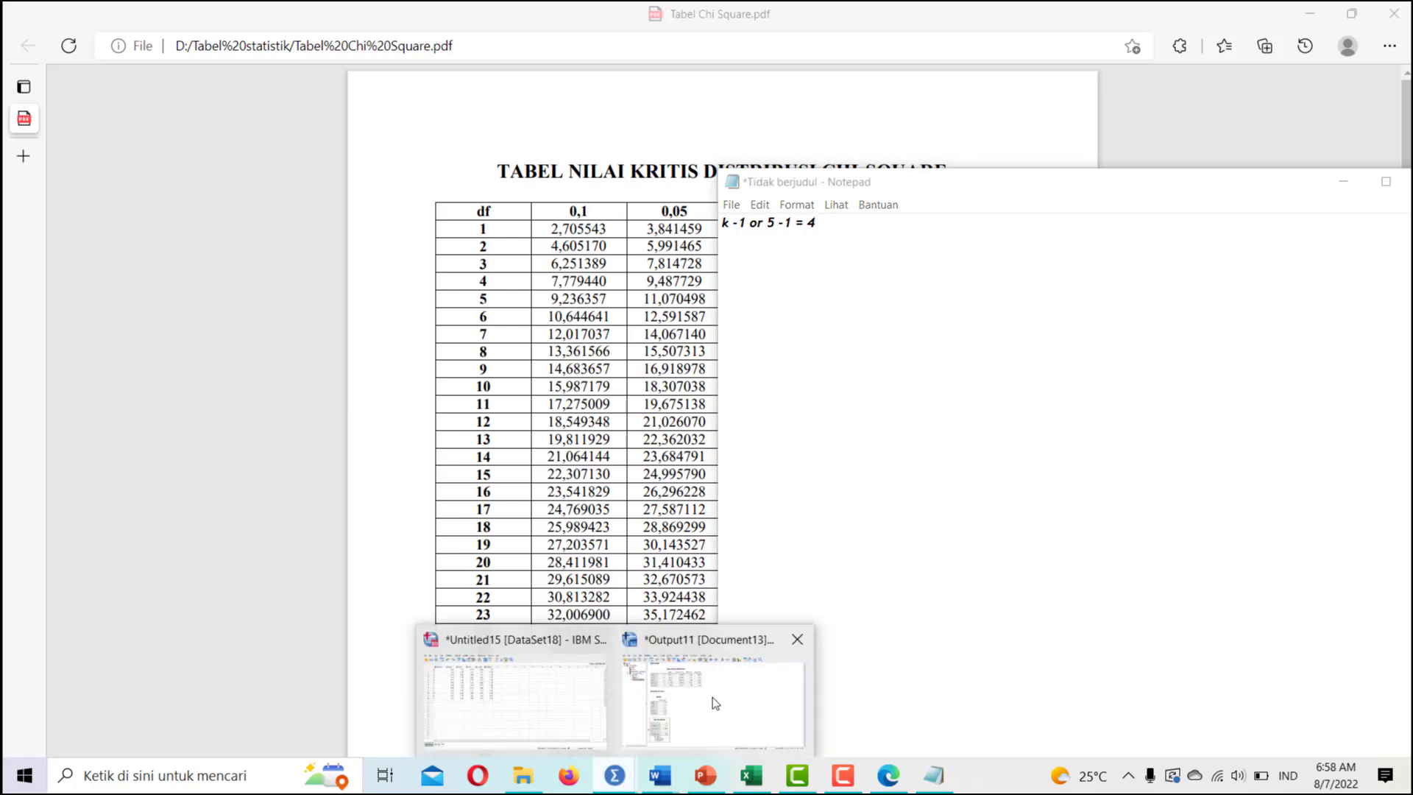
{"action": "left_click", "coordinate": [717, 695]}
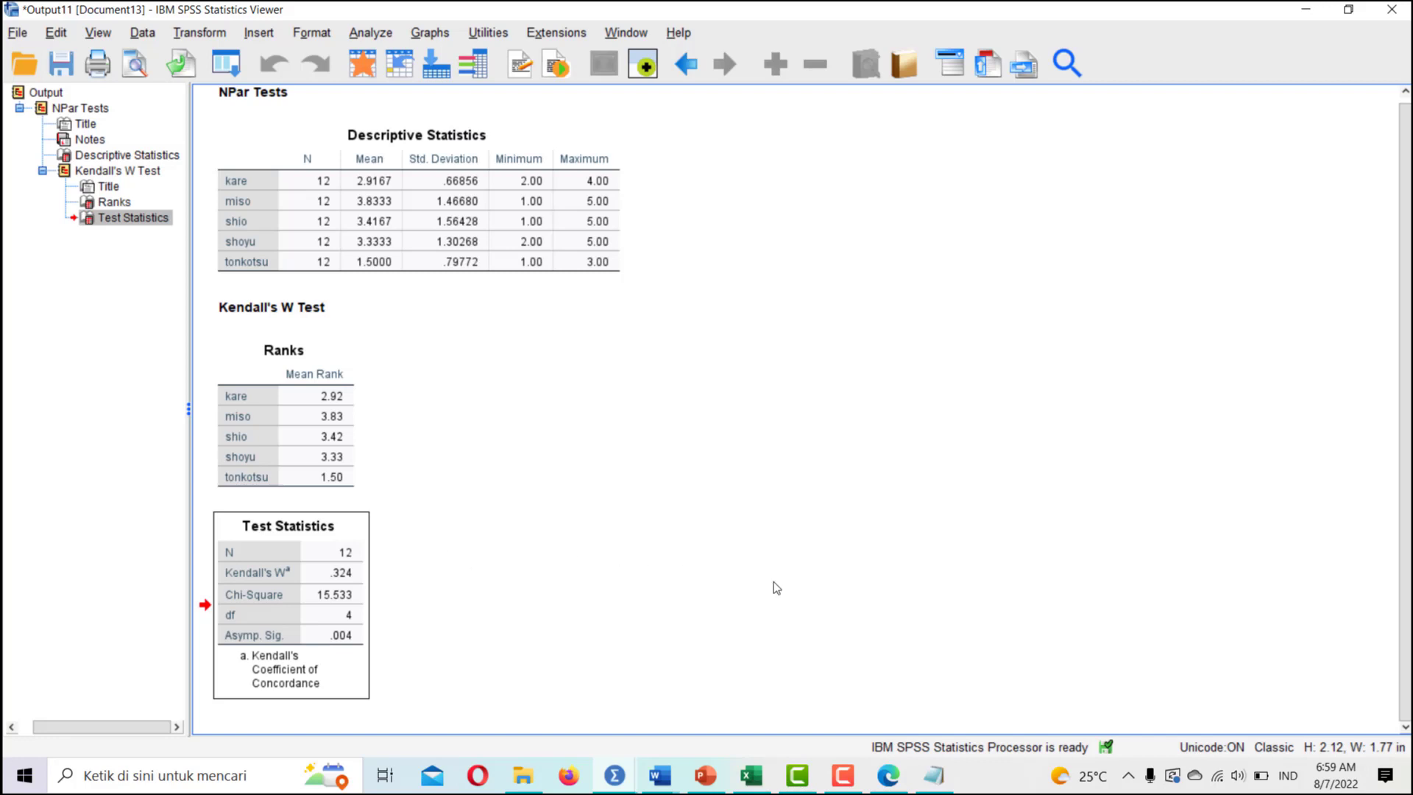
{"action": "left_click", "coordinate": [890, 775]}
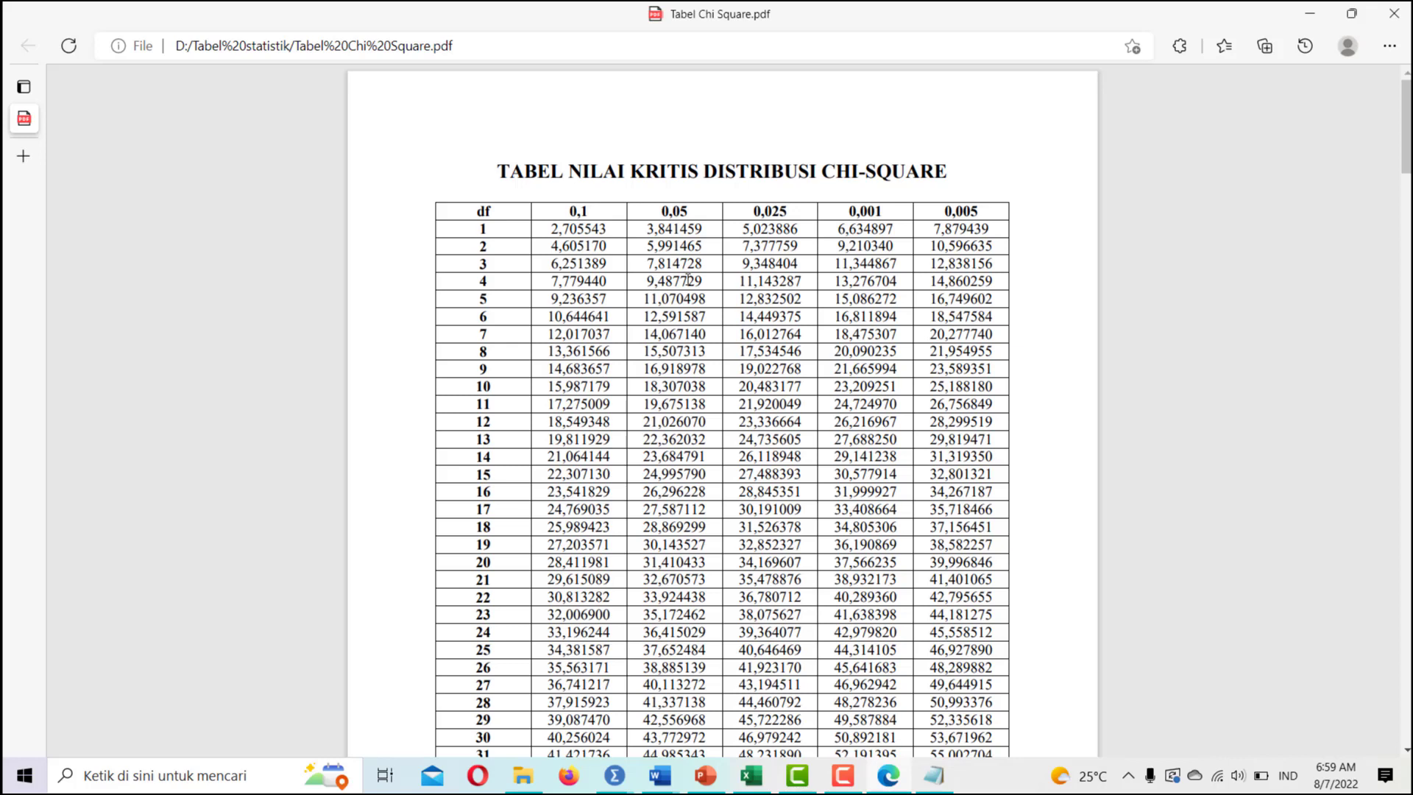
{"action": "left_click_drag", "start_coordinate": [705, 279], "coordinate": [652, 280]}
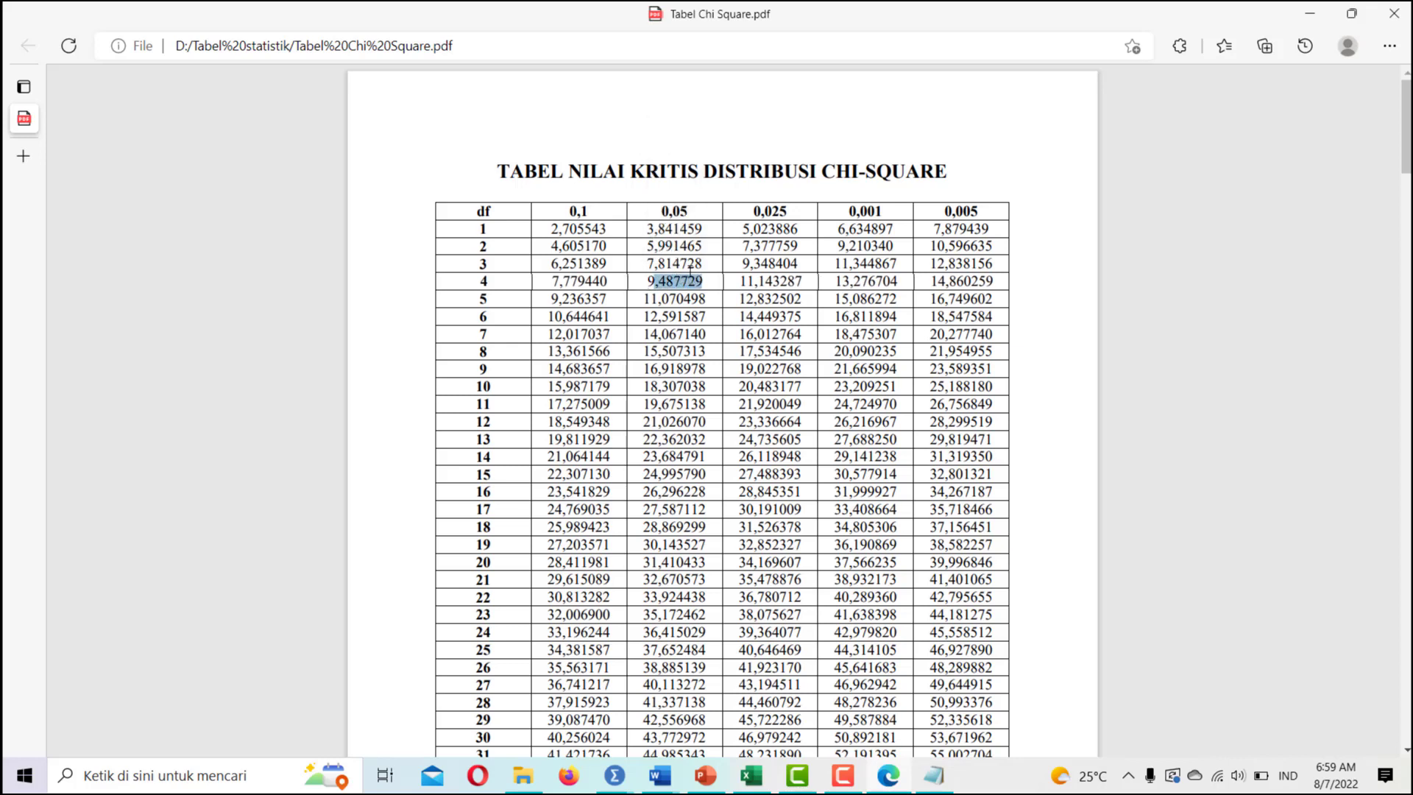
In Notepad, add the line "chisquarevalue chi square table" after a blank line, with the comparison "15,533 < 9,488" below it
{"action": "left_click", "coordinate": [935, 778]}
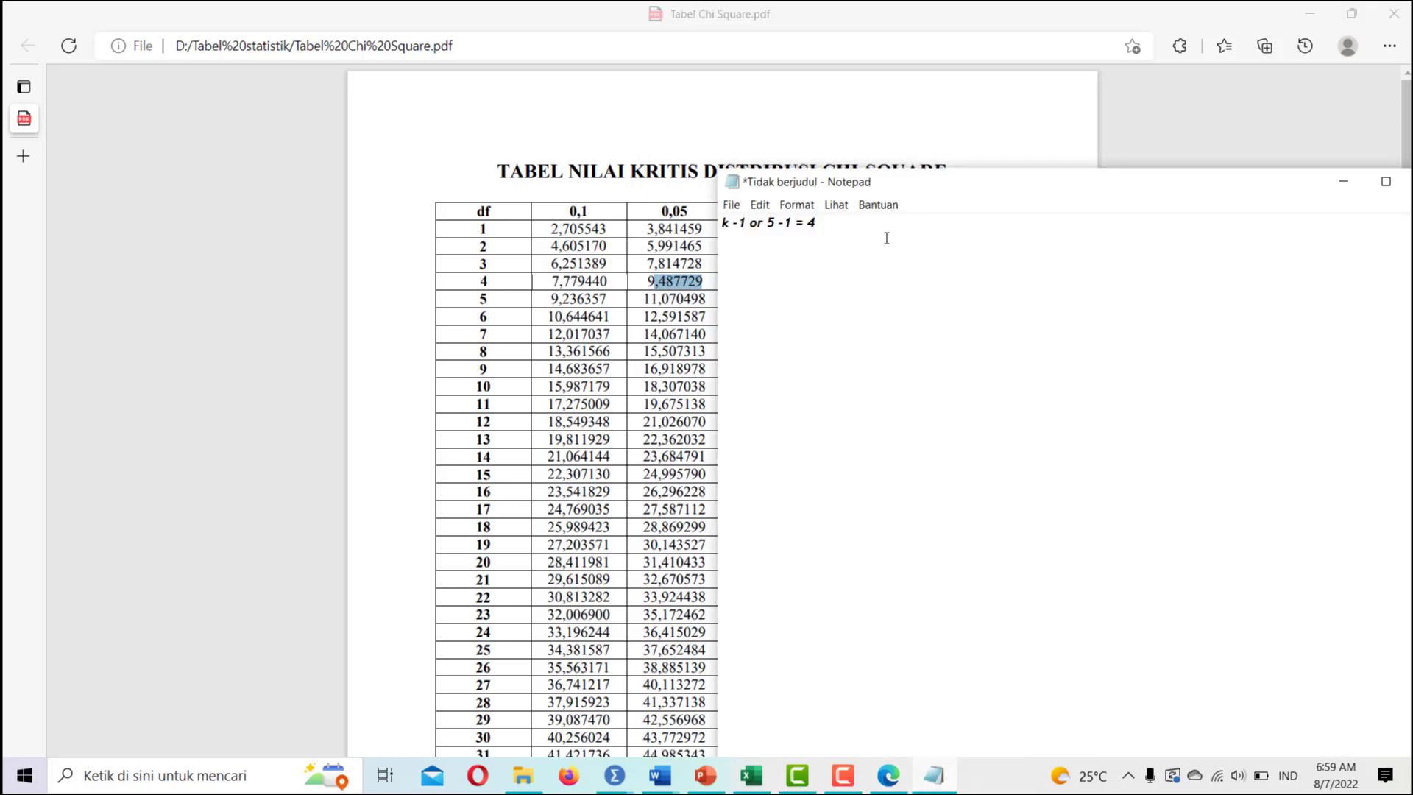
{"action": "key", "text": "Return"}
{"action": "key", "text": "Return"}
{"action": "type", "text": "chisquarevalue"}
{"action": "type", "text": "chi su"}
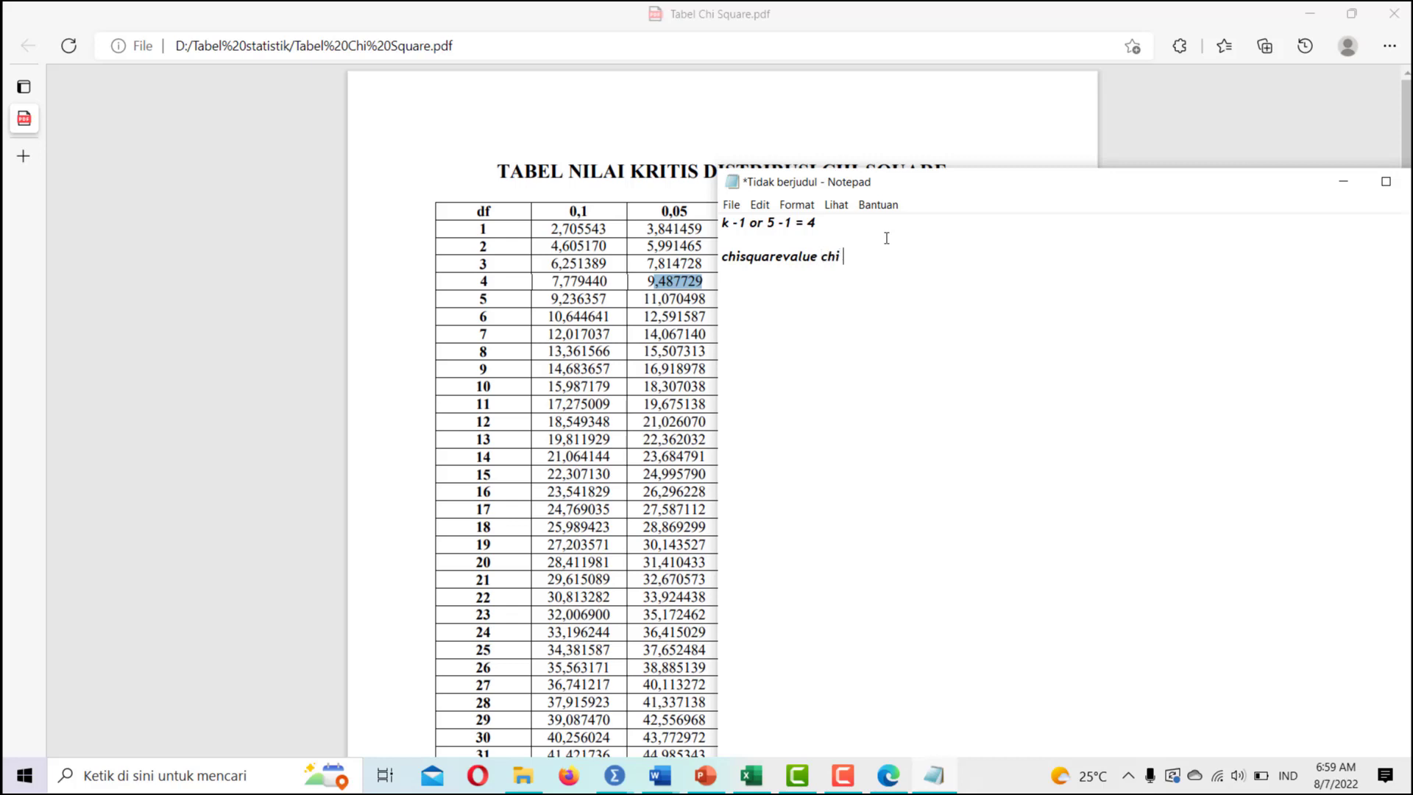
{"action": "key", "text": "BackSpace"}
{"action": "type", "text": "quare tabl"}
{"action": "type", "text": "e "}
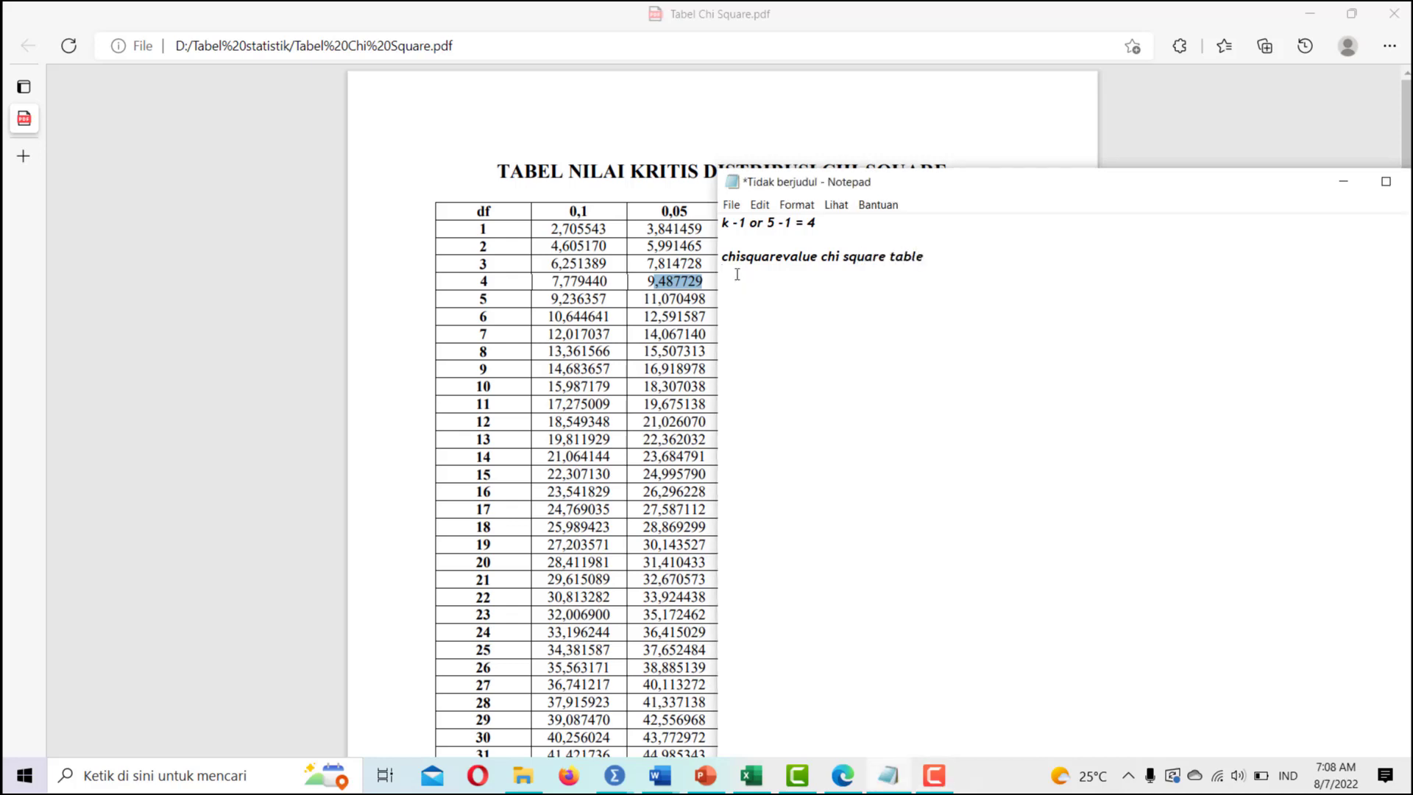
{"action": "type", "text": "15,533 <"}
{"action": "type", "text": "9,488"}
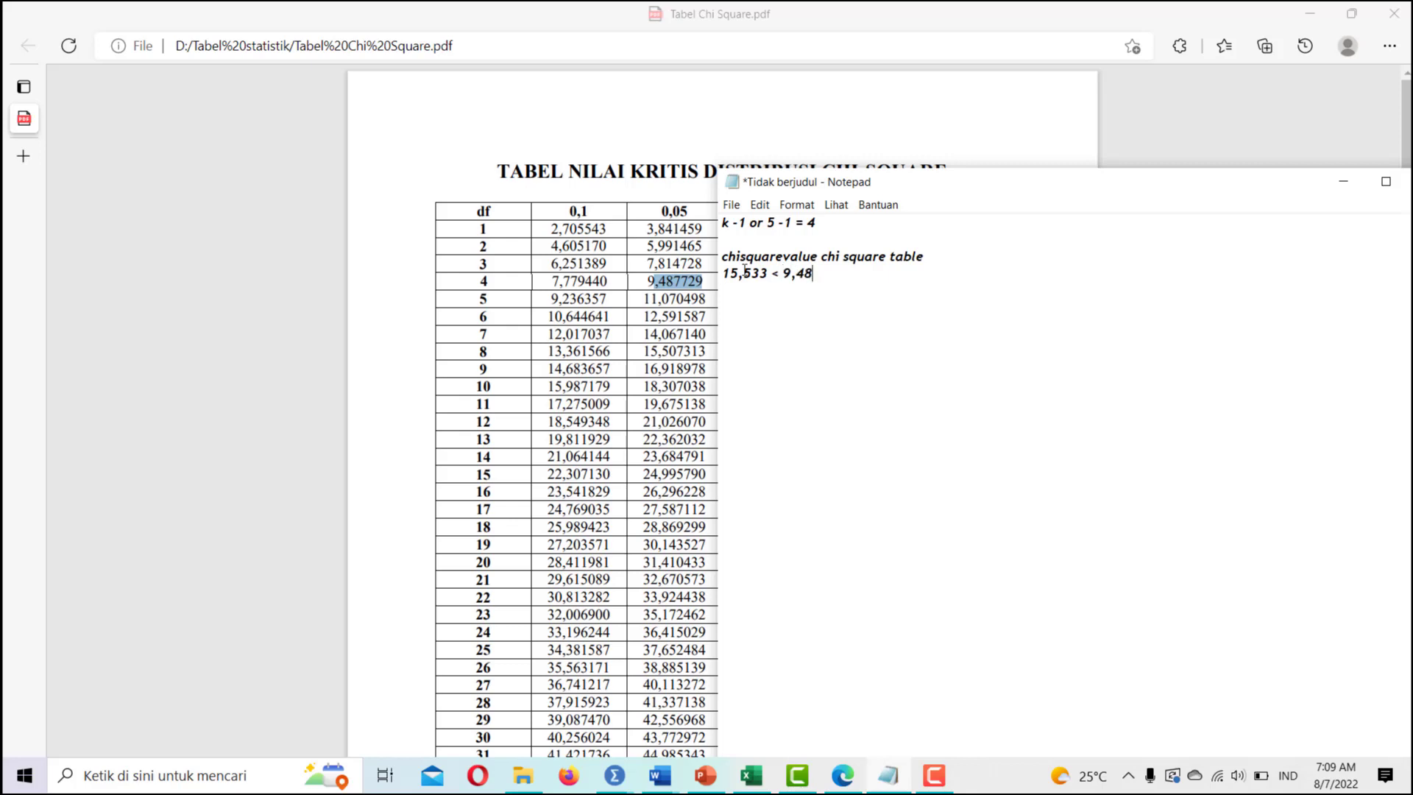